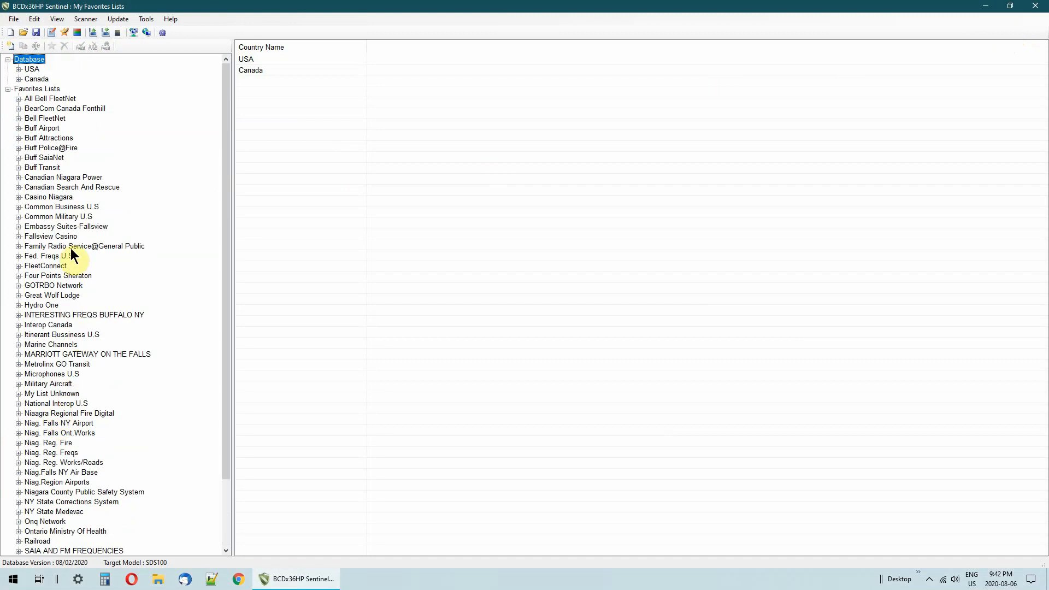
Collapse the favorites lists and expand the database through Canada, Ontario, Niagara and its county systems to the Niagara system's departments
{"action": "left_click", "coordinate": [9, 89]}
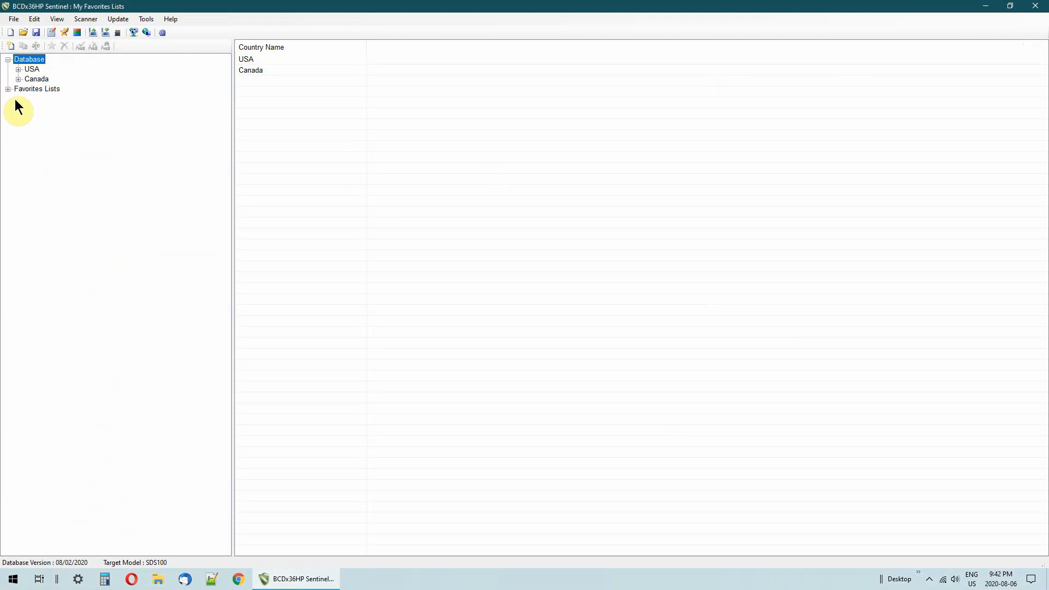
{"action": "left_click", "coordinate": [18, 79]}
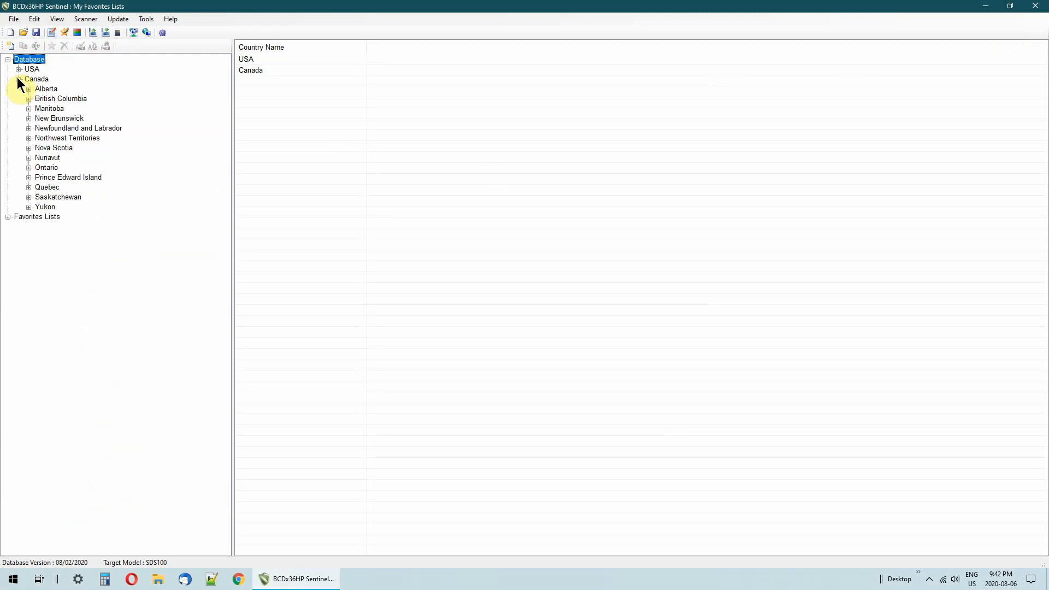
{"action": "left_click", "coordinate": [41, 167]}
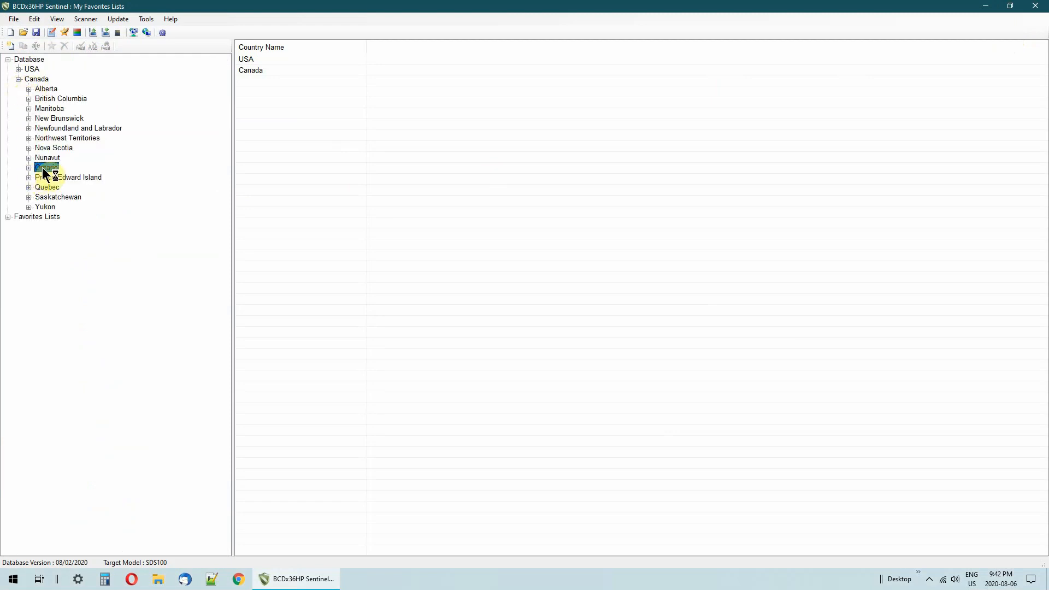
{"action": "left_click", "coordinate": [28, 167]}
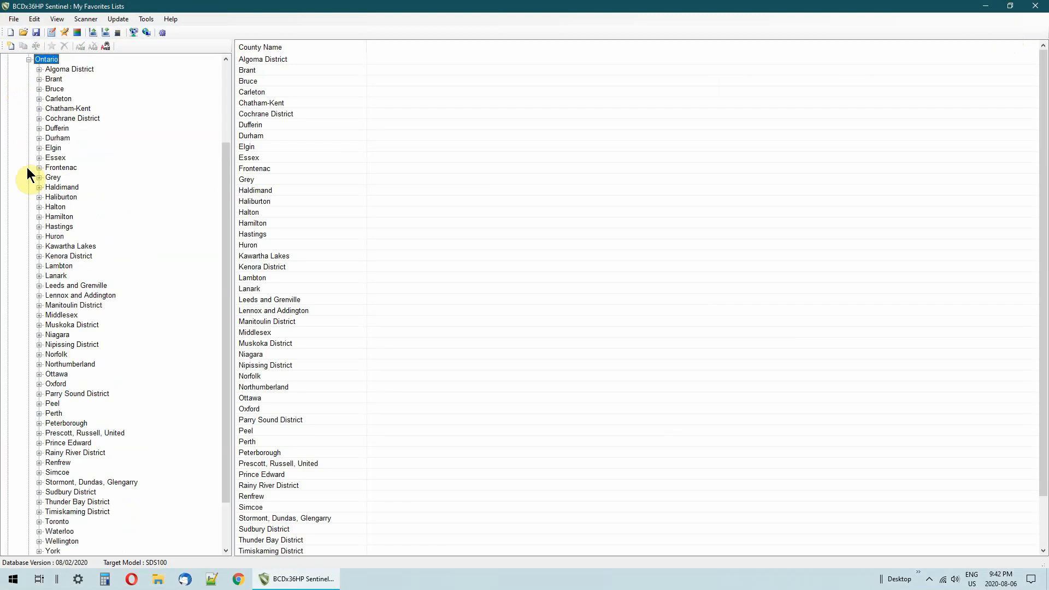
{"action": "left_click", "coordinate": [53, 335]}
{"action": "left_click", "coordinate": [39, 335]}
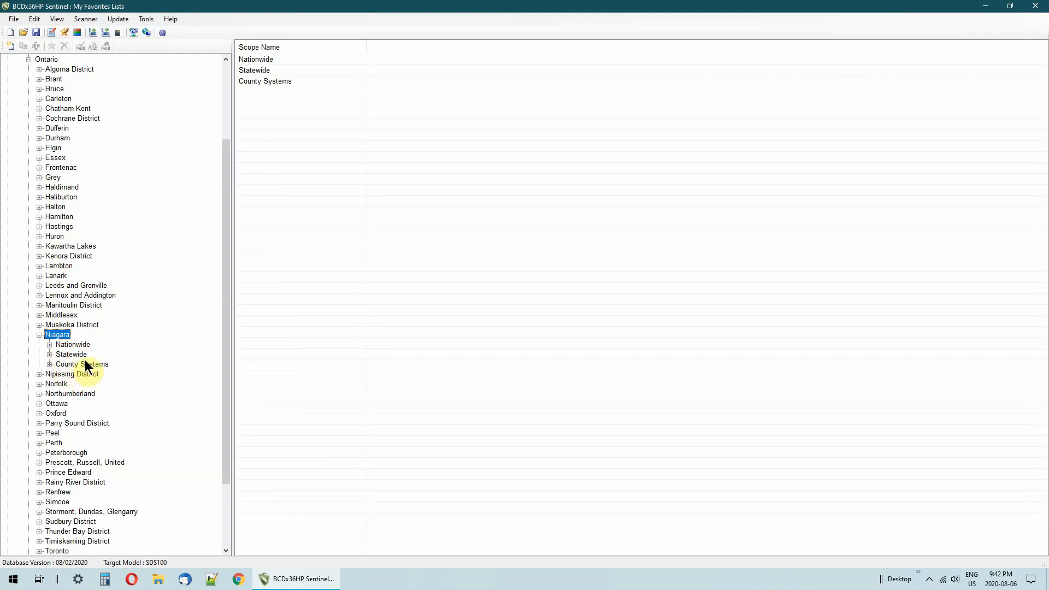
{"action": "left_click", "coordinate": [49, 364]}
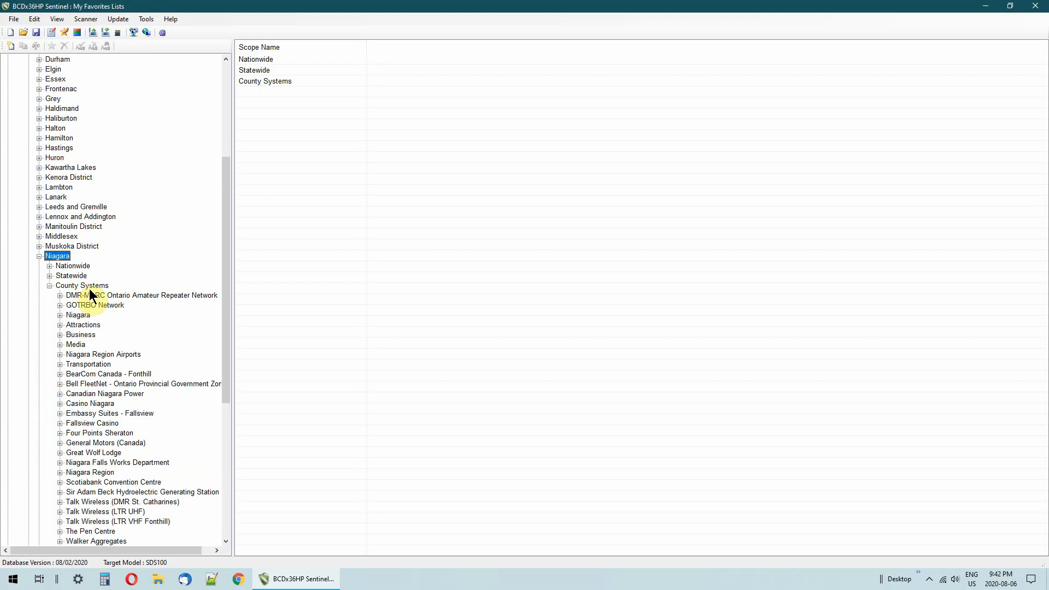
{"action": "left_click", "coordinate": [60, 316]}
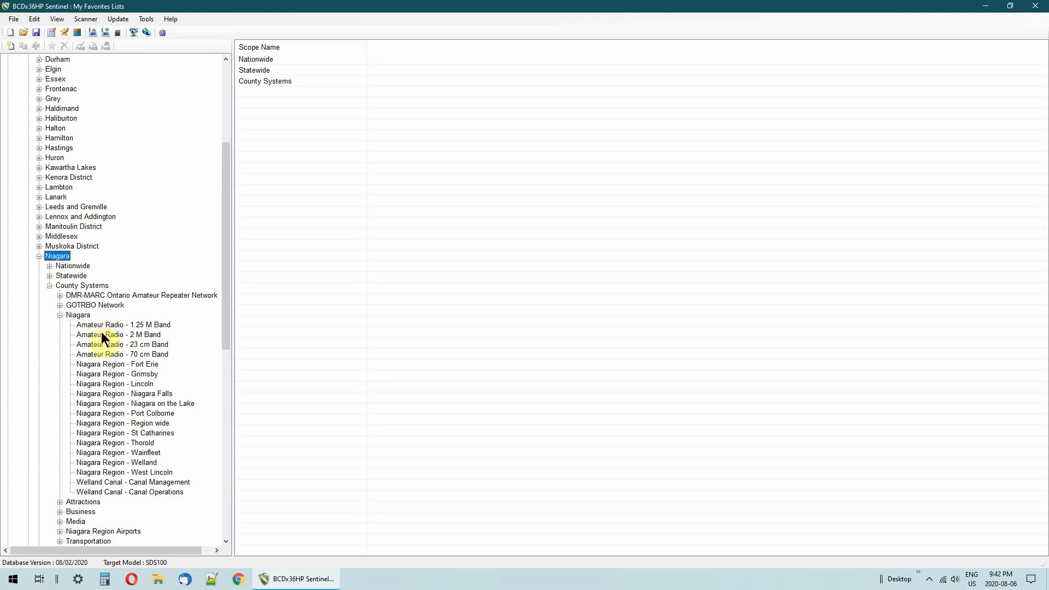
Append the Niagara Region - Fort Erie department to a new favorites list named Niagara Region
{"action": "left_click", "coordinate": [100, 366]}
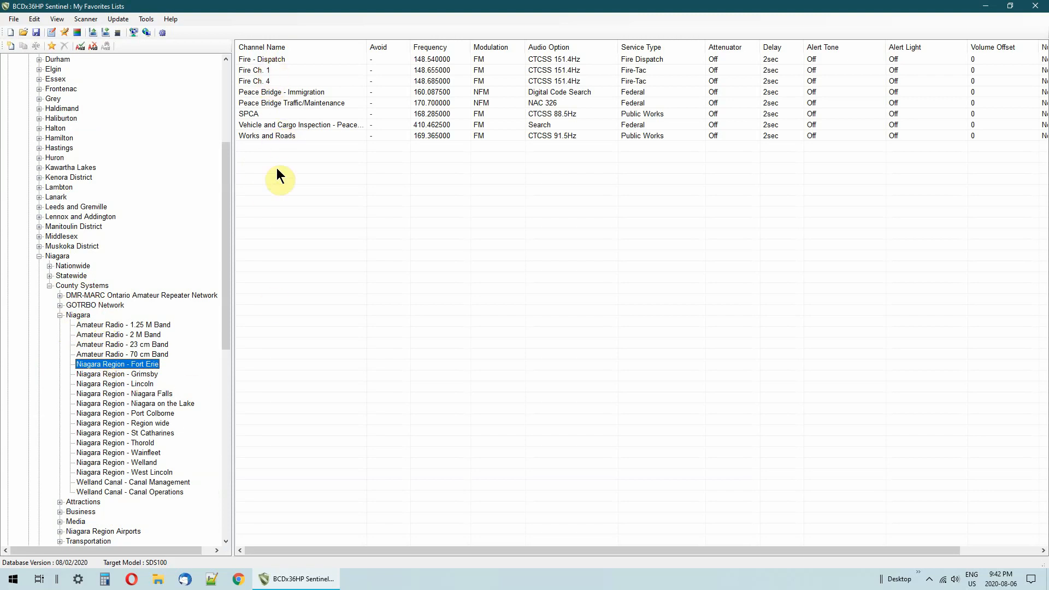
{"action": "right_click", "coordinate": [97, 365]}
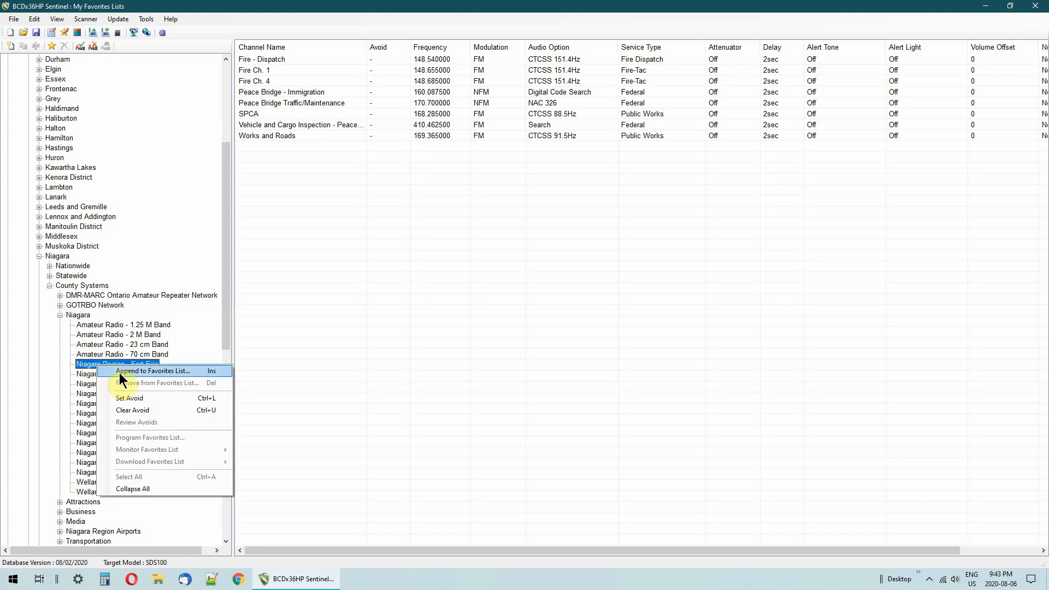
{"action": "left_click", "coordinate": [120, 372]}
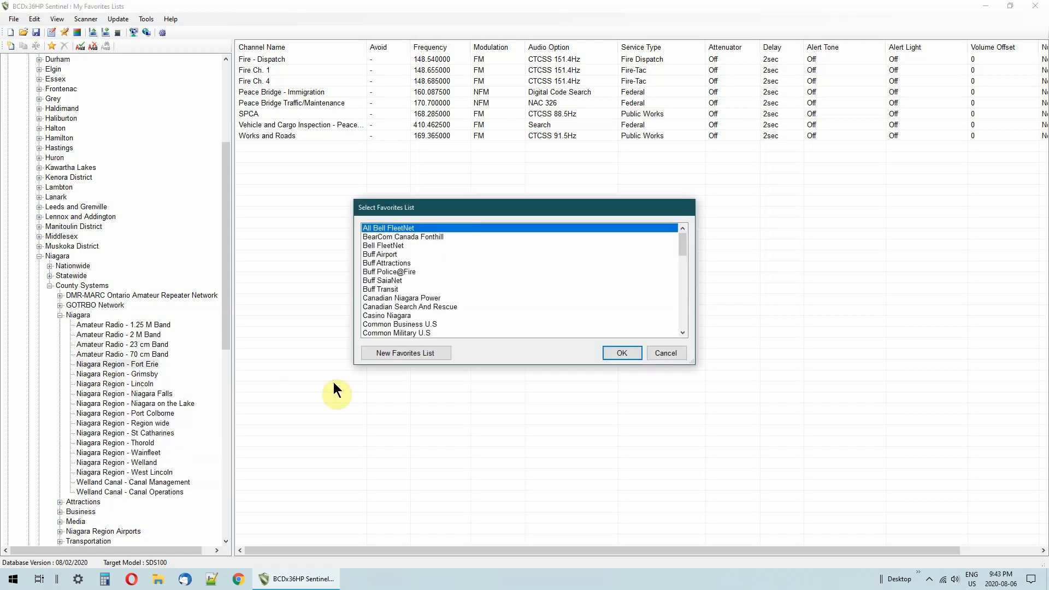
{"action": "left_click", "coordinate": [399, 354]}
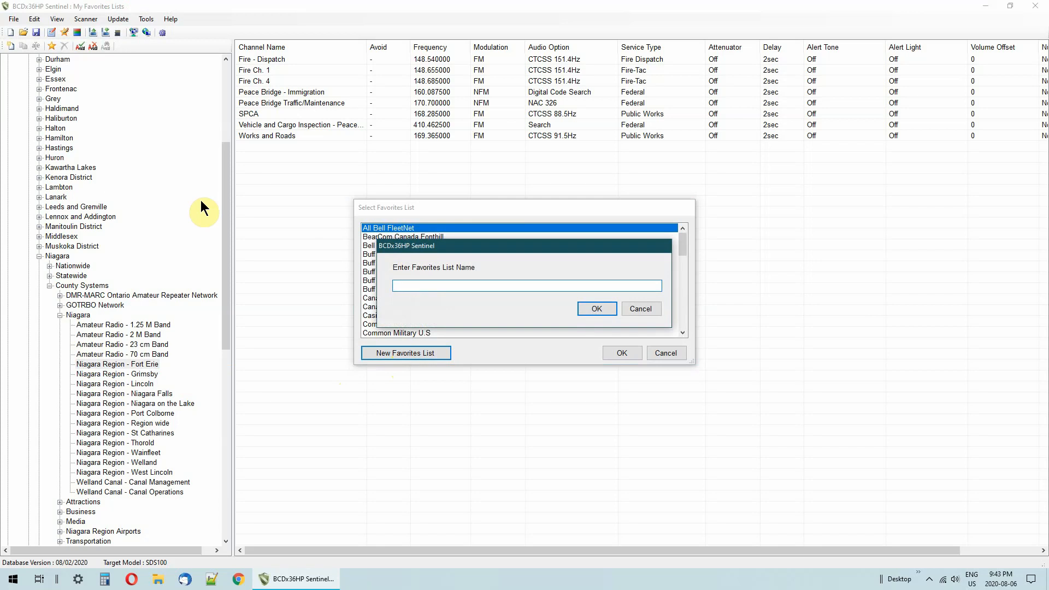
{"action": "type", "text": "Niagara Region"}
{"action": "left_click", "coordinate": [594, 310]}
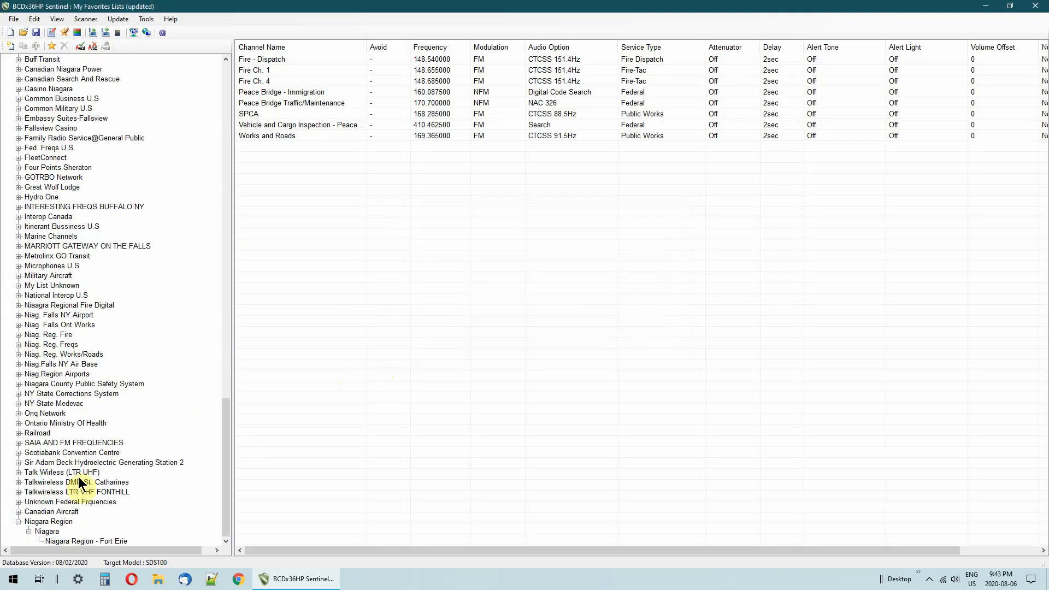
Review the new Niagara Region favorites list, its Niagara system and the Fort Erie channels
{"action": "left_click", "coordinate": [30, 520]}
{"action": "left_click", "coordinate": [40, 532]}
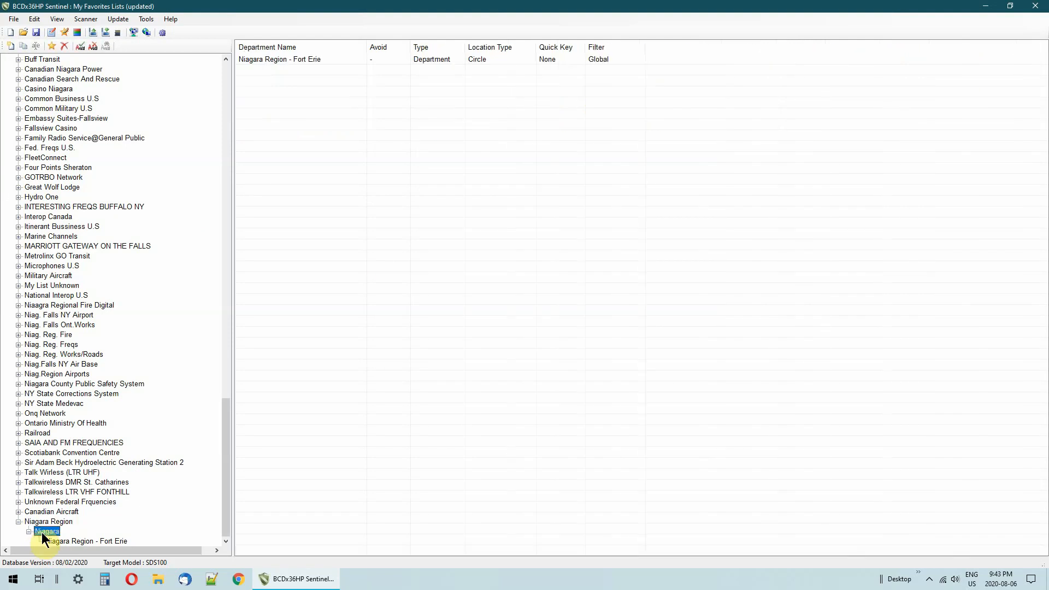
{"action": "left_click", "coordinate": [60, 541]}
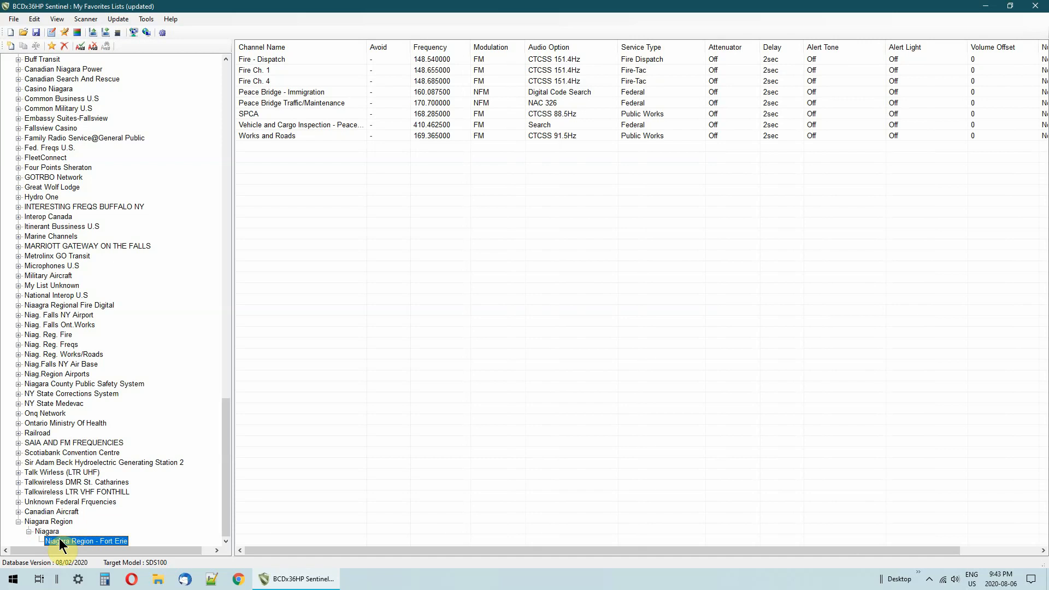
{"action": "left_click", "coordinate": [41, 522]}
Append the Niagara Region - Grimsby department from the database to the Niagara Region favorites list
{"action": "scroll", "coordinate": [99, 336], "scroll_direction": "up", "scroll_amount": 8}
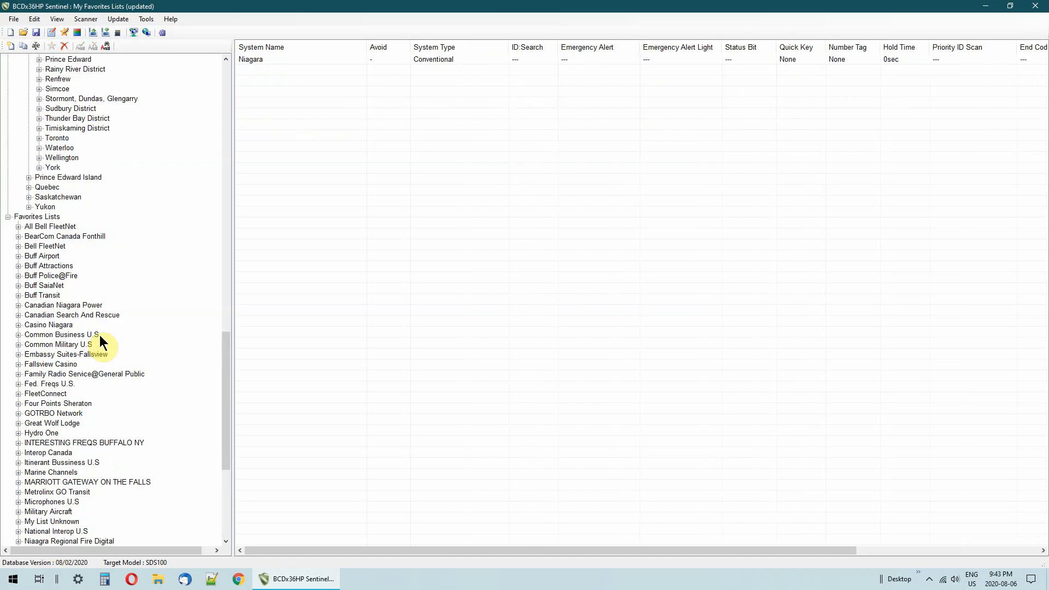
{"action": "scroll", "coordinate": [100, 336], "scroll_direction": "up", "scroll_amount": 20}
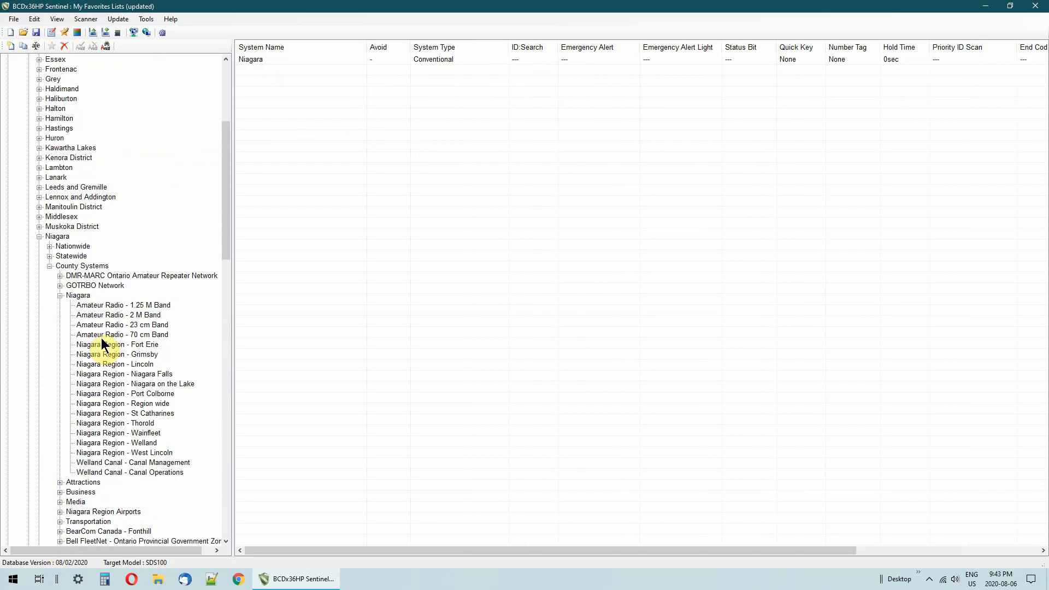
{"action": "scroll", "coordinate": [102, 339], "scroll_direction": "down", "scroll_amount": 5}
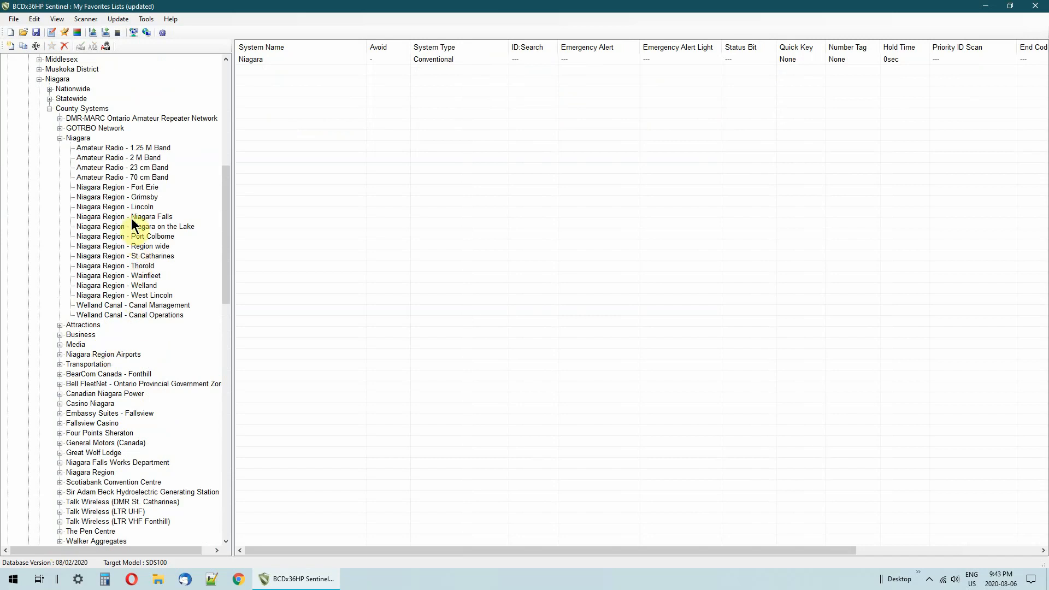
{"action": "left_click", "coordinate": [102, 197]}
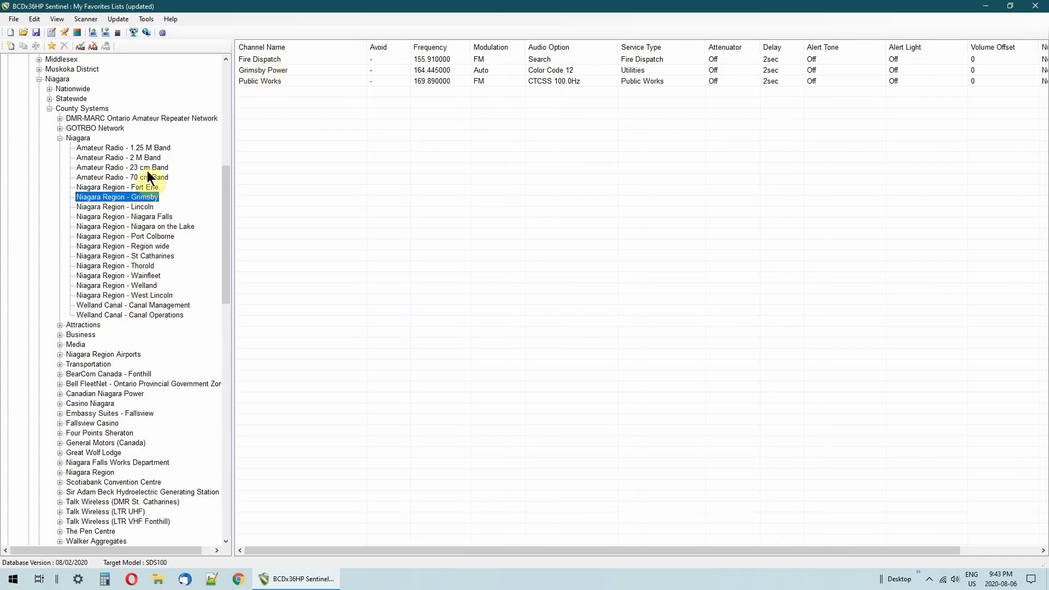
{"action": "right_click", "coordinate": [117, 198]}
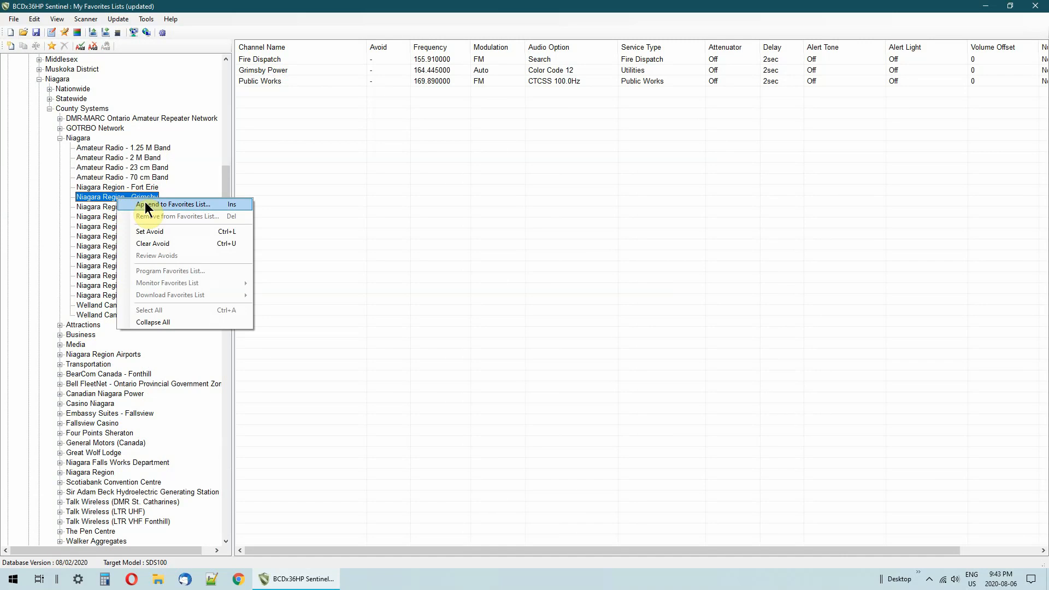
{"action": "left_click", "coordinate": [146, 202]}
{"action": "scroll", "coordinate": [585, 298], "scroll_direction": "down", "scroll_amount": 10}
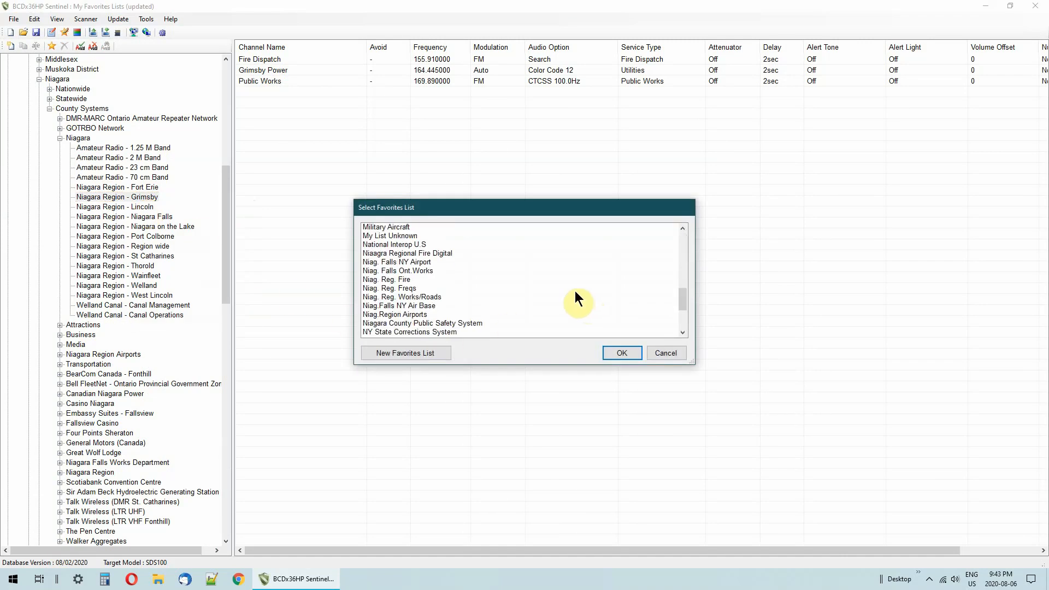
{"action": "left_click", "coordinate": [382, 333]}
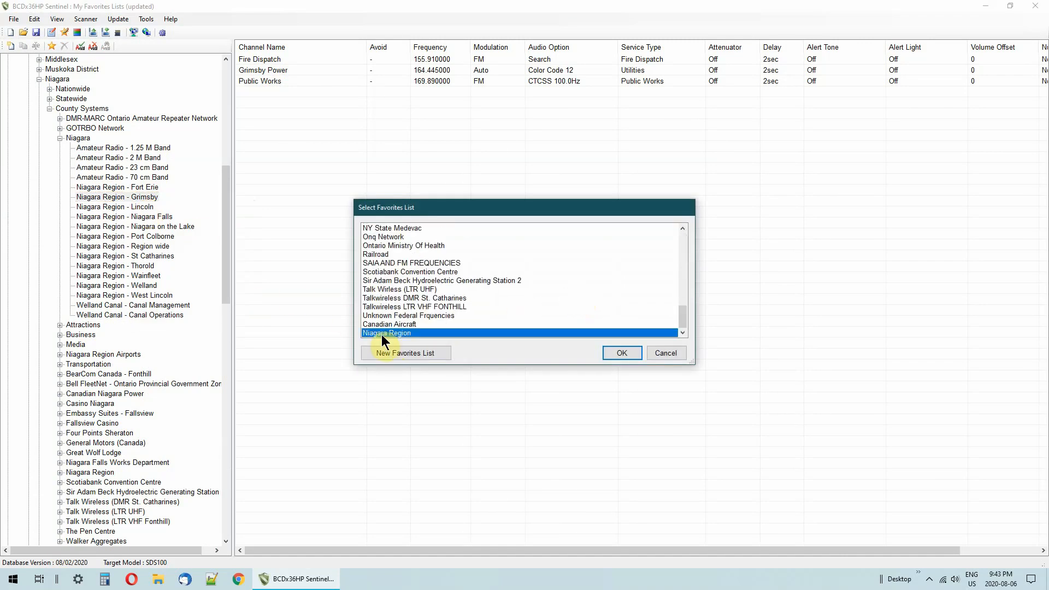
{"action": "left_click", "coordinate": [621, 355]}
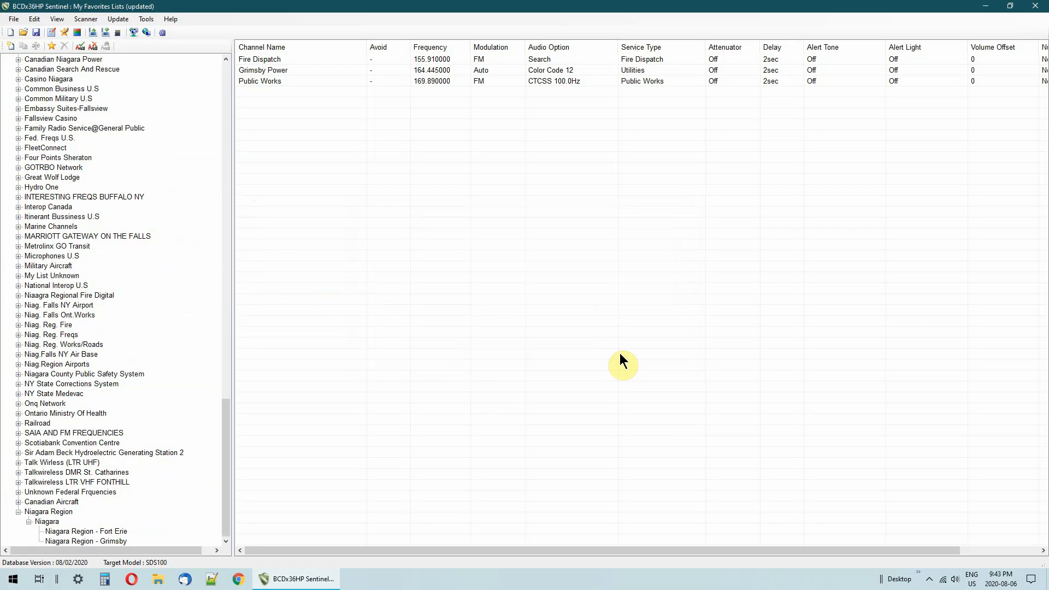
Check the Grimsby and Fort Erie departments under the Niagara system in the Niagara Region favorites list
{"action": "left_click", "coordinate": [61, 540]}
{"action": "left_click", "coordinate": [60, 533]}
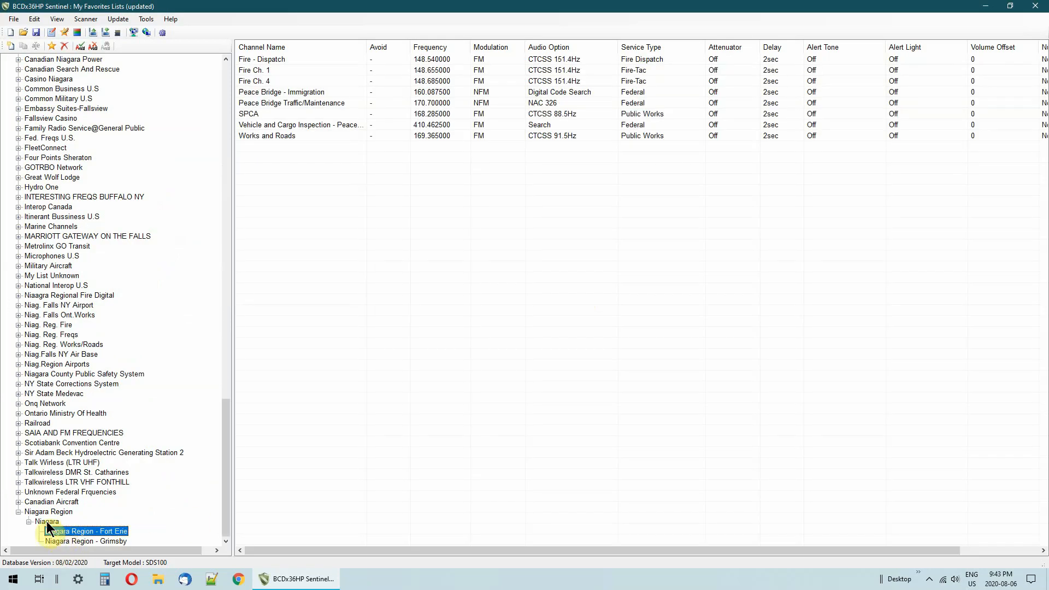
{"action": "left_click", "coordinate": [48, 522]}
Append the Niagara Region - Lincoln department from the database to the Niagara Region favorites list
{"action": "scroll", "coordinate": [110, 330], "scroll_direction": "up", "scroll_amount": 15}
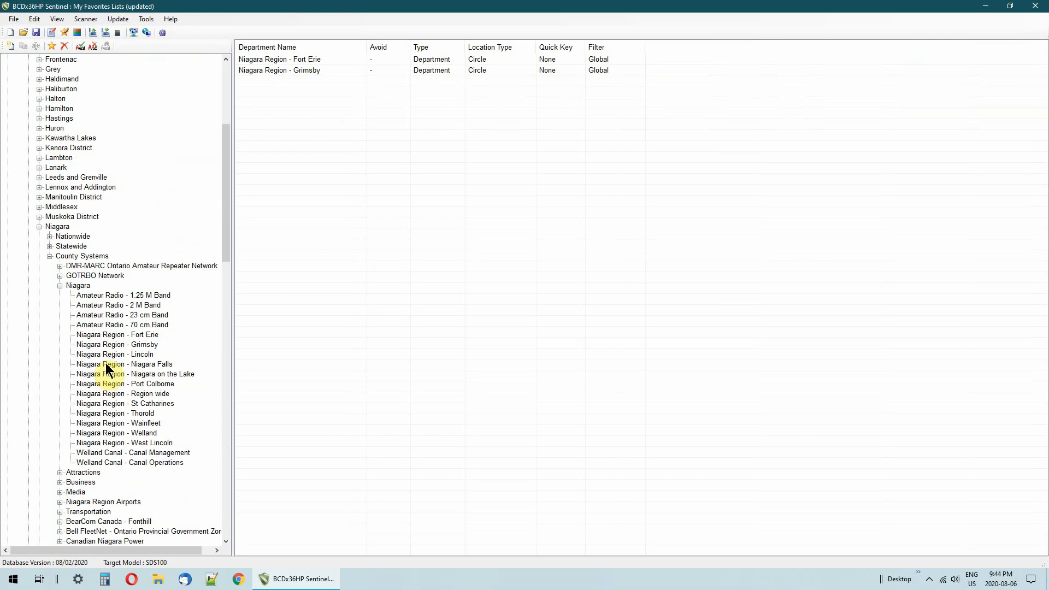
{"action": "left_click", "coordinate": [99, 354]}
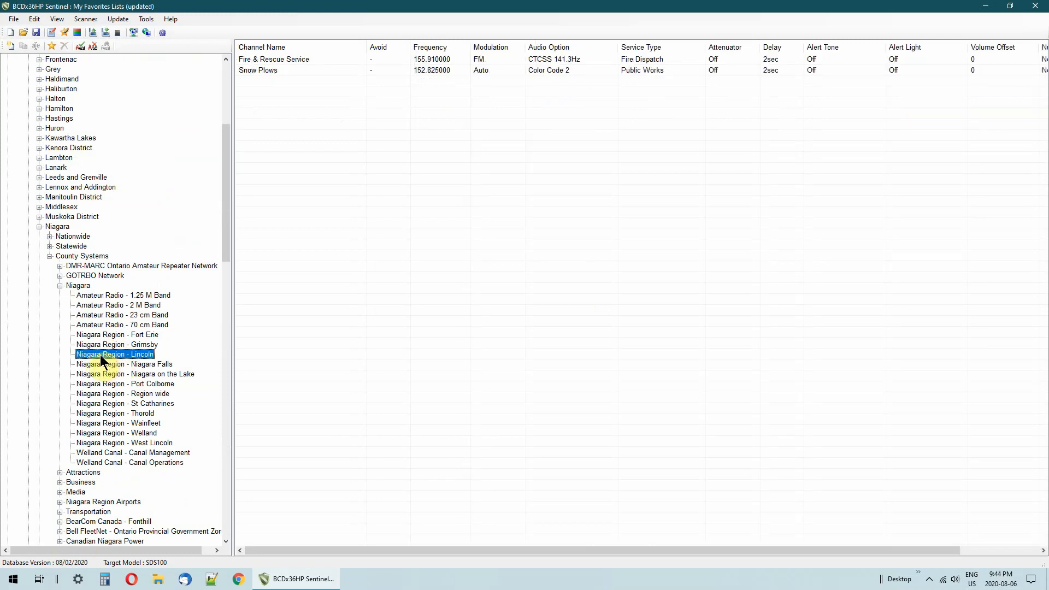
{"action": "right_click", "coordinate": [101, 356]}
{"action": "left_click", "coordinate": [126, 363]}
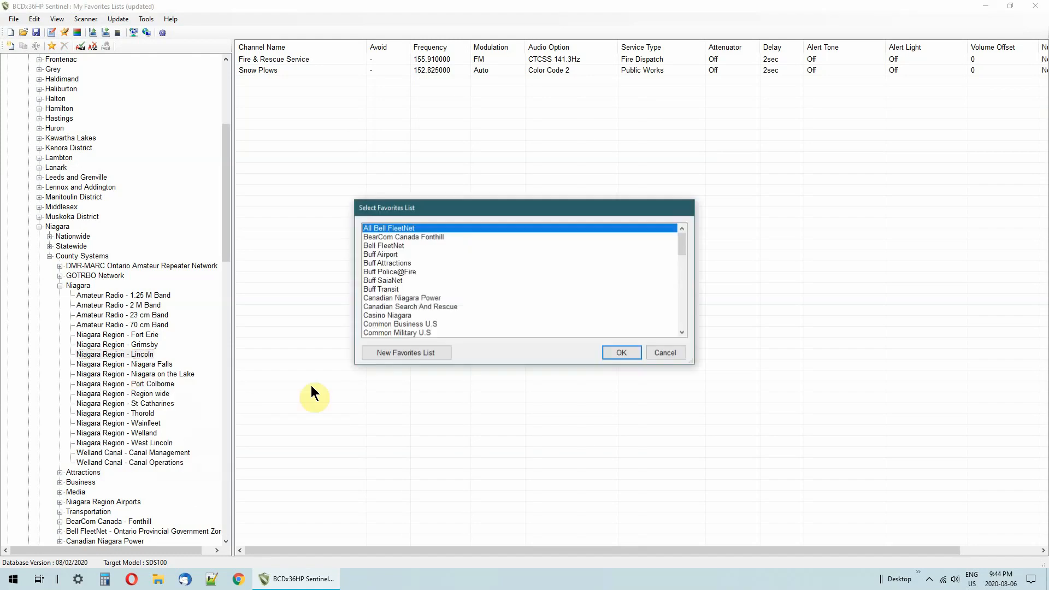
{"action": "scroll", "coordinate": [533, 298], "scroll_direction": "down", "scroll_amount": 6}
{"action": "scroll", "coordinate": [533, 299], "scroll_direction": "down", "scroll_amount": 3}
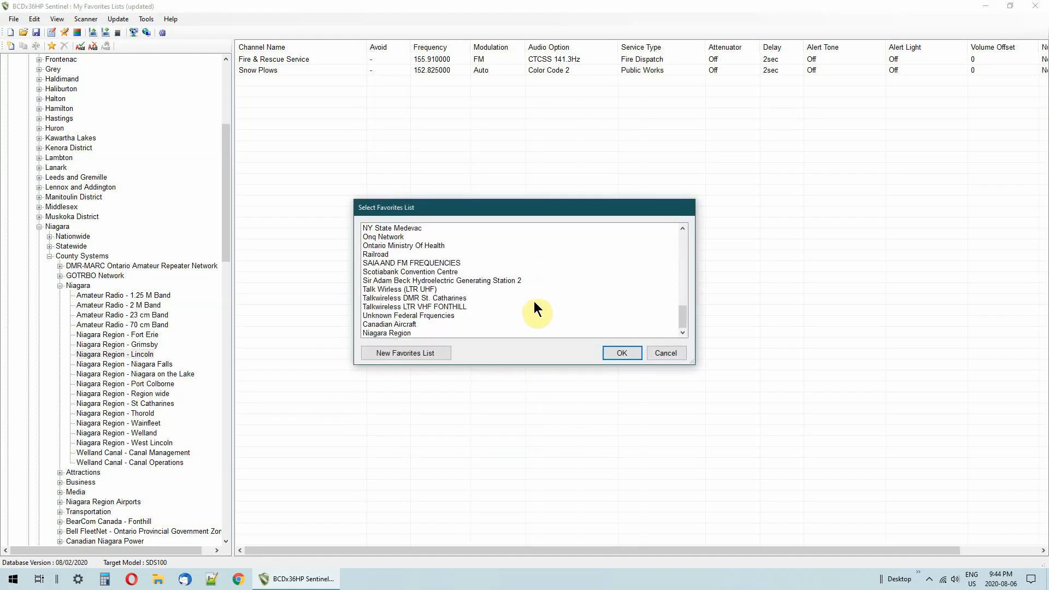
{"action": "left_click", "coordinate": [385, 333]}
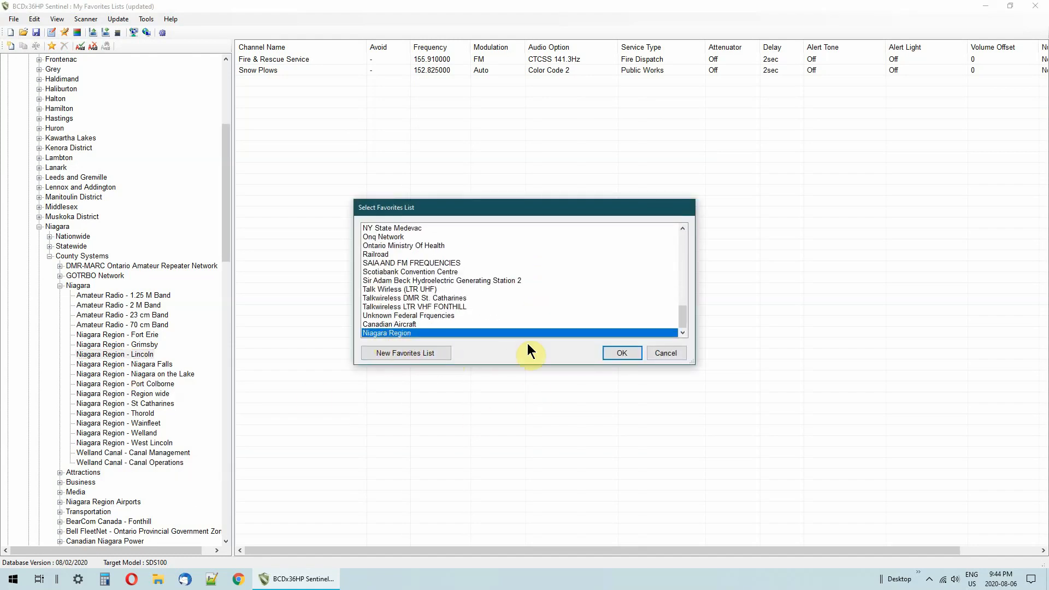
{"action": "left_click", "coordinate": [622, 353]}
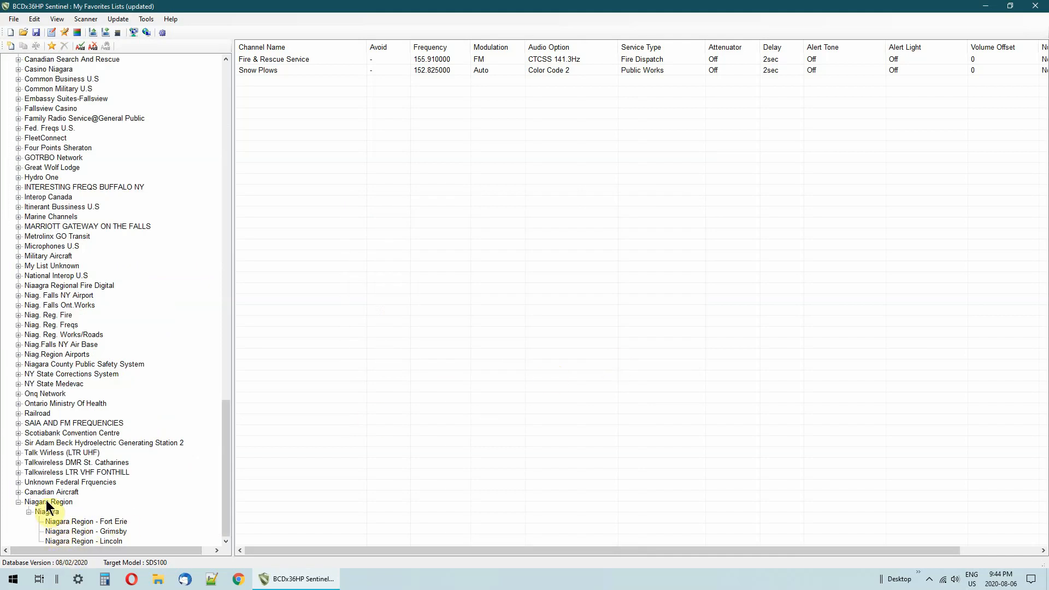
Show the channels of the database's Niagara Region - Region wide department and widen the Channel Name column to fit the full names
{"action": "scroll", "coordinate": [96, 396], "scroll_direction": "up", "scroll_amount": 20}
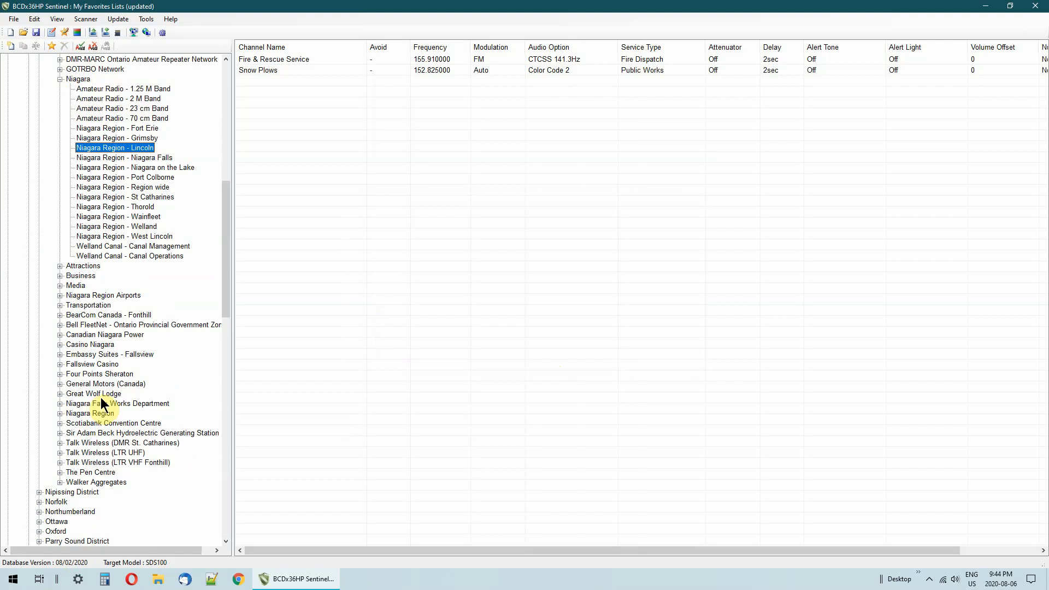
{"action": "left_click", "coordinate": [92, 186]}
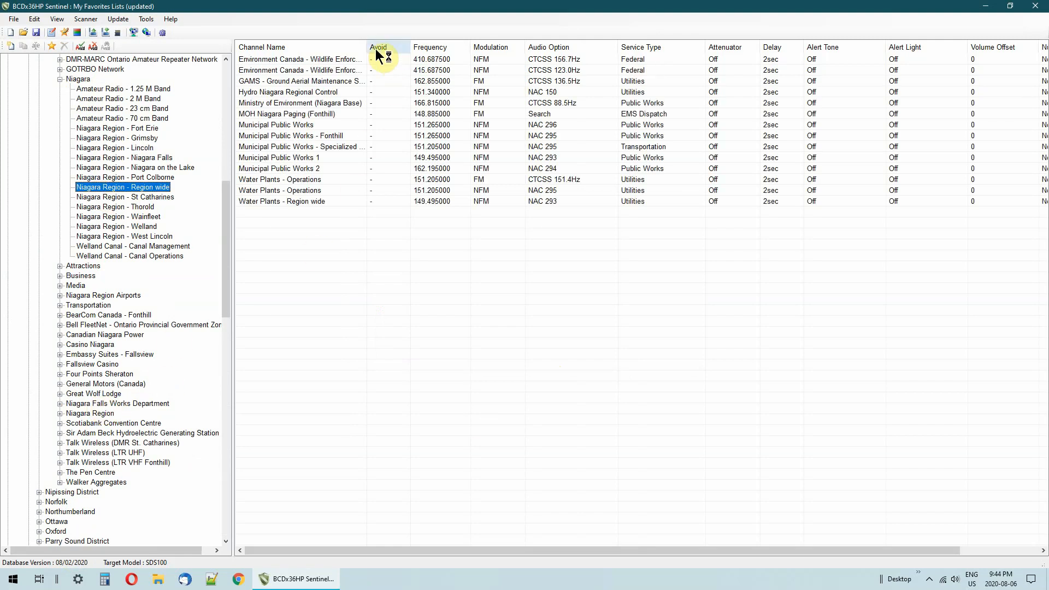
{"action": "left_click_drag", "start_coordinate": [367, 44], "coordinate": [459, 63]}
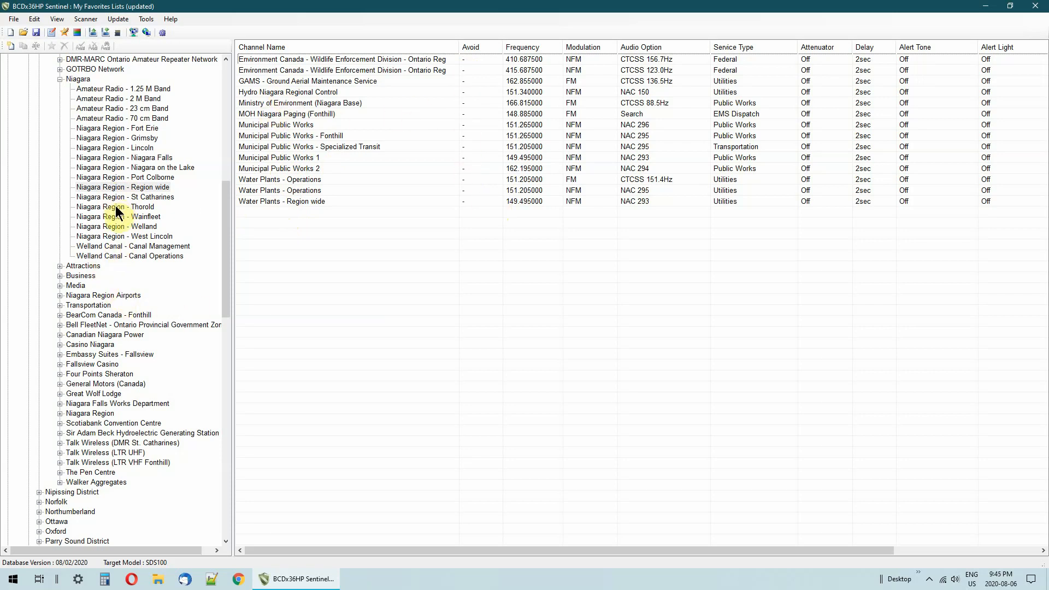
Append the Niagara Region - Region wide department from the database to the Niagara Region favorites list
{"action": "right_click", "coordinate": [98, 187]}
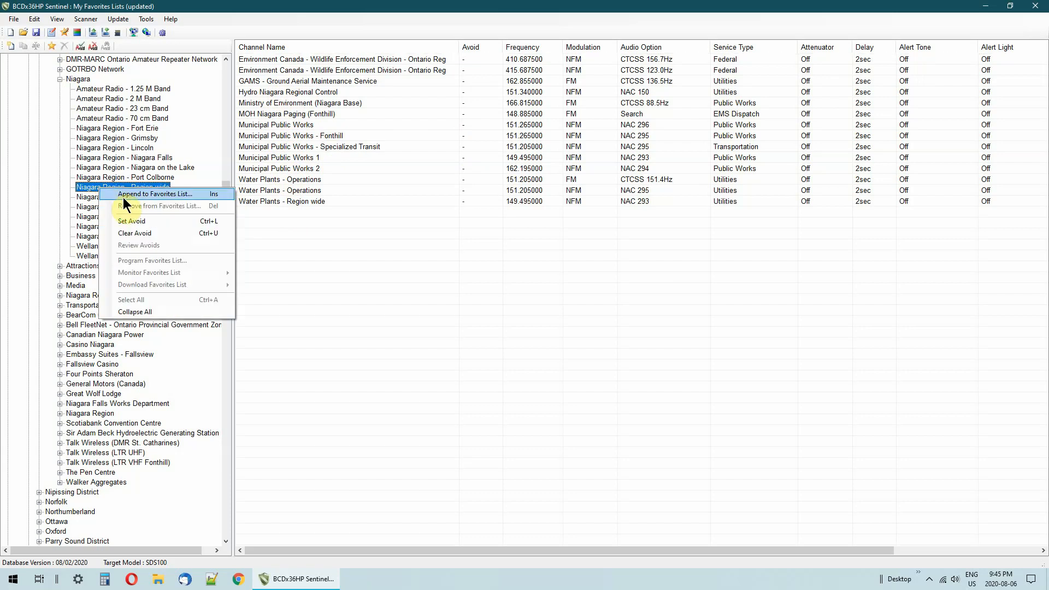
{"action": "left_click", "coordinate": [123, 198]}
{"action": "scroll", "coordinate": [607, 294], "scroll_direction": "down", "scroll_amount": 15}
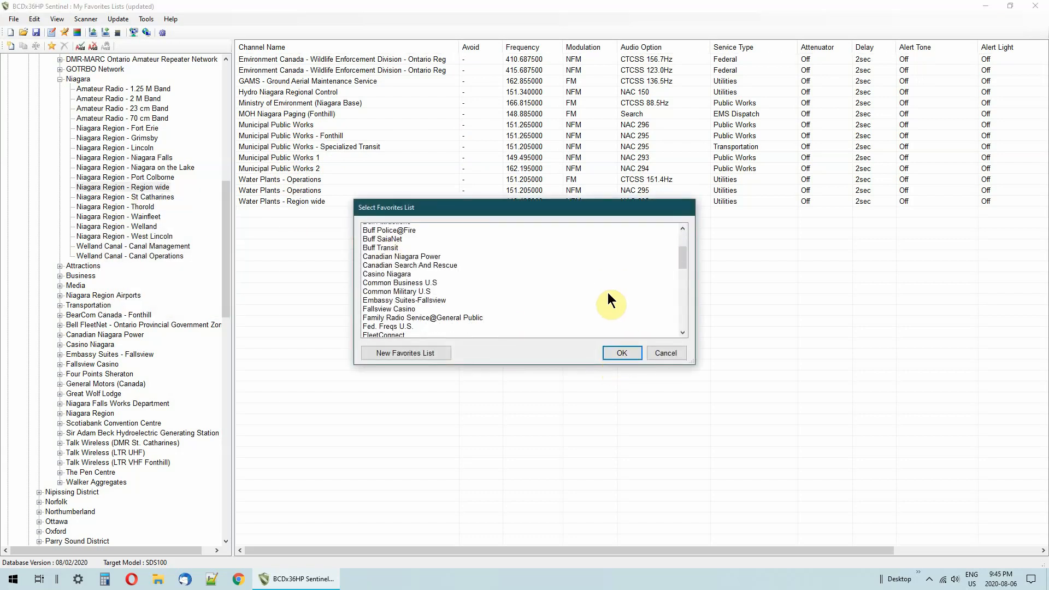
{"action": "left_click", "coordinate": [401, 333]}
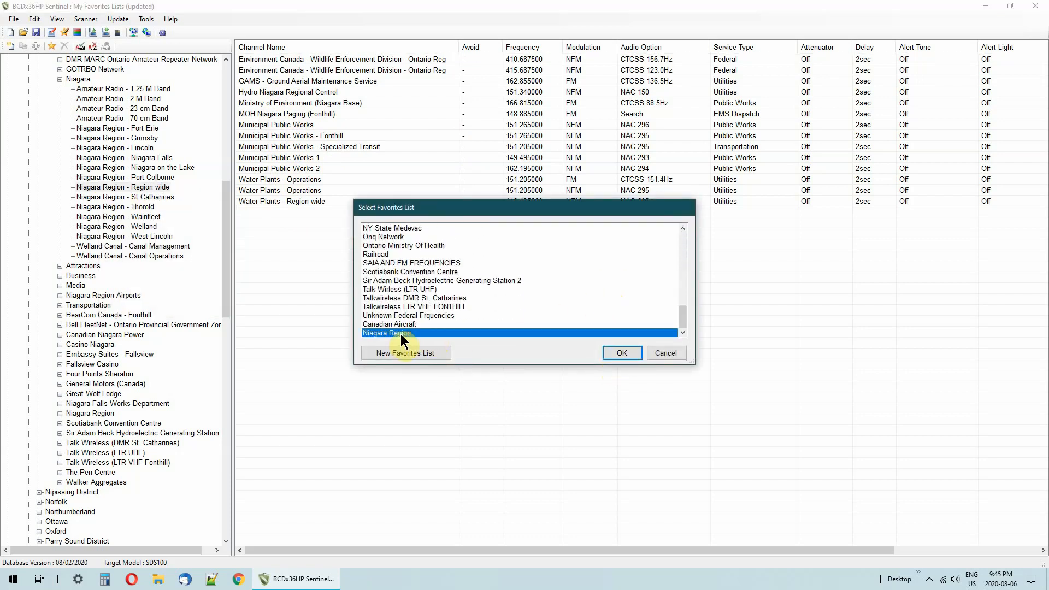
{"action": "left_click", "coordinate": [621, 354]}
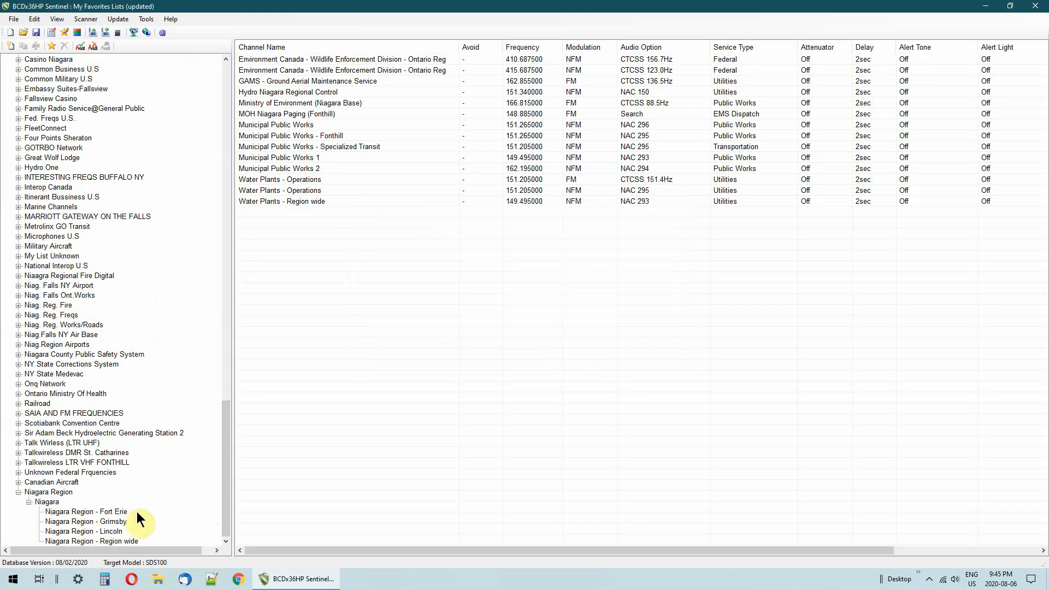
Expand the database's Attractions system under Niagara and view the channels of its departments from Fort Erie to Thorold
{"action": "left_click_drag", "start_coordinate": [227, 421], "coordinate": [219, 169]}
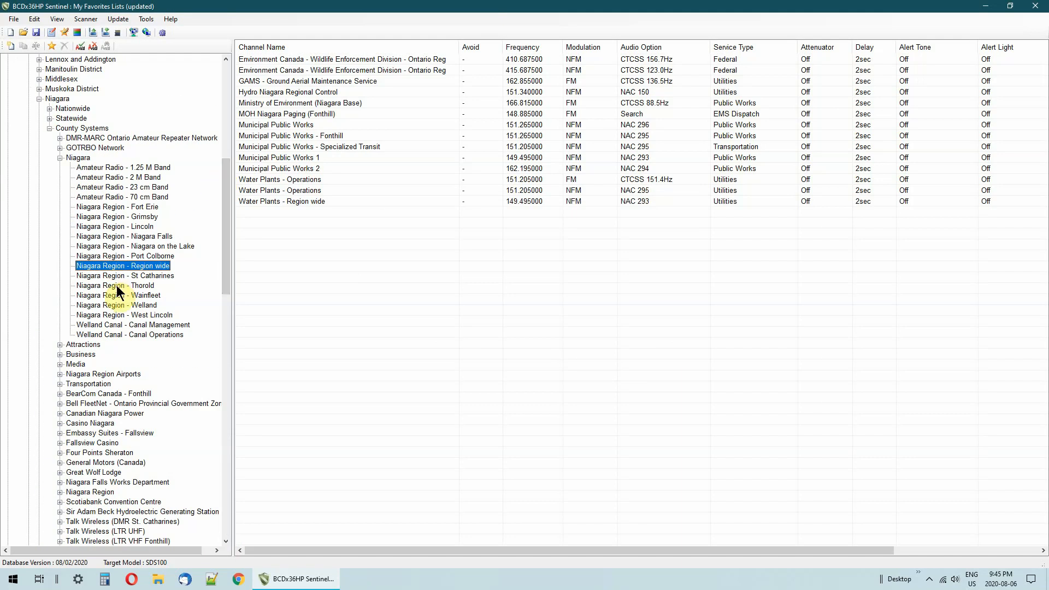
{"action": "left_click", "coordinate": [60, 345]}
{"action": "left_click", "coordinate": [82, 355]}
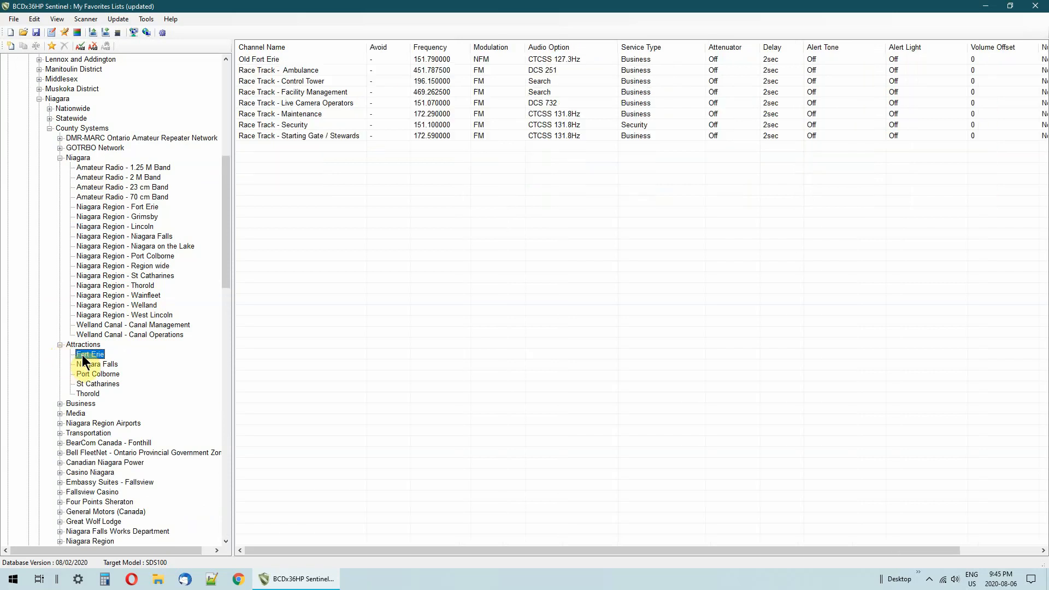
{"action": "left_click", "coordinate": [87, 365]}
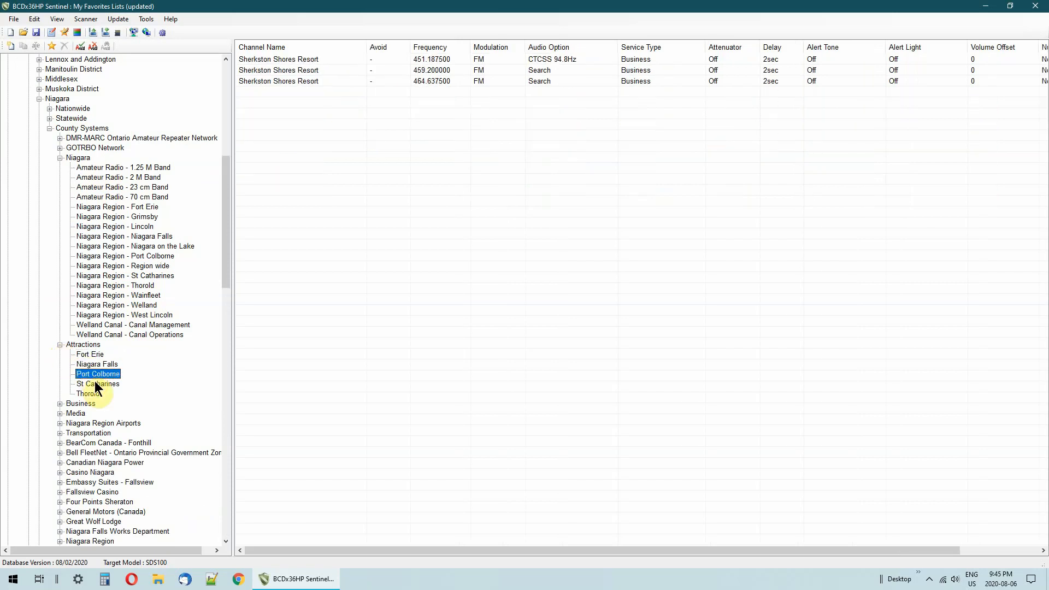
{"action": "left_click", "coordinate": [95, 385]}
{"action": "left_click", "coordinate": [93, 394]}
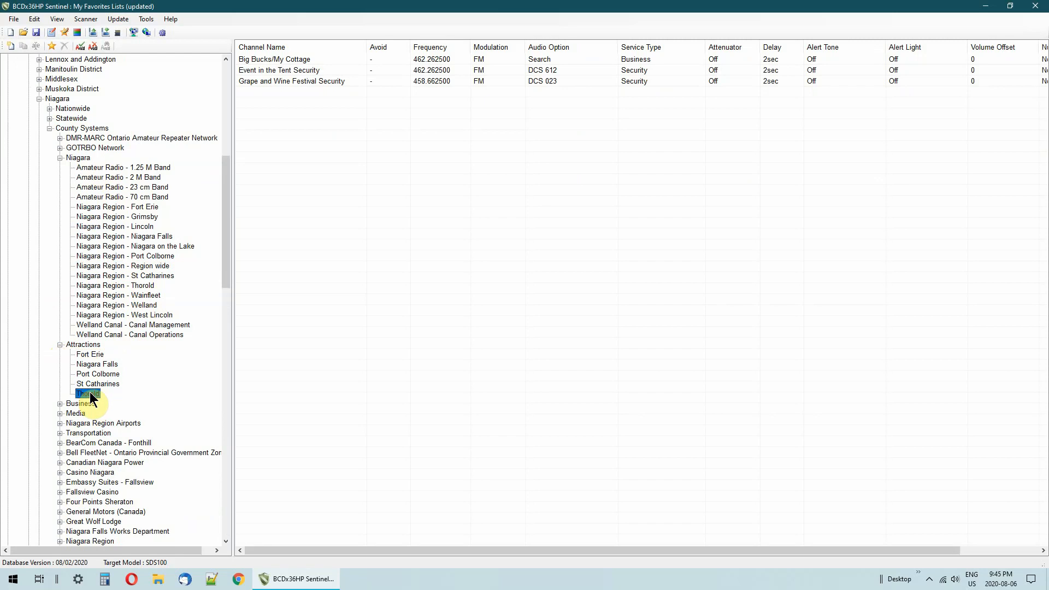
Append the entire Attractions system from the database to the Niagara Region favorites list
{"action": "left_click", "coordinate": [81, 345]}
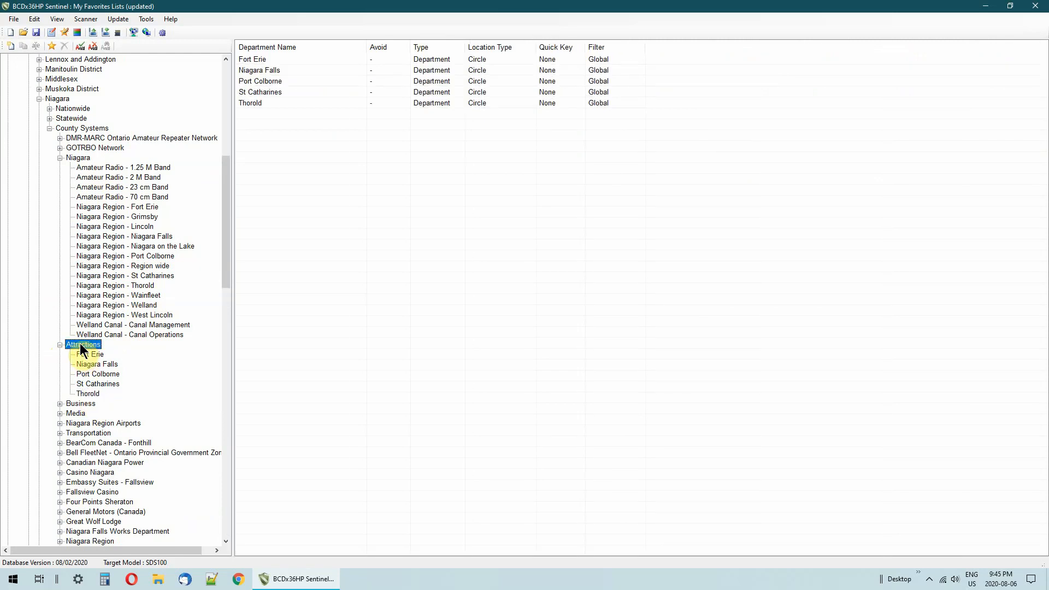
{"action": "right_click", "coordinate": [81, 346]}
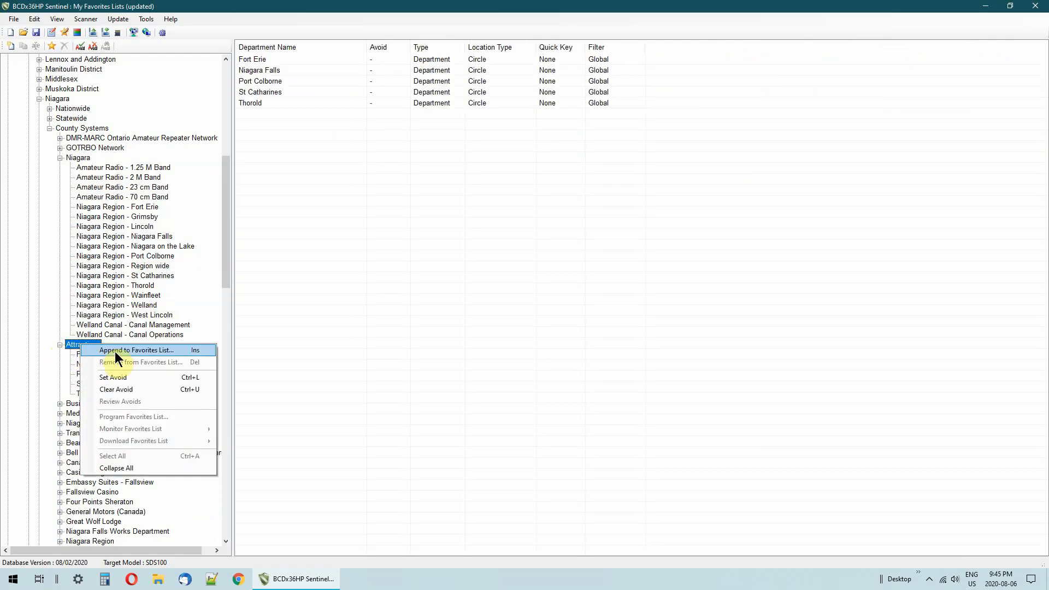
{"action": "left_click", "coordinate": [116, 350]}
{"action": "scroll", "coordinate": [451, 312], "scroll_direction": "down", "scroll_amount": 6}
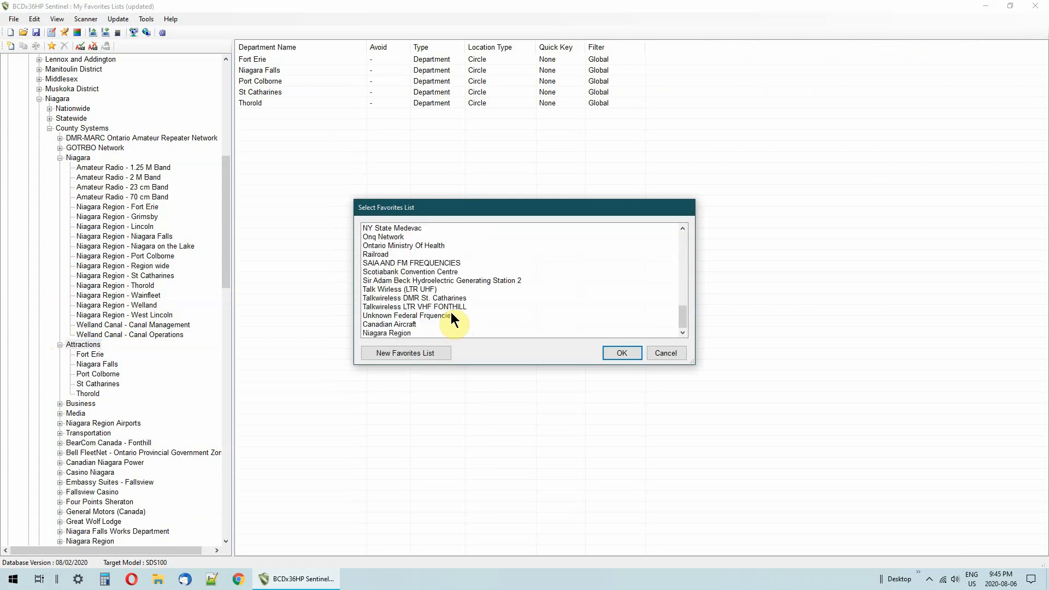
{"action": "left_click", "coordinate": [406, 333]}
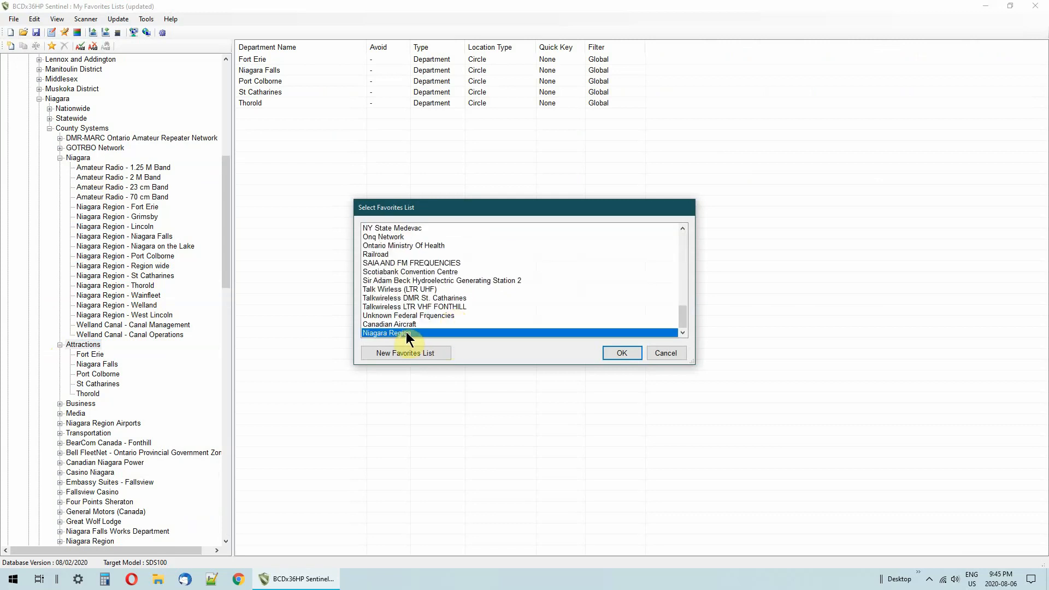
{"action": "left_click", "coordinate": [616, 353]}
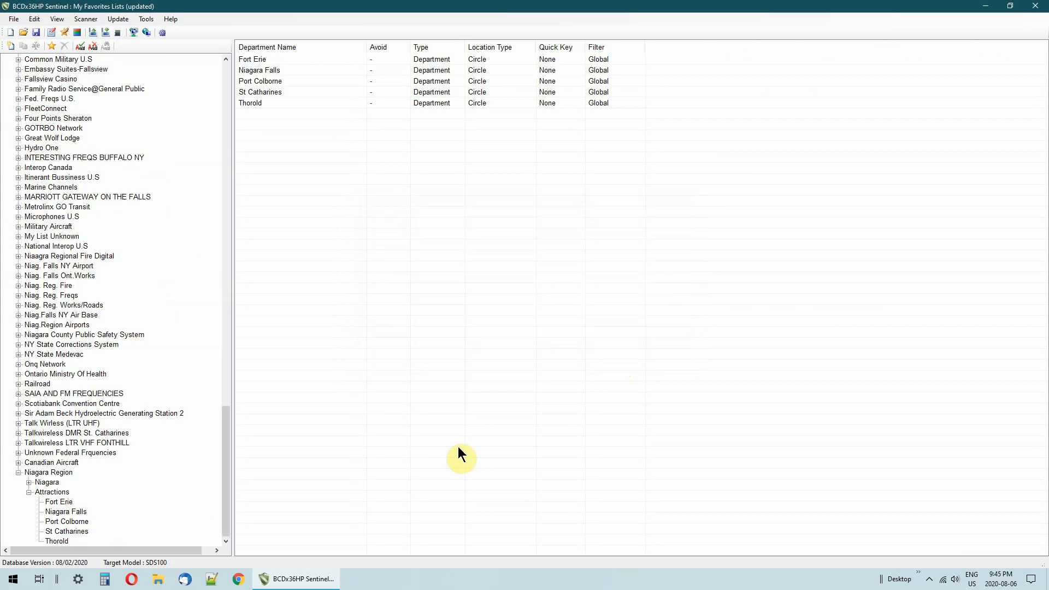
Collapse the Attractions system in both the Niagara Region favorites list and the Niagara county database
{"action": "left_click", "coordinate": [27, 492]}
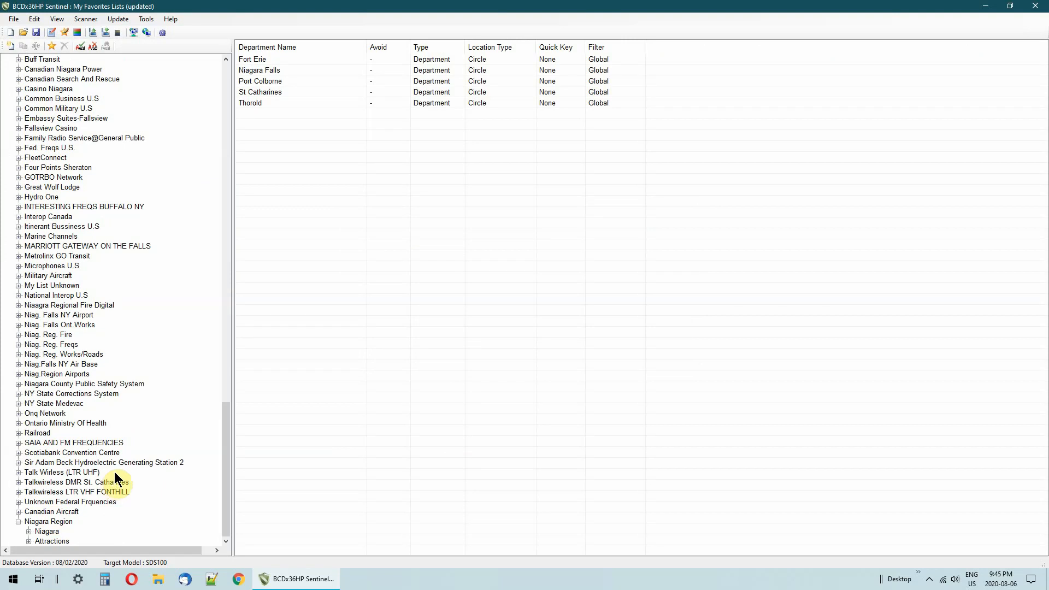
{"action": "scroll", "coordinate": [106, 326], "scroll_direction": "up", "scroll_amount": 20}
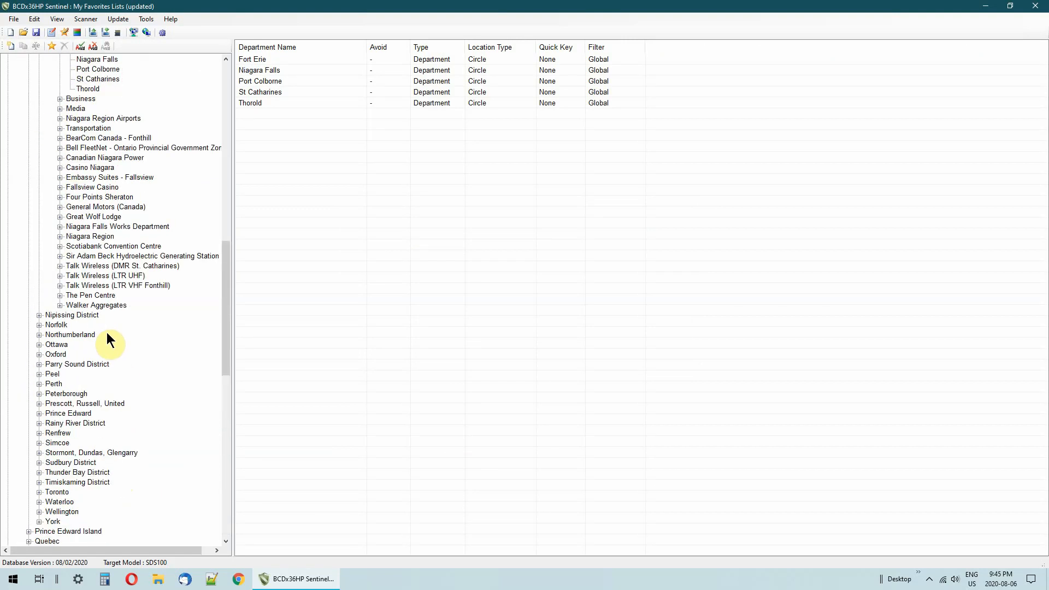
{"action": "scroll", "coordinate": [107, 335], "scroll_direction": "up", "scroll_amount": 7}
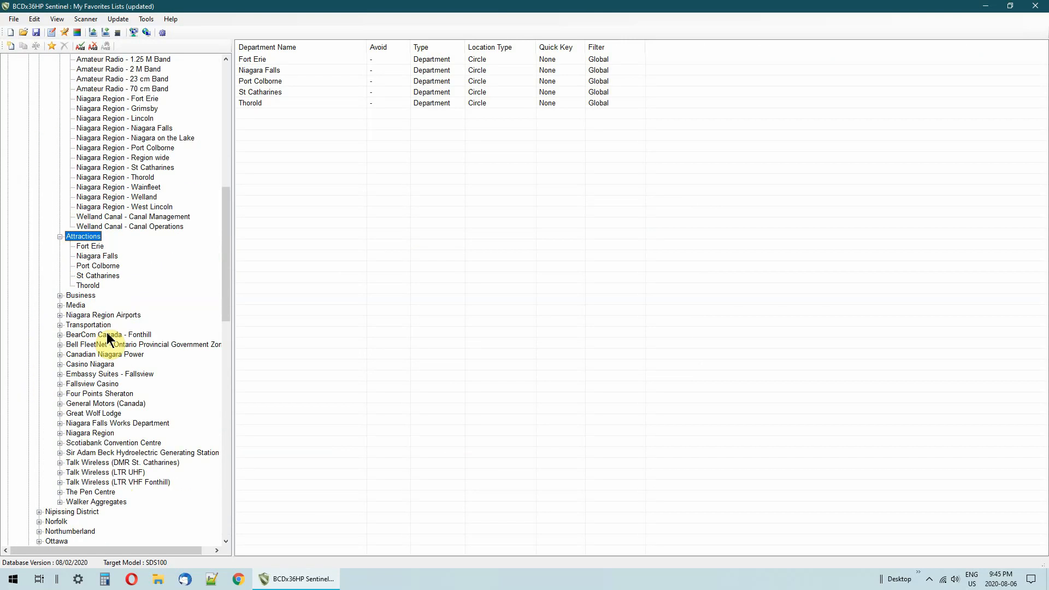
{"action": "left_click", "coordinate": [60, 237]}
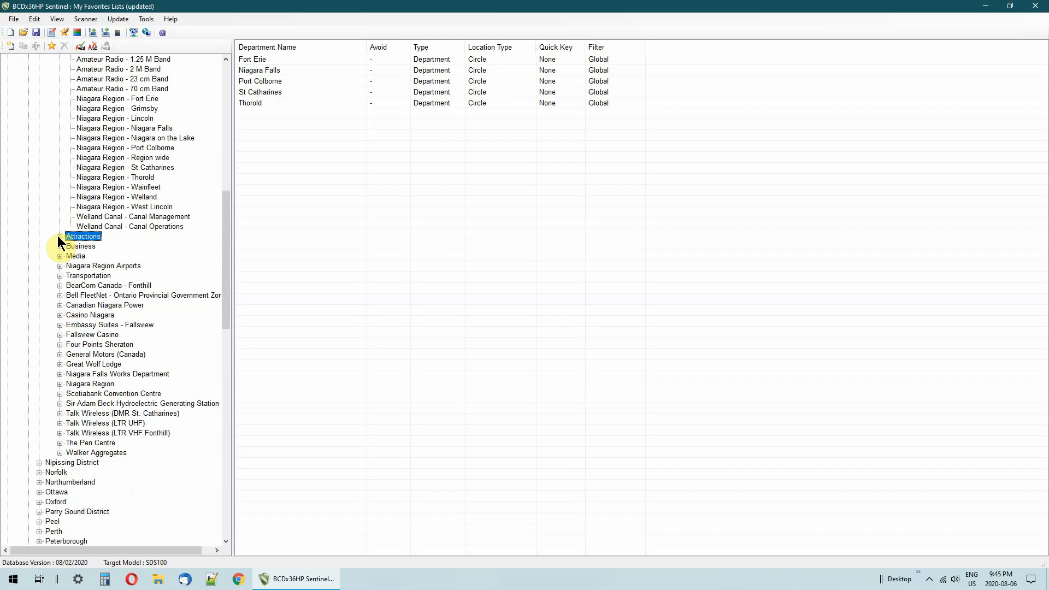
Show the departments of the database's Niagara Region Airports system, widen the Department Name column and expand the system
{"action": "left_click", "coordinate": [73, 265]}
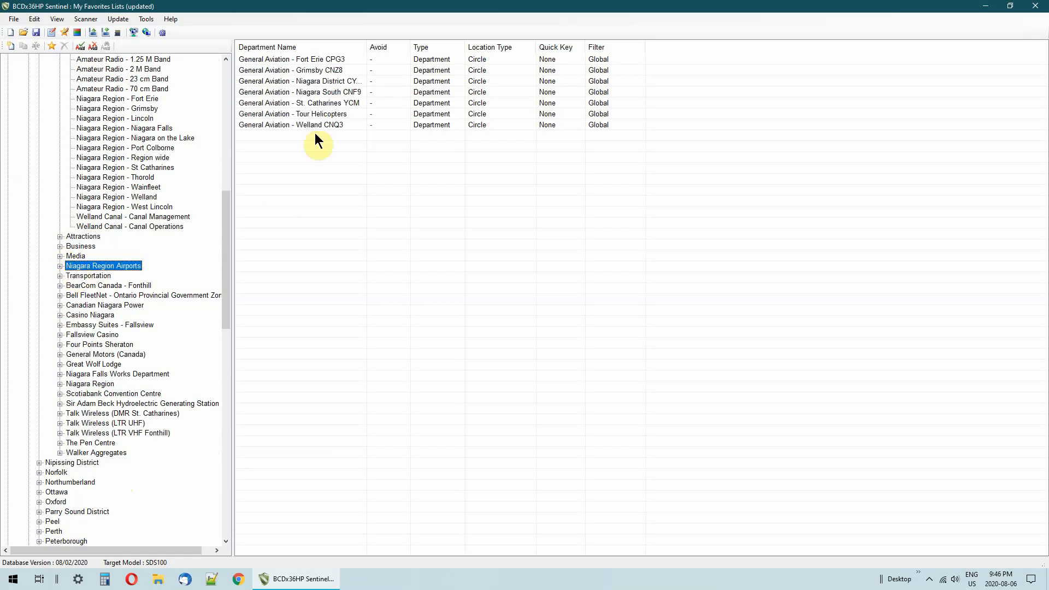
{"action": "left_click_drag", "start_coordinate": [372, 47], "coordinate": [504, 47]}
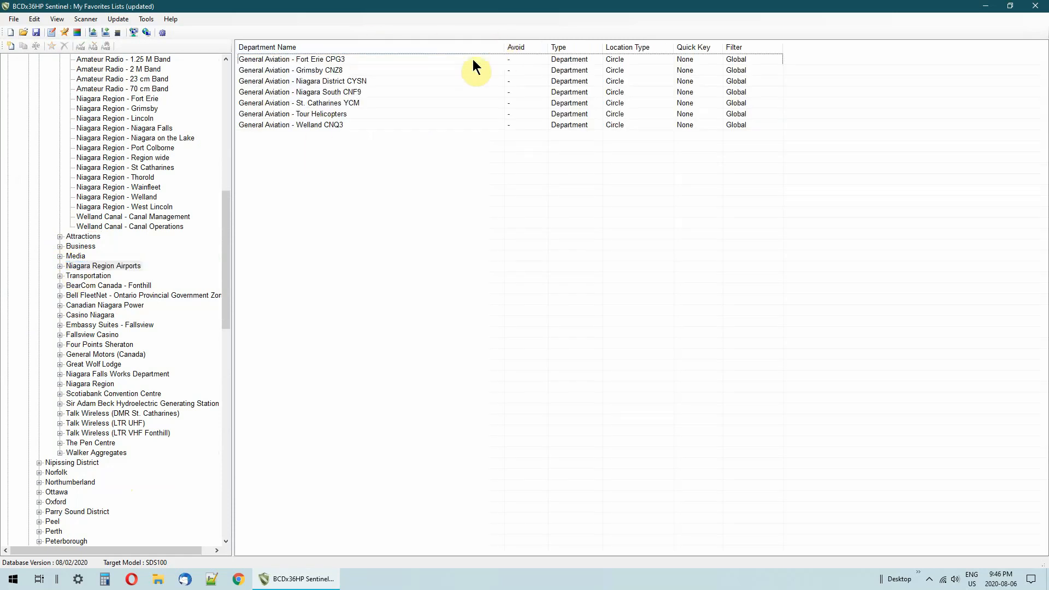
{"action": "left_click", "coordinate": [60, 266]}
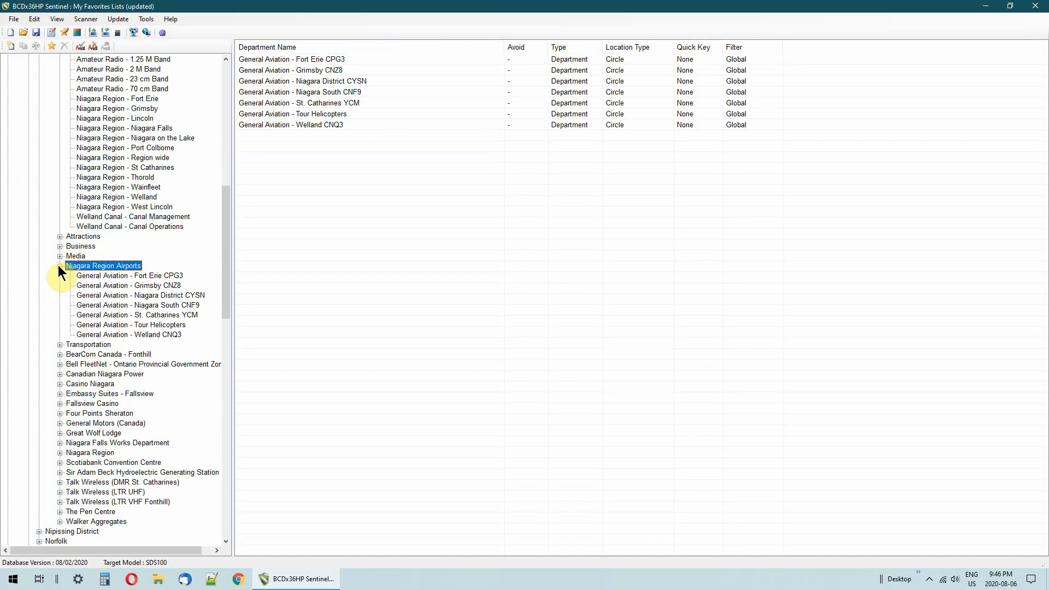
View the channels of each General Aviation department under Niagara Region Airports, from Fort Erie CPG3 to Welland CNQ3
{"action": "left_click", "coordinate": [94, 276]}
{"action": "left_click", "coordinate": [104, 285]}
{"action": "left_click", "coordinate": [109, 295]}
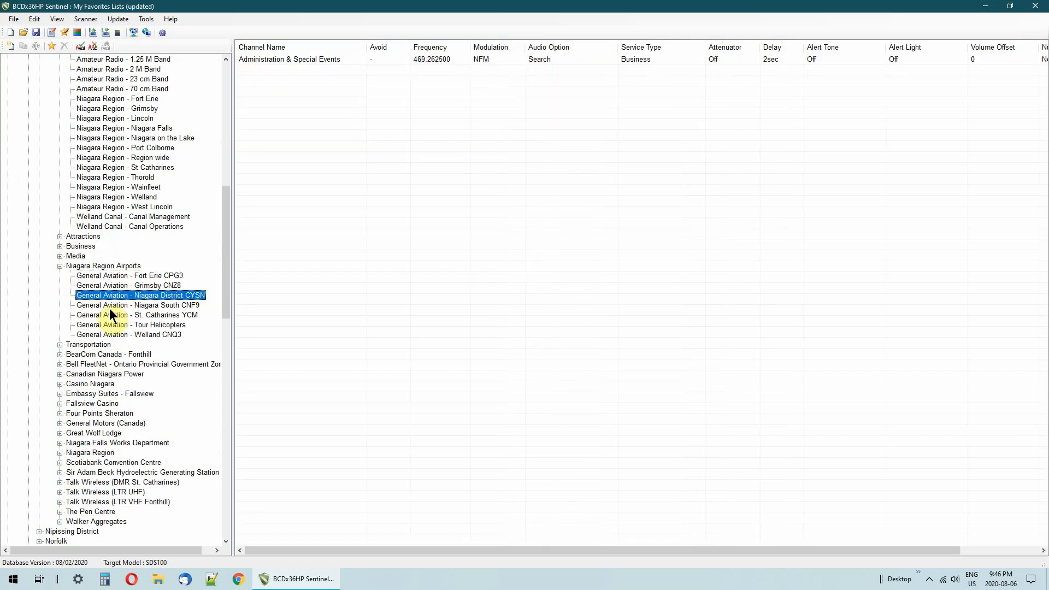
{"action": "left_click", "coordinate": [110, 305]}
{"action": "left_click", "coordinate": [113, 315]}
{"action": "left_click", "coordinate": [113, 326]}
{"action": "left_click", "coordinate": [114, 334]}
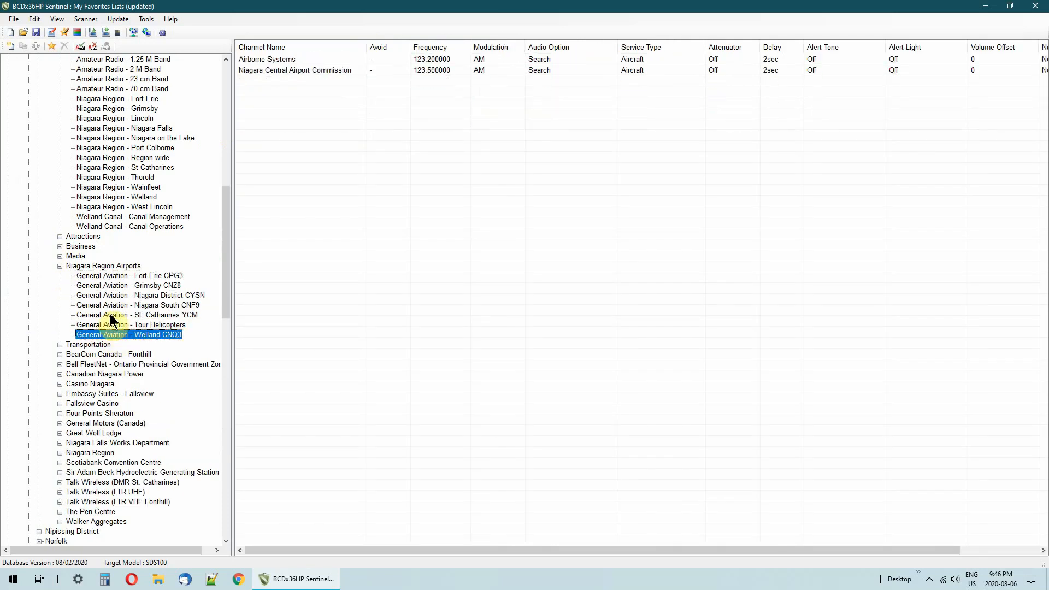
Append the entire Niagara Region Airports system to a new favorites list named Niagara Airports
{"action": "left_click", "coordinate": [83, 262]}
{"action": "right_click", "coordinate": [92, 265]}
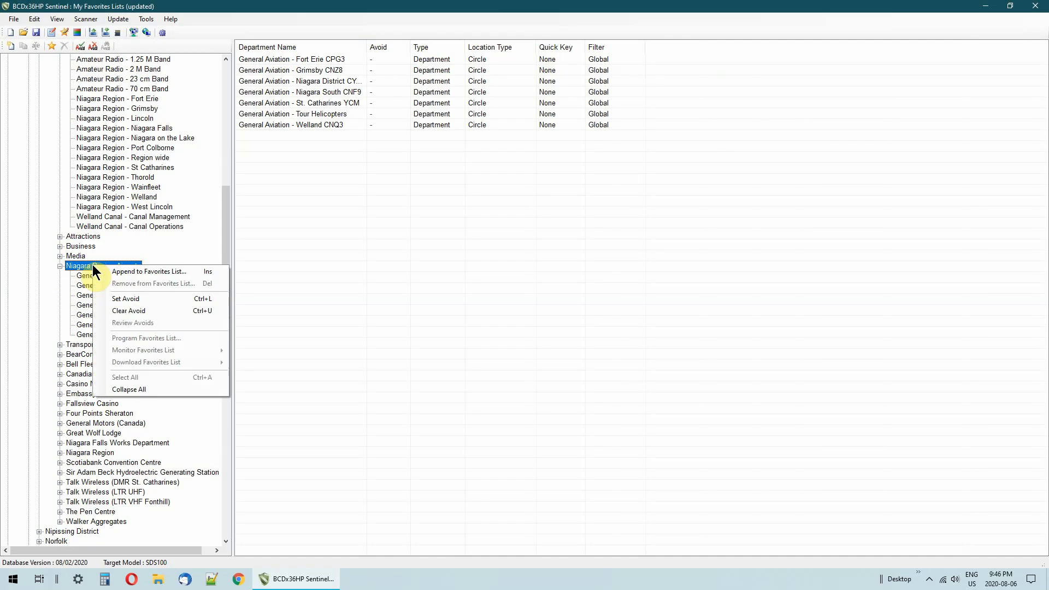
{"action": "left_click", "coordinate": [117, 275]}
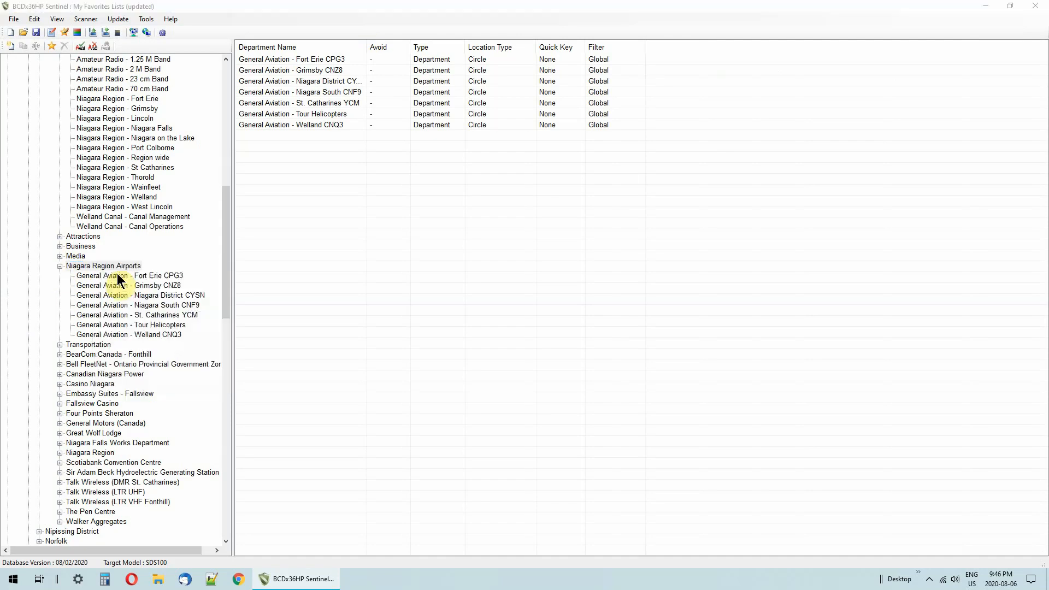
{"action": "scroll", "coordinate": [503, 283], "scroll_direction": "down", "scroll_amount": 3}
{"action": "scroll", "coordinate": [500, 284], "scroll_direction": "down", "scroll_amount": 8}
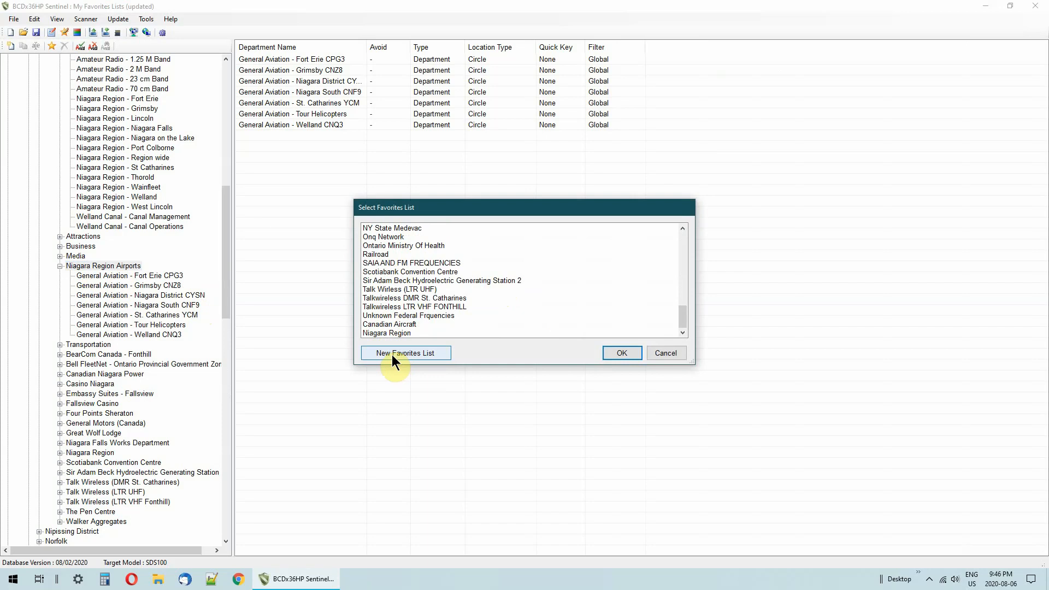
{"action": "left_click", "coordinate": [392, 355]}
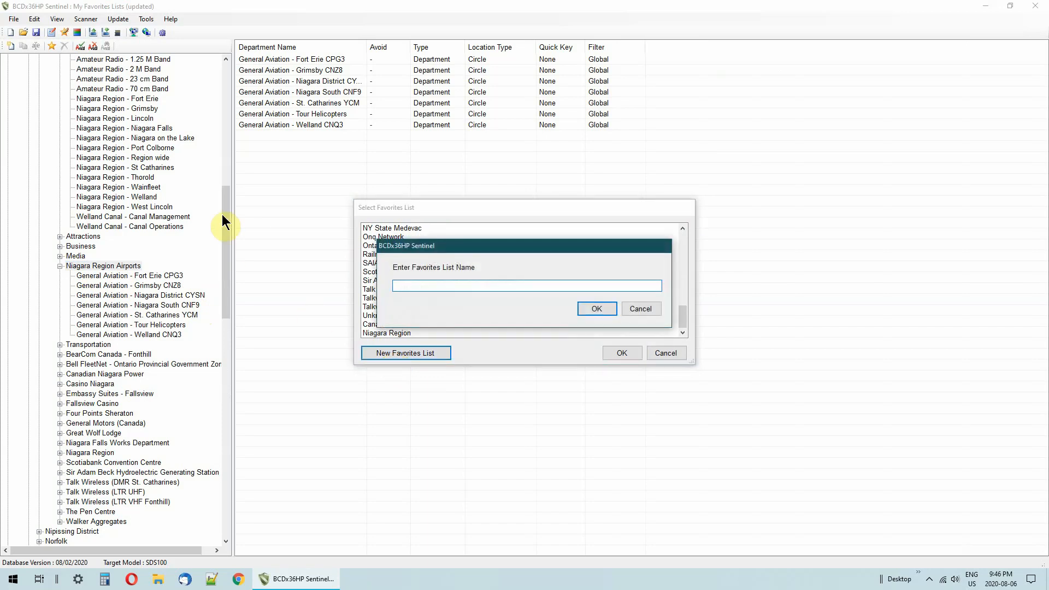
{"action": "type", "text": "Niagara Airports"}
{"action": "left_click", "coordinate": [590, 308]}
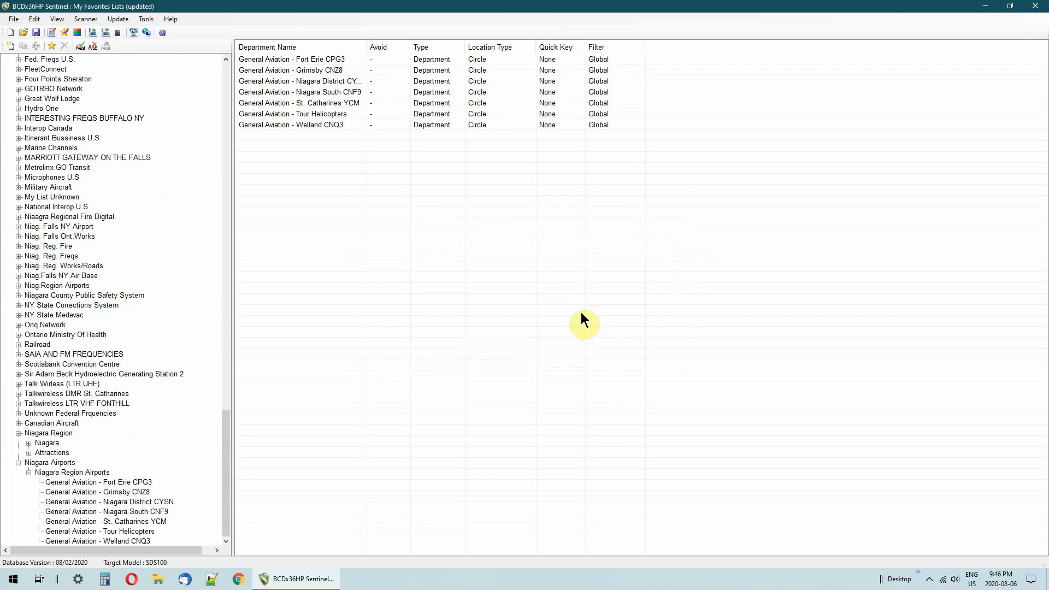
Check the contents of the Niagara Region and Niagara Airports favorites lists, leaving both lists collapsed
{"action": "left_click", "coordinate": [18, 463]}
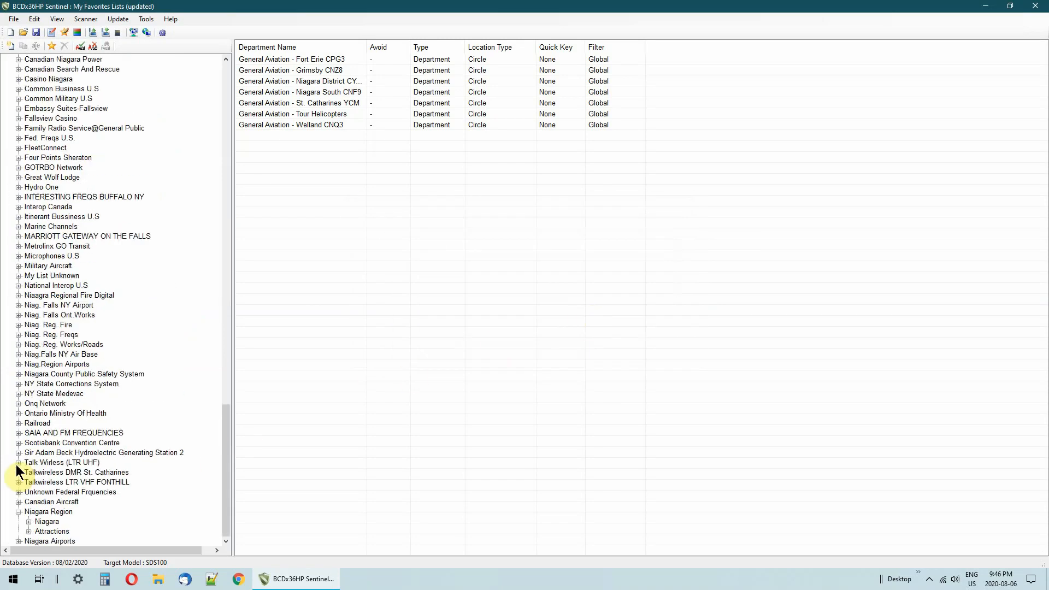
{"action": "left_click", "coordinate": [19, 511]}
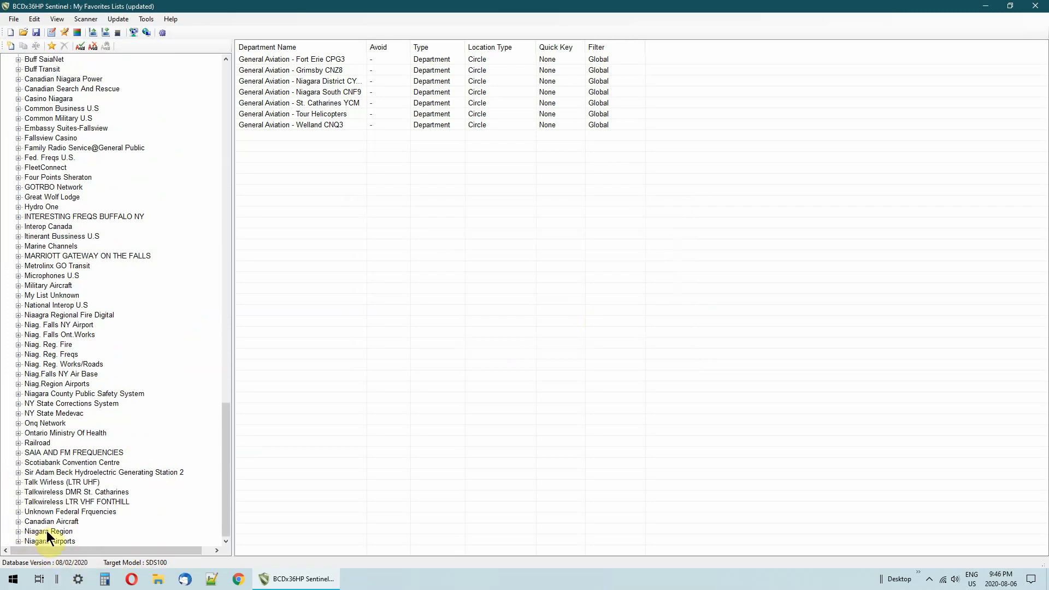
{"action": "left_click", "coordinate": [18, 531]}
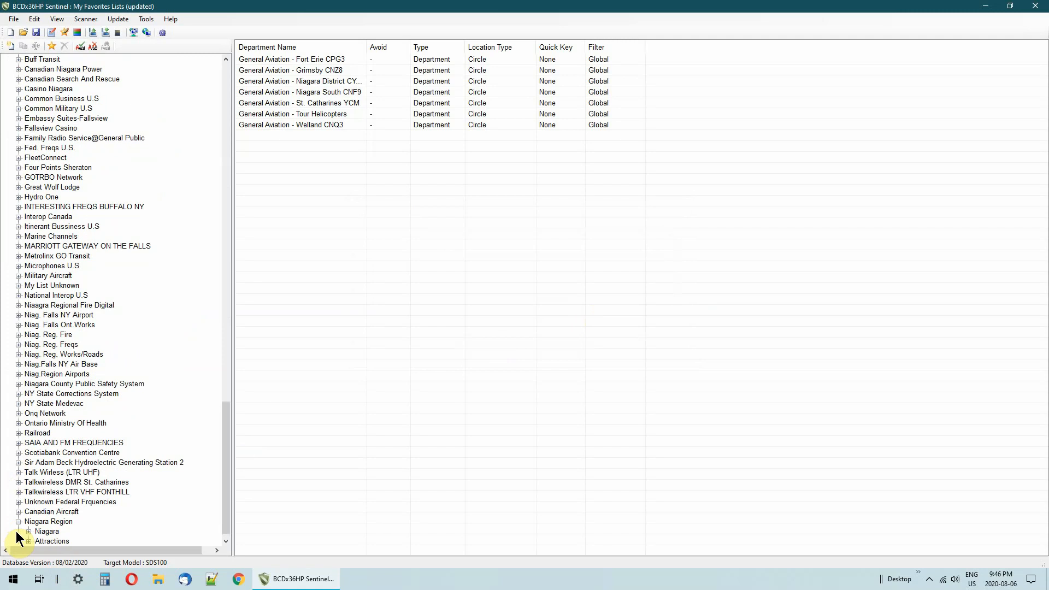
{"action": "left_click", "coordinate": [19, 523]}
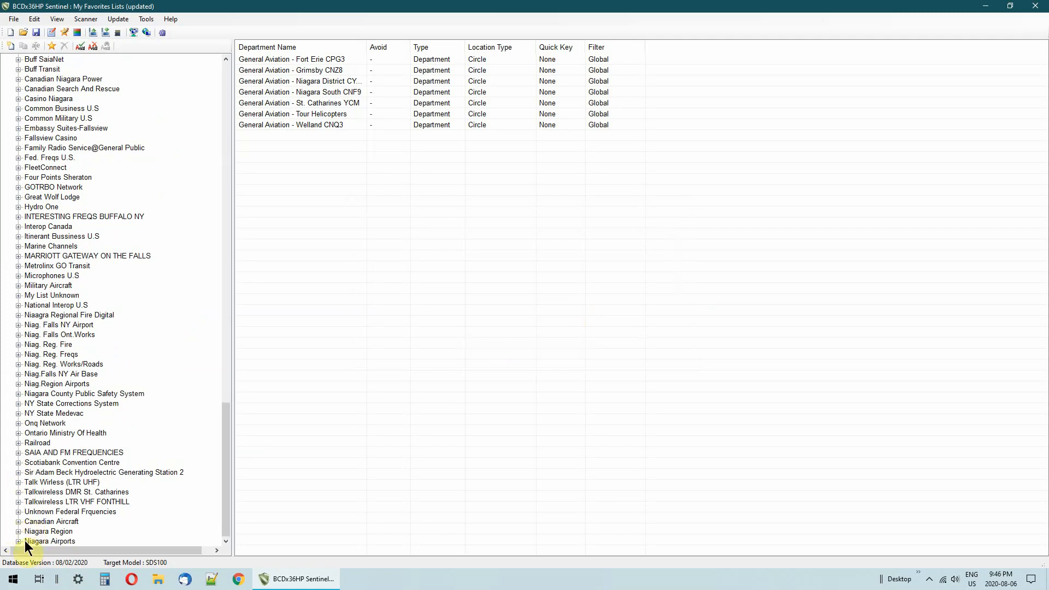
{"action": "left_click", "coordinate": [18, 541]}
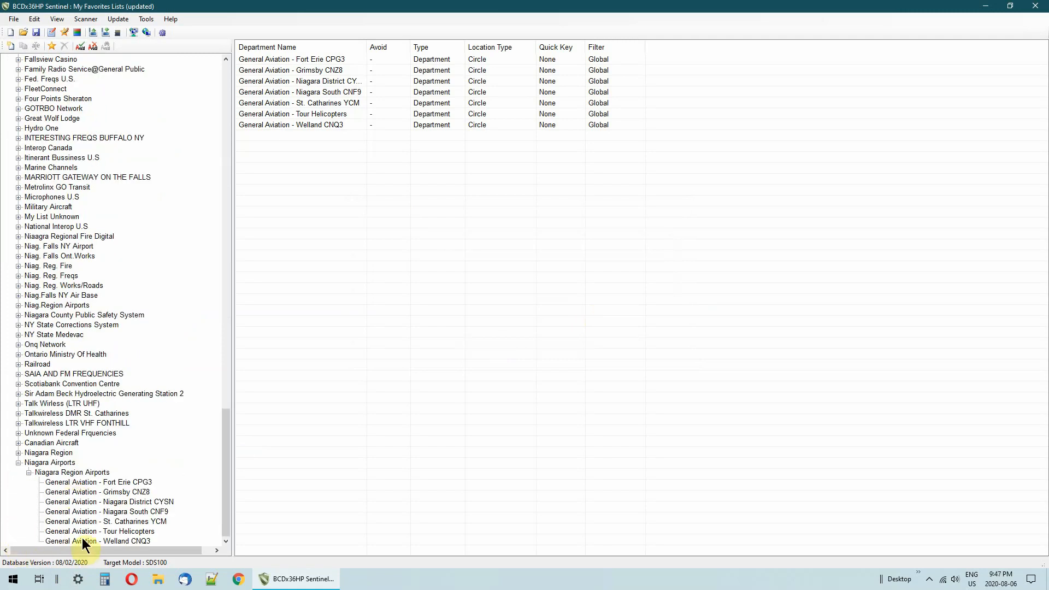
{"action": "left_click", "coordinate": [18, 464]}
Collapse the Niagara Region Airports system in the database's Niagara county systems
{"action": "scroll", "coordinate": [199, 445], "scroll_direction": "up", "scroll_amount": 2}
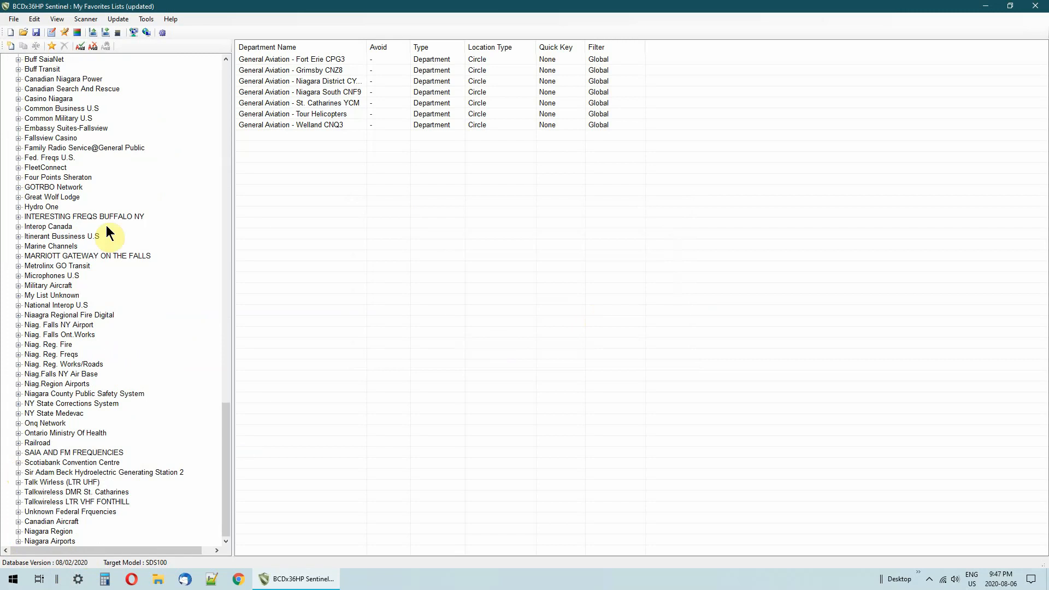
{"action": "scroll", "coordinate": [169, 235], "scroll_direction": "up", "scroll_amount": 10}
{"action": "scroll", "coordinate": [63, 173], "scroll_direction": "up", "scroll_amount": 15}
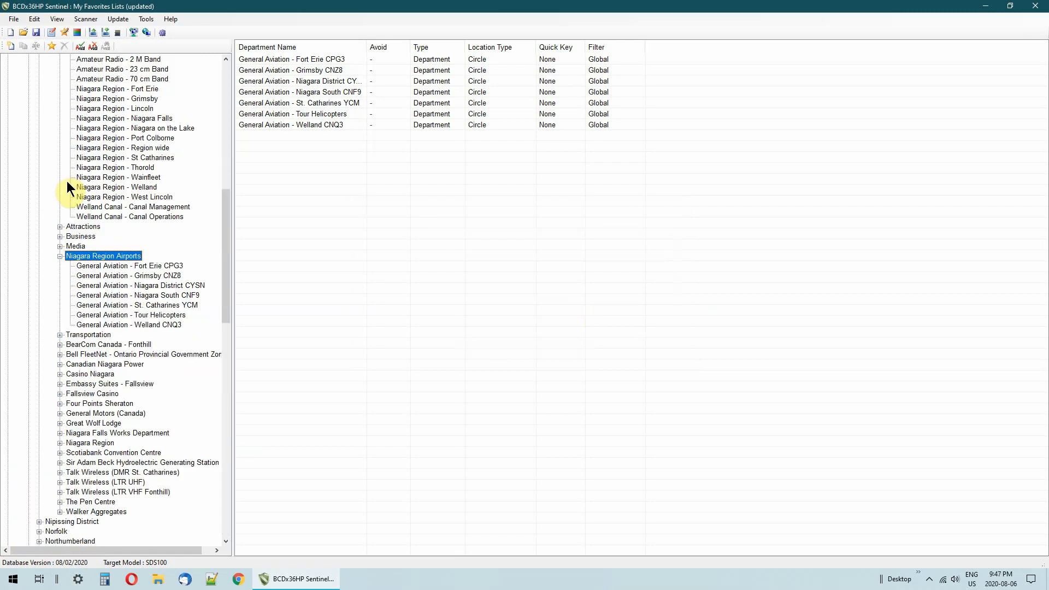
{"action": "left_click", "coordinate": [57, 178]}
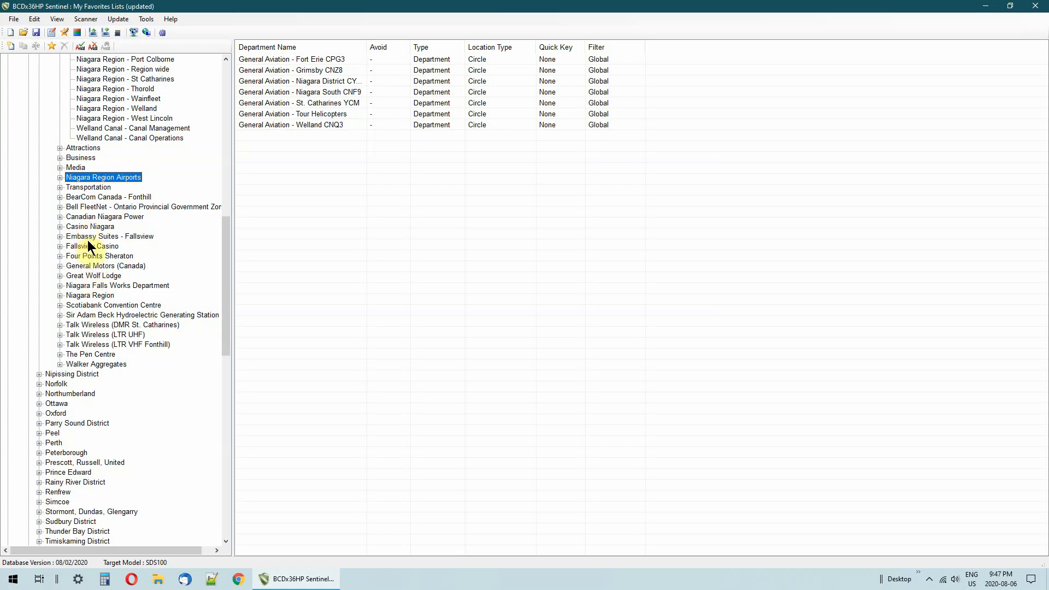
Collapse the Ontario and Canada branches of the database tree
{"action": "left_click", "coordinate": [60, 236]}
{"action": "left_click", "coordinate": [60, 236]}
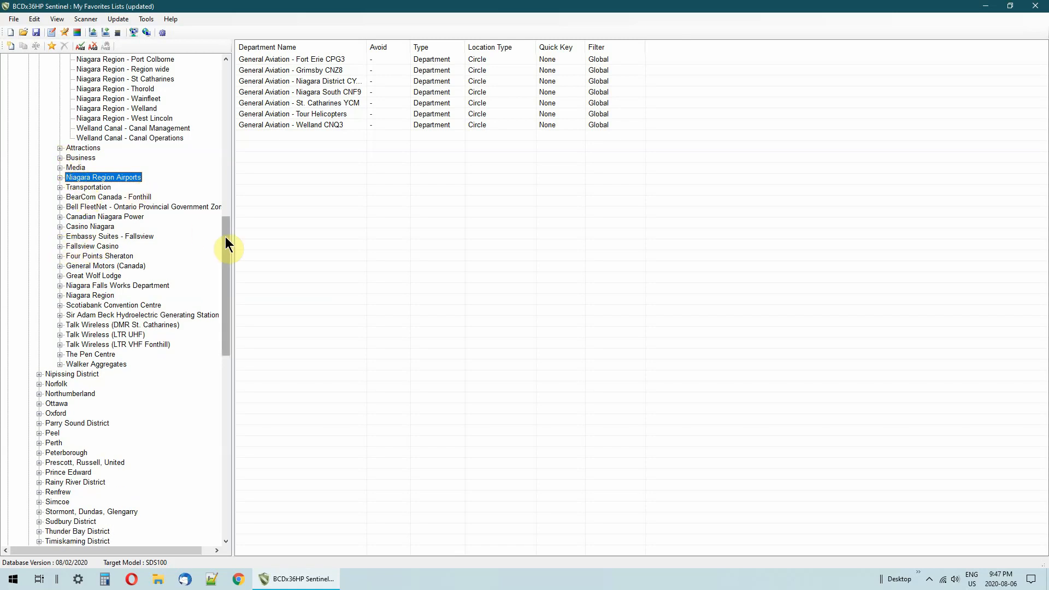
{"action": "left_click_drag", "start_coordinate": [225, 237], "coordinate": [222, 86]}
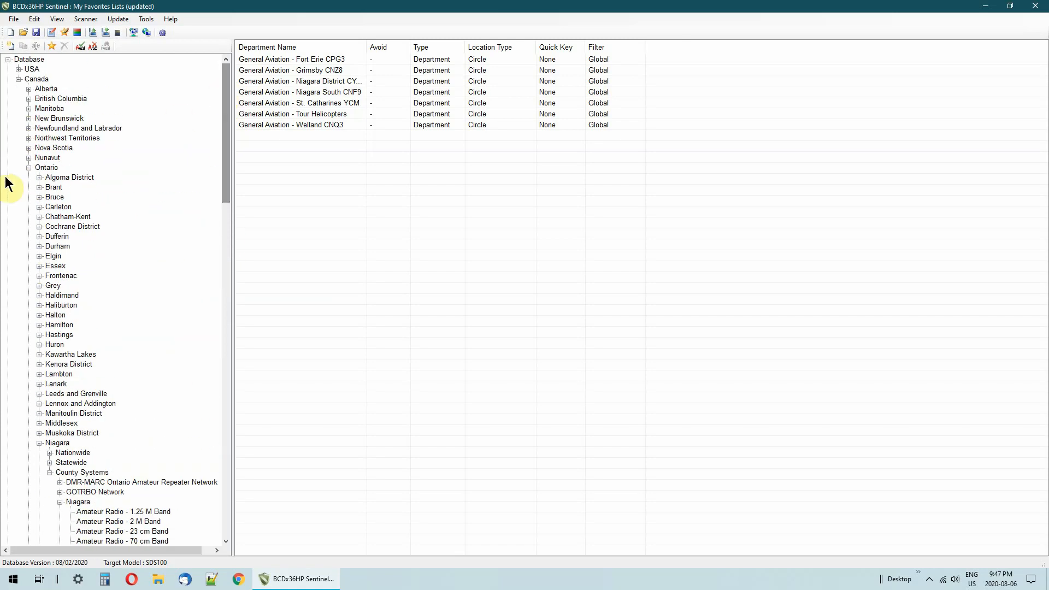
{"action": "double_click", "coordinate": [35, 170]}
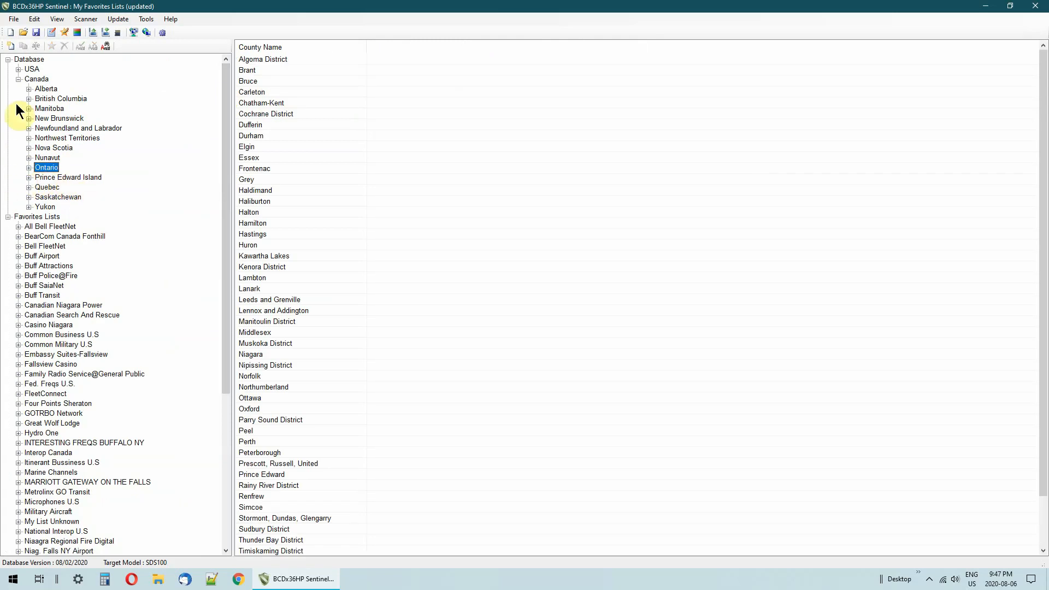
{"action": "double_click", "coordinate": [26, 79]}
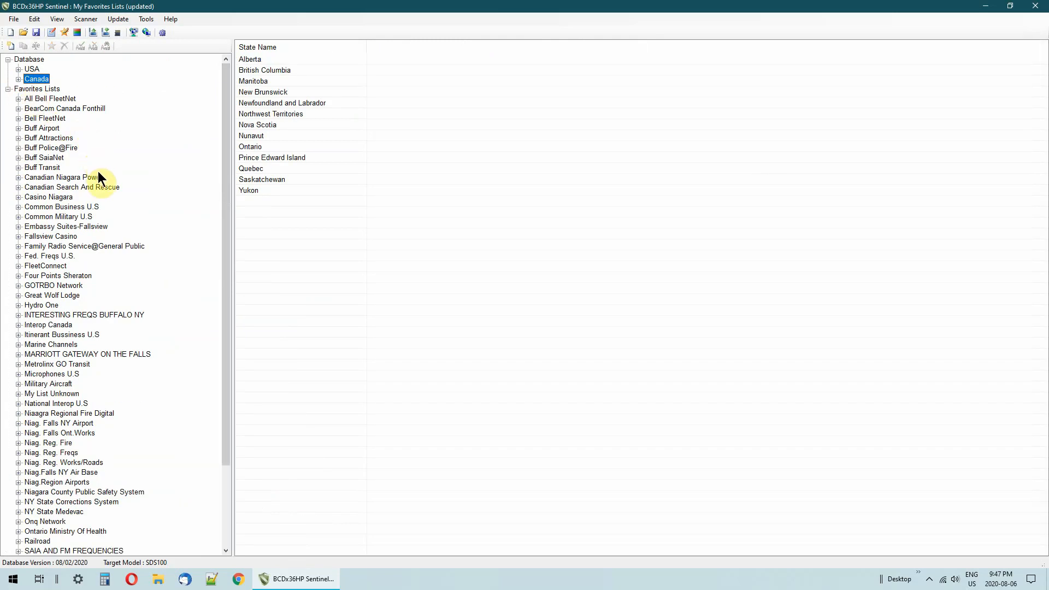
Open the Niagara Region favorites list in the Favorites List Editor
{"action": "scroll", "coordinate": [96, 191], "scroll_direction": "down", "scroll_amount": 4}
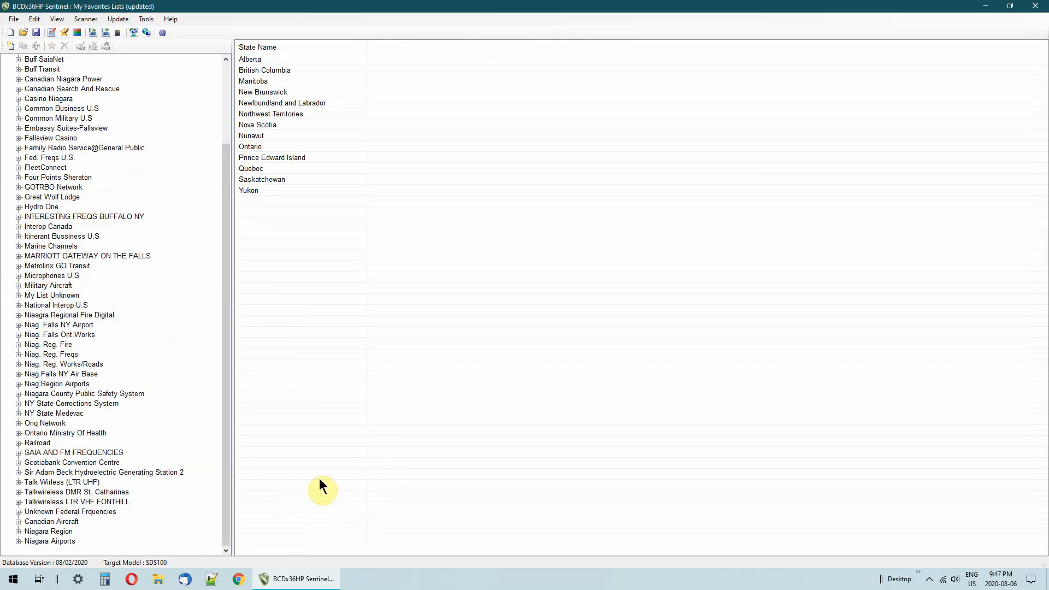
{"action": "left_click", "coordinate": [33, 533]}
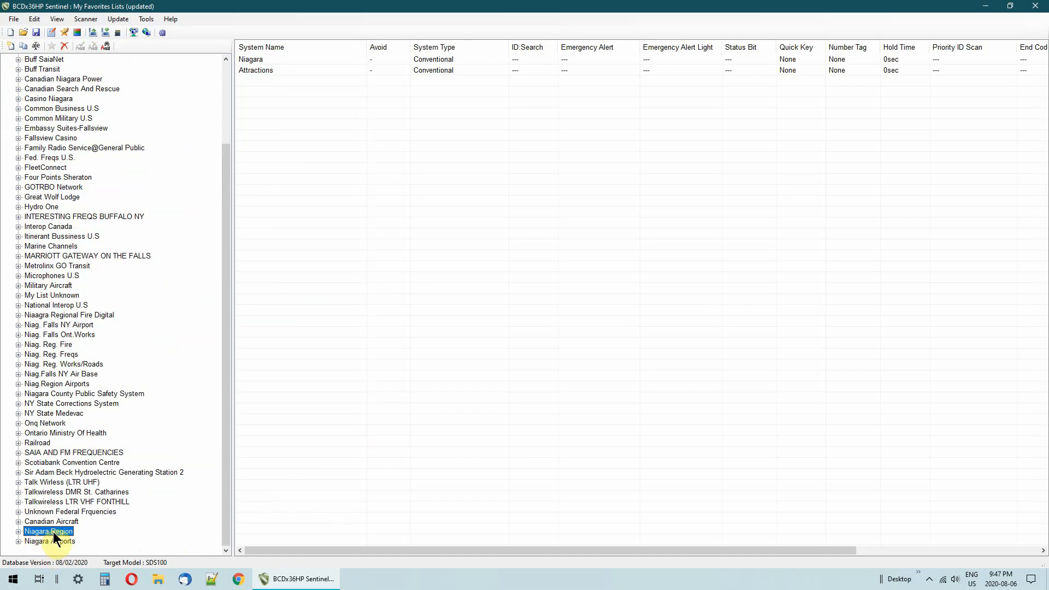
{"action": "left_click", "coordinate": [64, 33]}
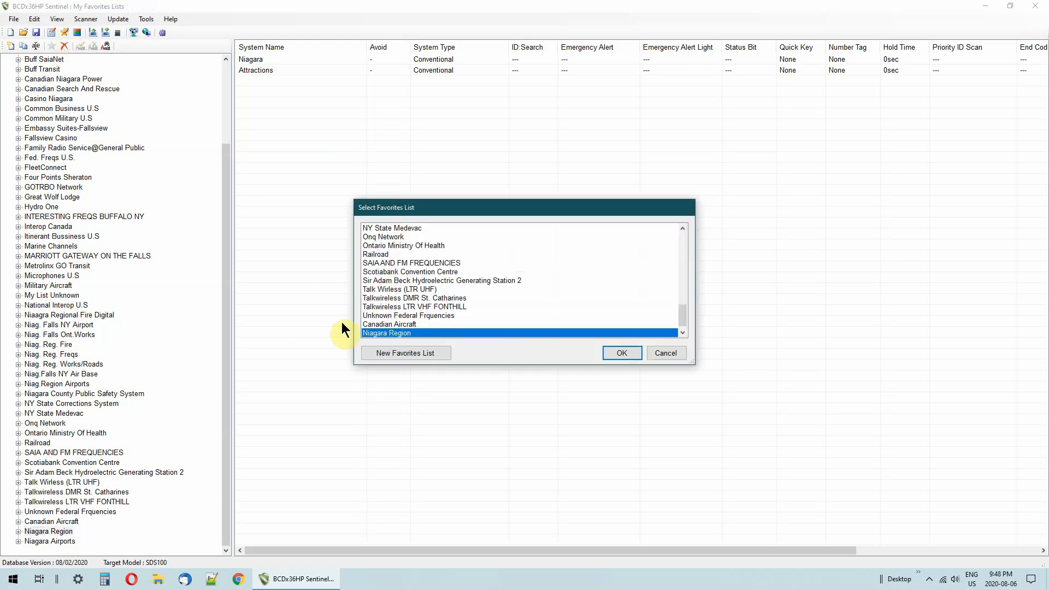
{"action": "left_click", "coordinate": [617, 353]}
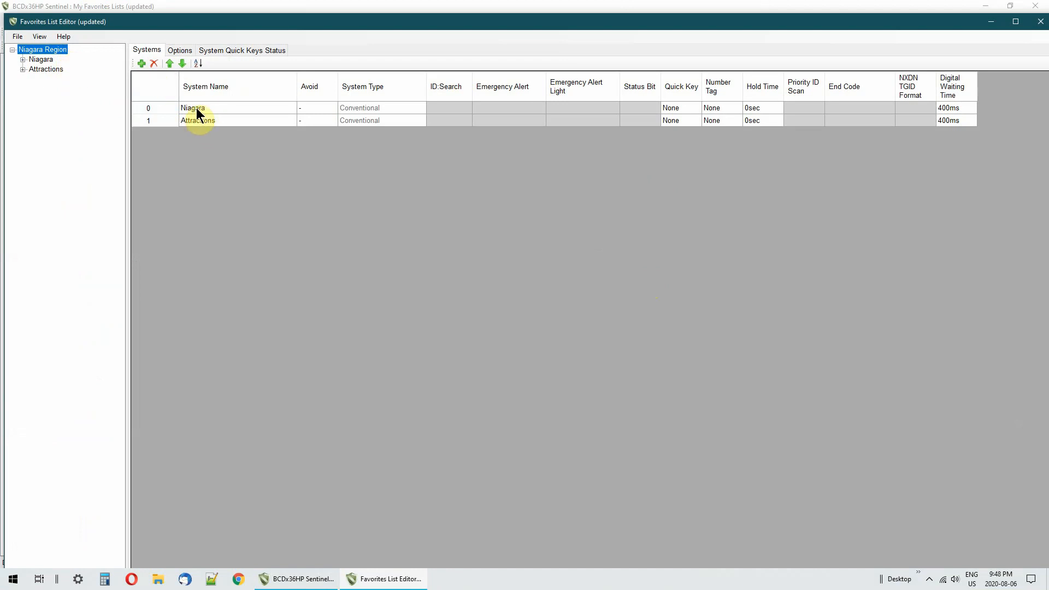
Assign system quick key 1 to Niagara and quick key 2 to Attractions
{"action": "left_click", "coordinate": [670, 107]}
{"action": "type", "text": "1"}
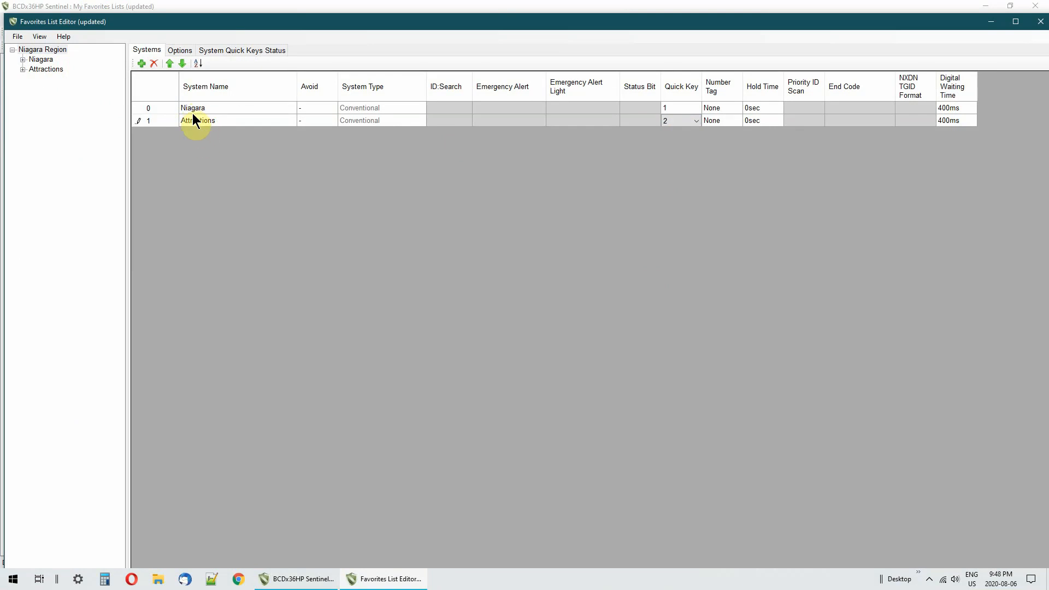
{"action": "left_click", "coordinate": [675, 120]}
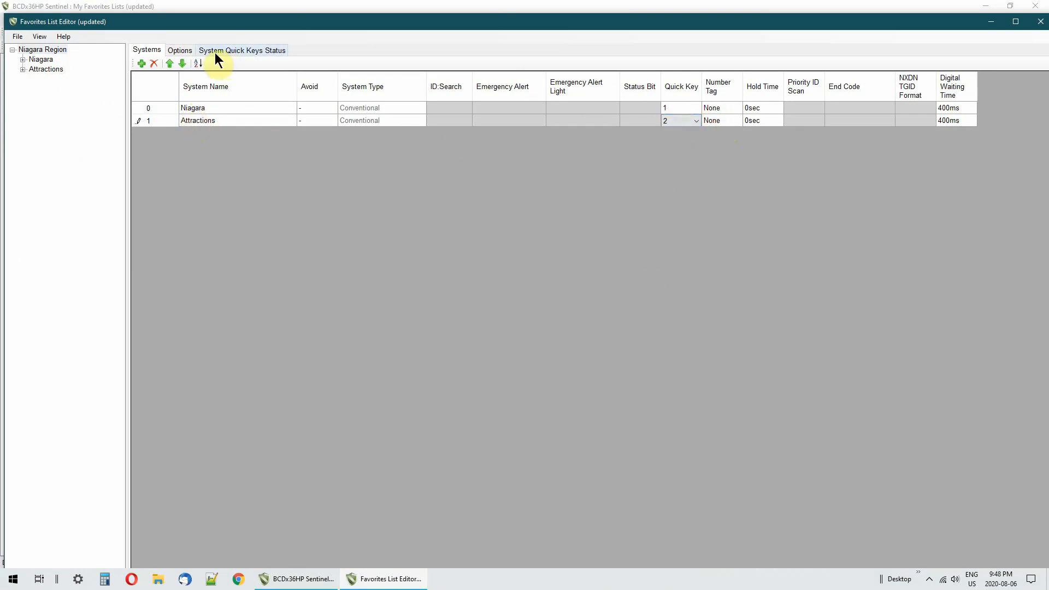
Set the favorites list's FL Quick Key and FL Number Tag to 1, and check its system quick keys status
{"action": "left_click", "coordinate": [181, 57]}
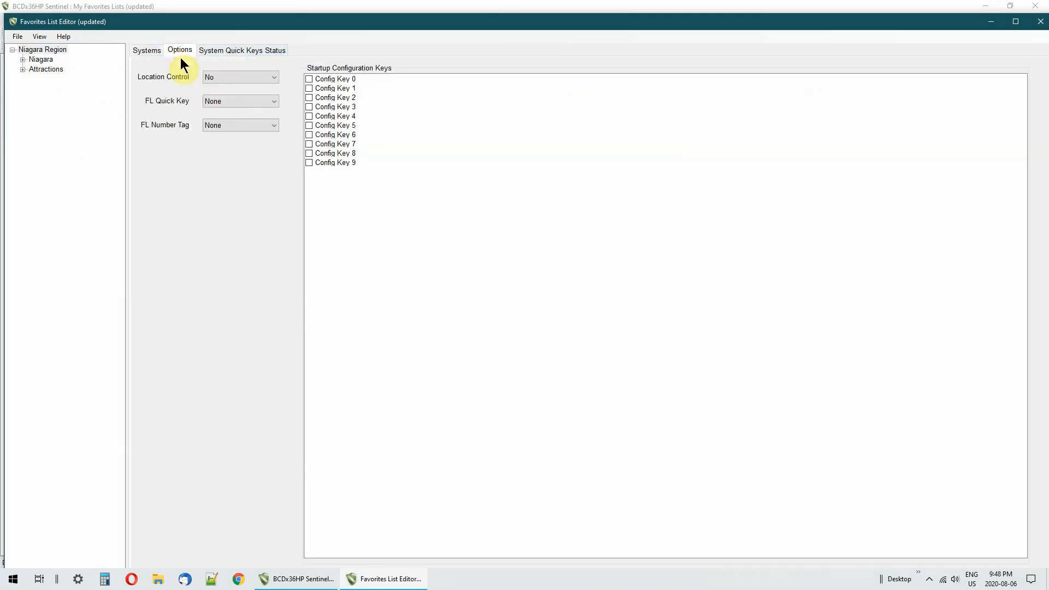
{"action": "left_click", "coordinate": [215, 103]}
{"action": "left_click", "coordinate": [216, 130]}
{"action": "left_click", "coordinate": [212, 126]}
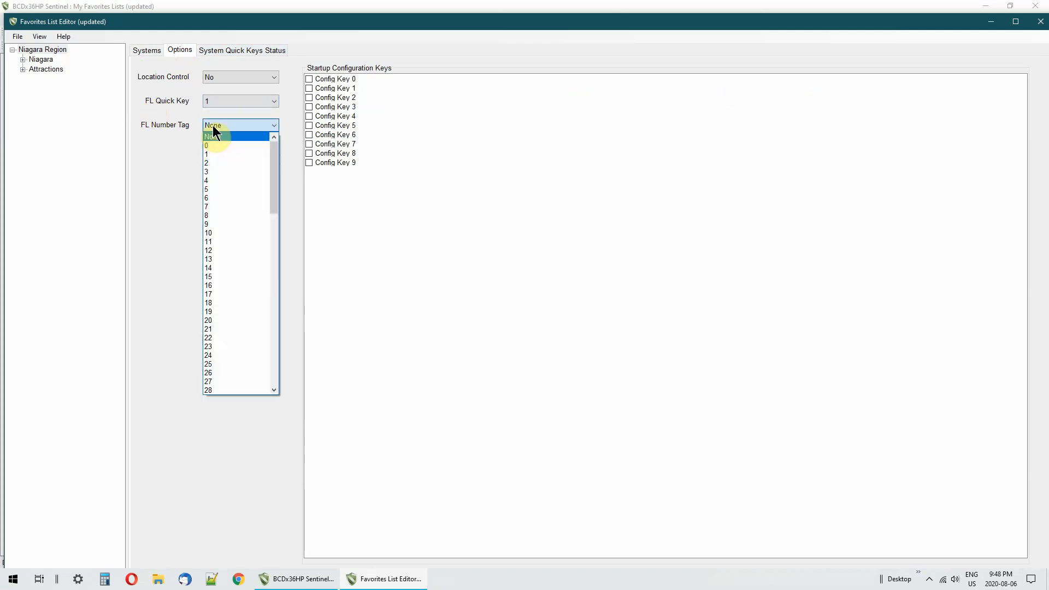
{"action": "left_click", "coordinate": [216, 154]}
{"action": "left_click", "coordinate": [215, 50]}
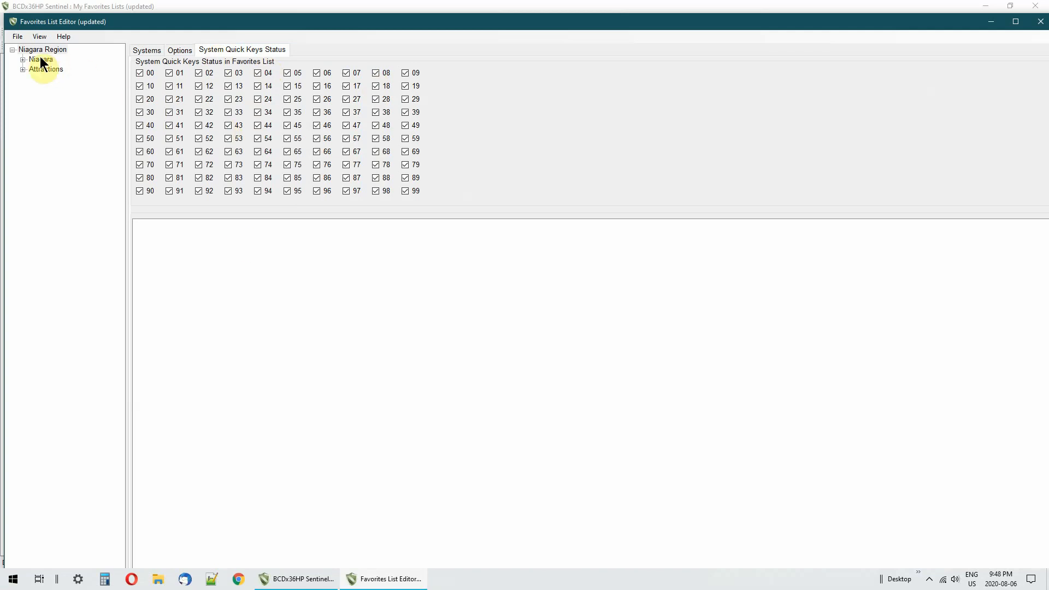
Assign quick keys in the Niagara system: Fort Erie 1, Grimsby 2, Lincoln 3 and Region wide 4
{"action": "left_click", "coordinate": [21, 59]}
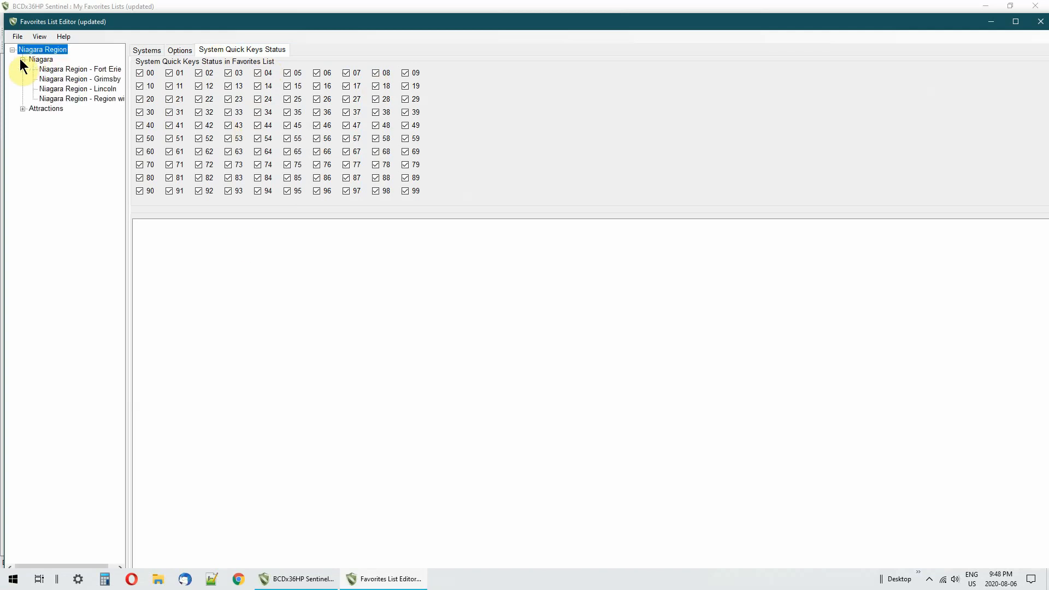
{"action": "left_click", "coordinate": [39, 59]}
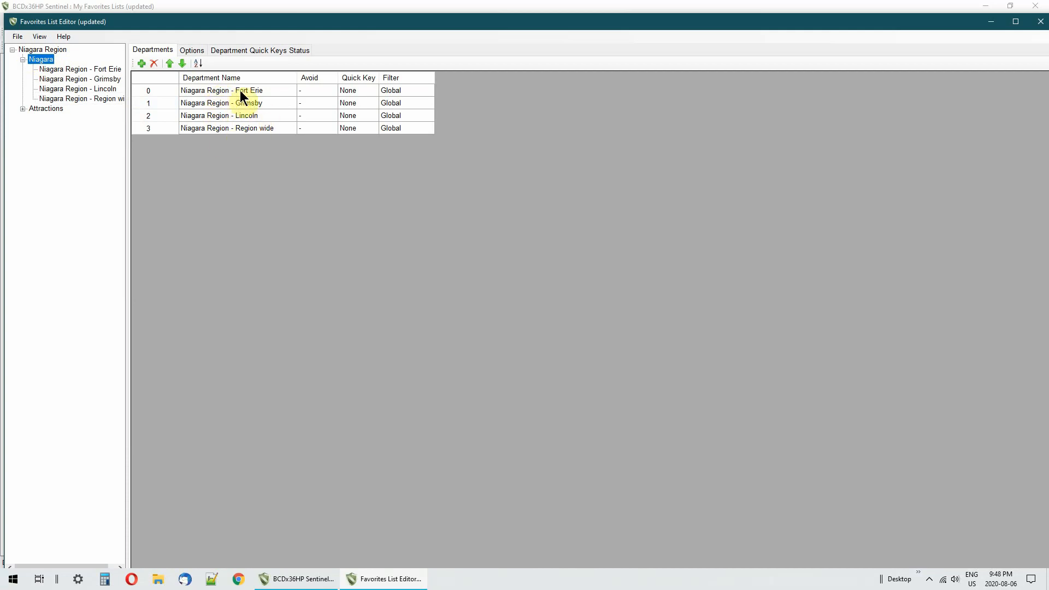
{"action": "left_click", "coordinate": [356, 91]}
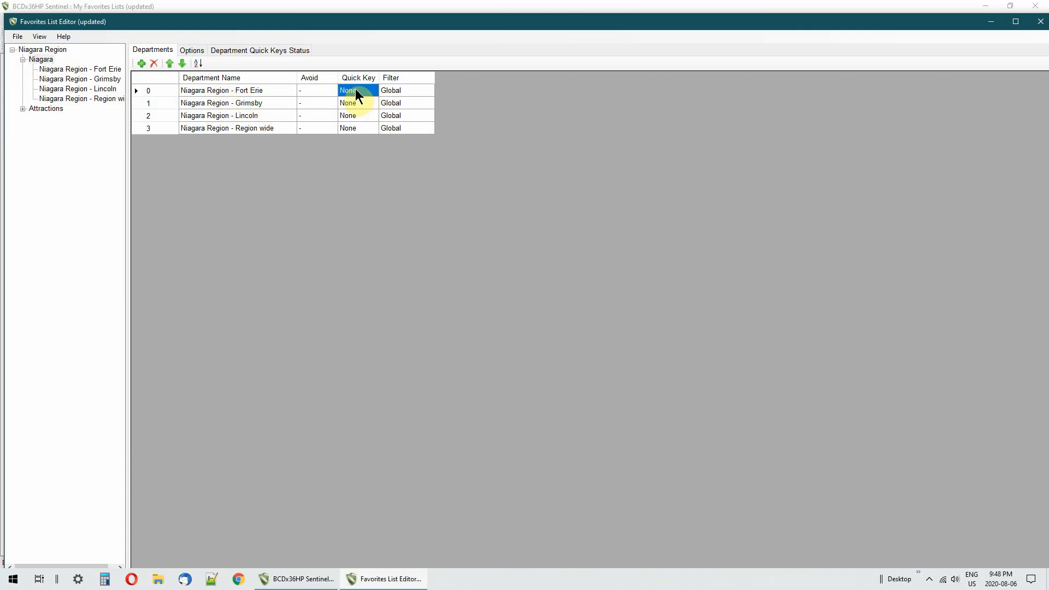
{"action": "type", "text": "1"}
{"action": "left_click", "coordinate": [355, 100]}
{"action": "type", "text": "2"}
{"action": "left_click", "coordinate": [353, 113]}
{"action": "type", "text": "3"}
{"action": "type", "text": "4"}
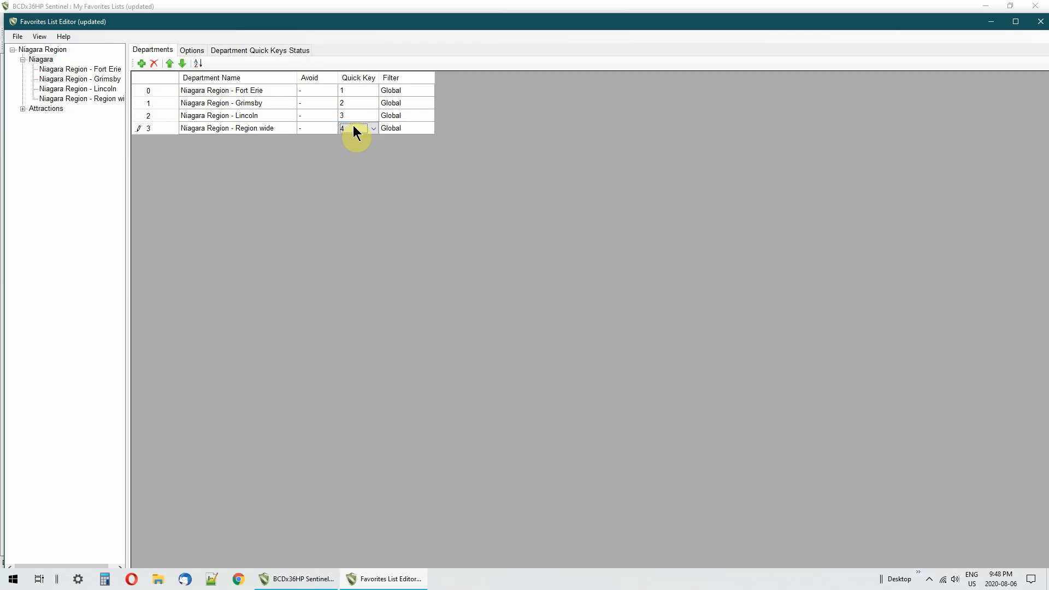
Set the filter to Off for all four departments of the Niagara system
{"action": "left_click", "coordinate": [389, 89]}
{"action": "type", "text": "o"}
{"action": "left_click", "coordinate": [389, 103]}
{"action": "type", "text": "o"}
{"action": "left_click", "coordinate": [395, 113]}
{"action": "type", "text": "o"}
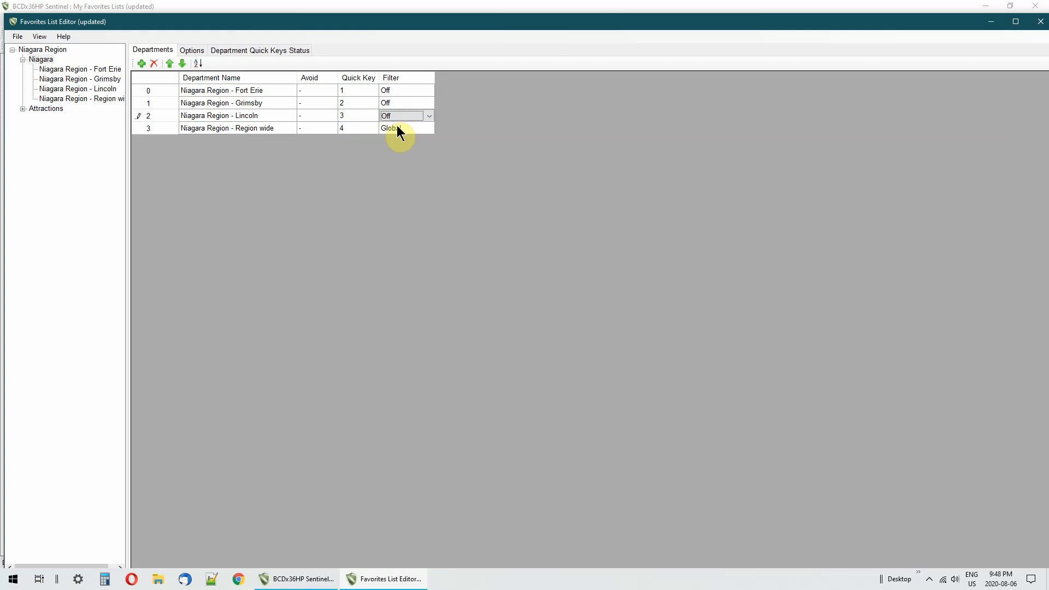
{"action": "left_click", "coordinate": [397, 128]}
{"action": "type", "text": "o"}
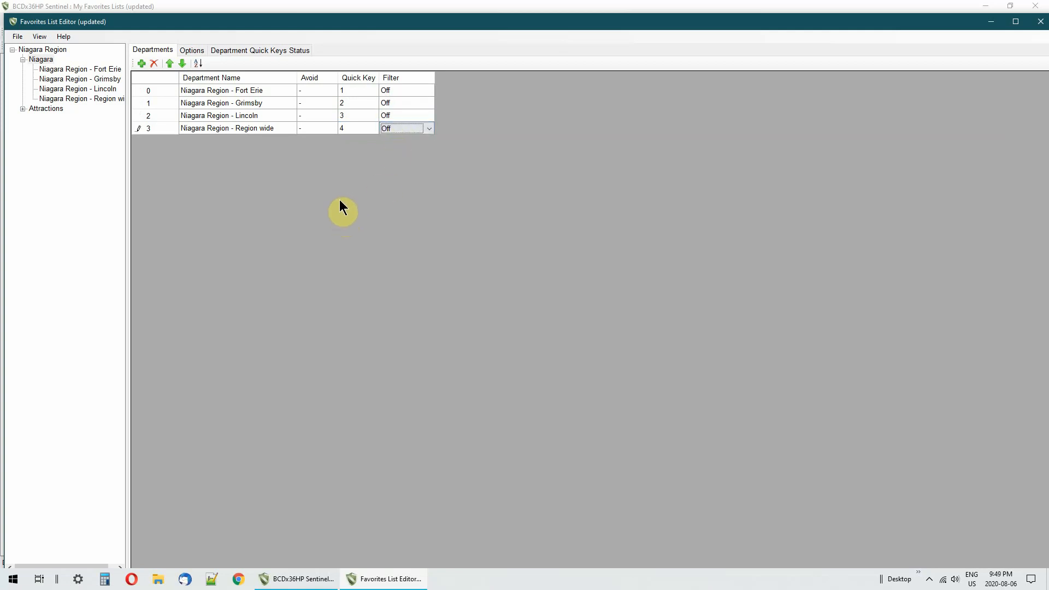
Review the Niagara system's options and department quick keys status, plus the Fort Erie department's channels, options and location
{"action": "left_click", "coordinate": [187, 48]}
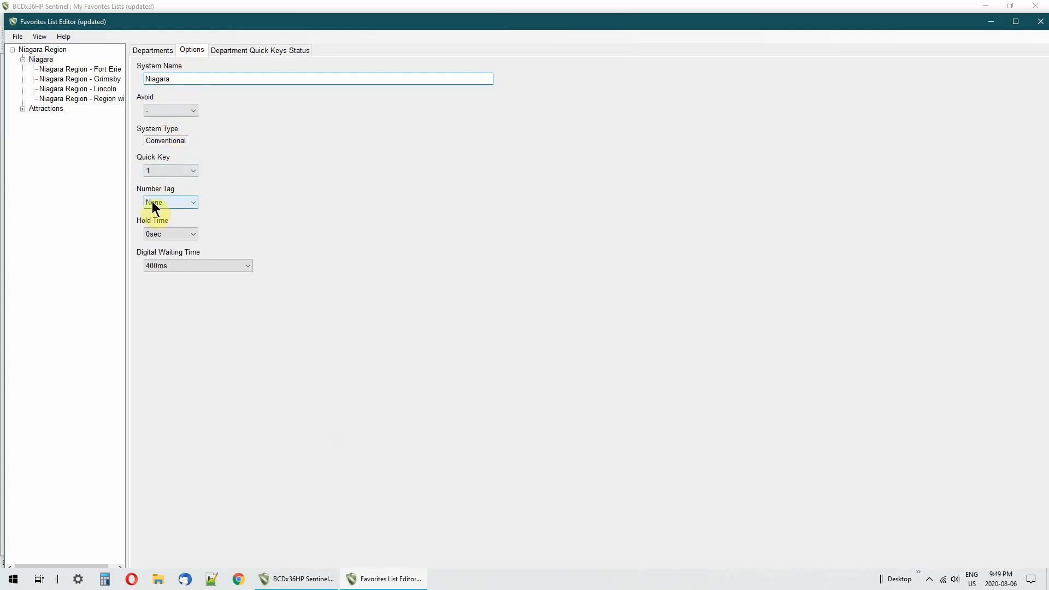
{"action": "left_click", "coordinate": [229, 50]}
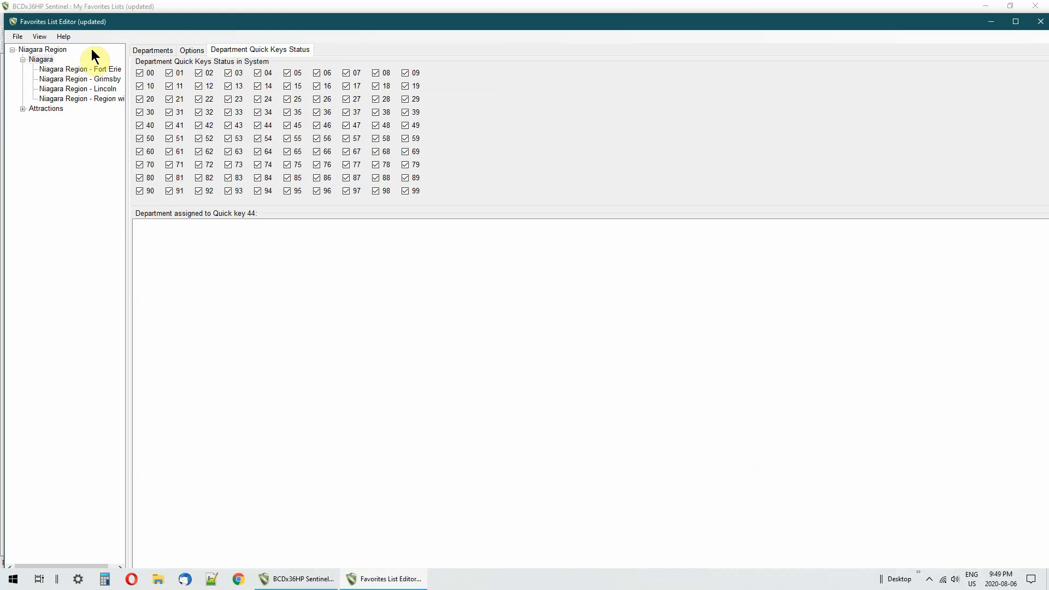
{"action": "left_click", "coordinate": [44, 69]}
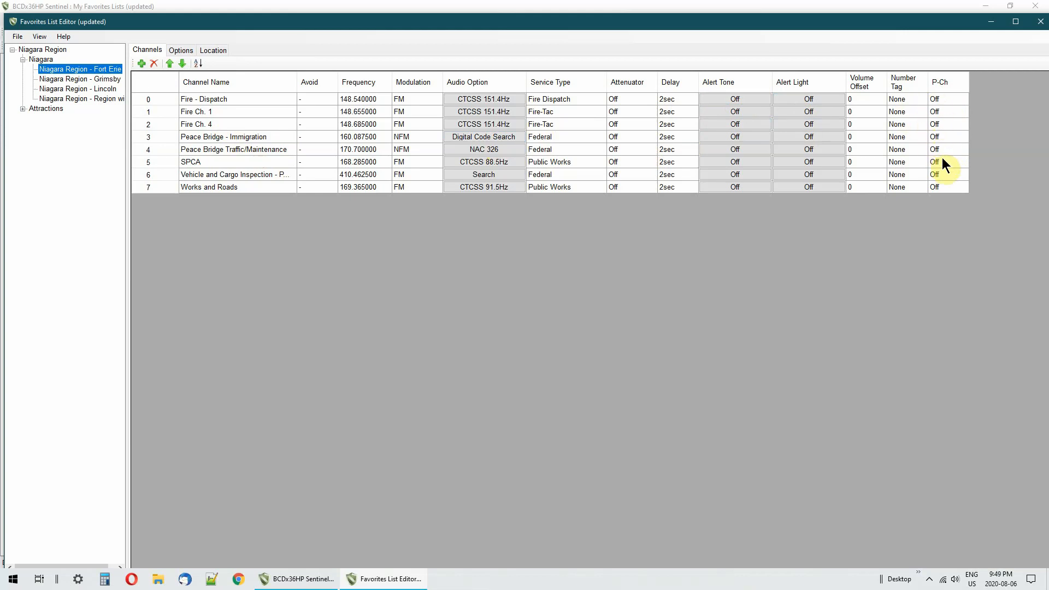
{"action": "left_click", "coordinate": [182, 49]}
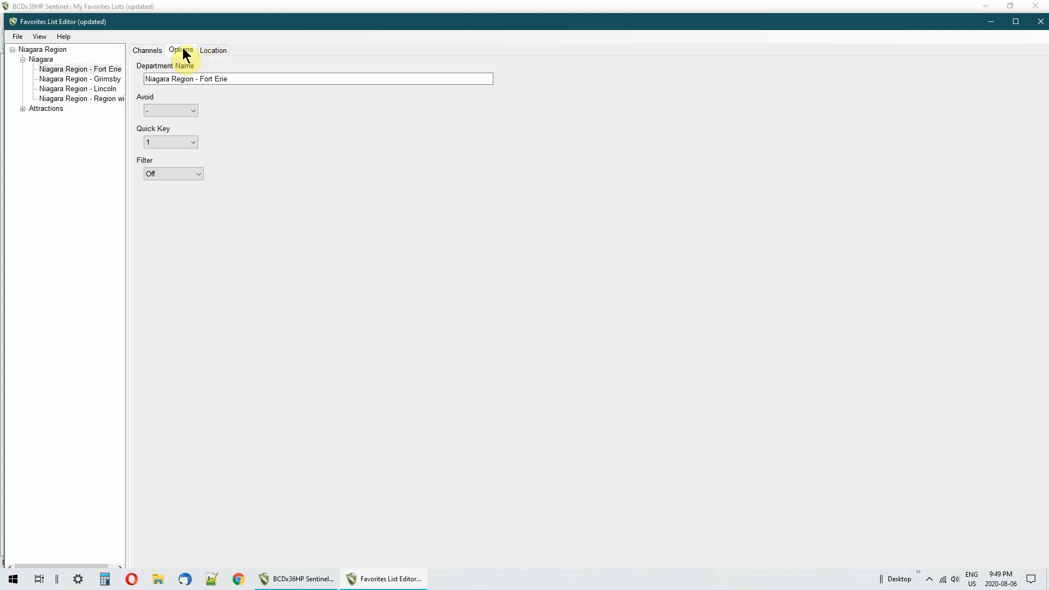
{"action": "left_click", "coordinate": [213, 50]}
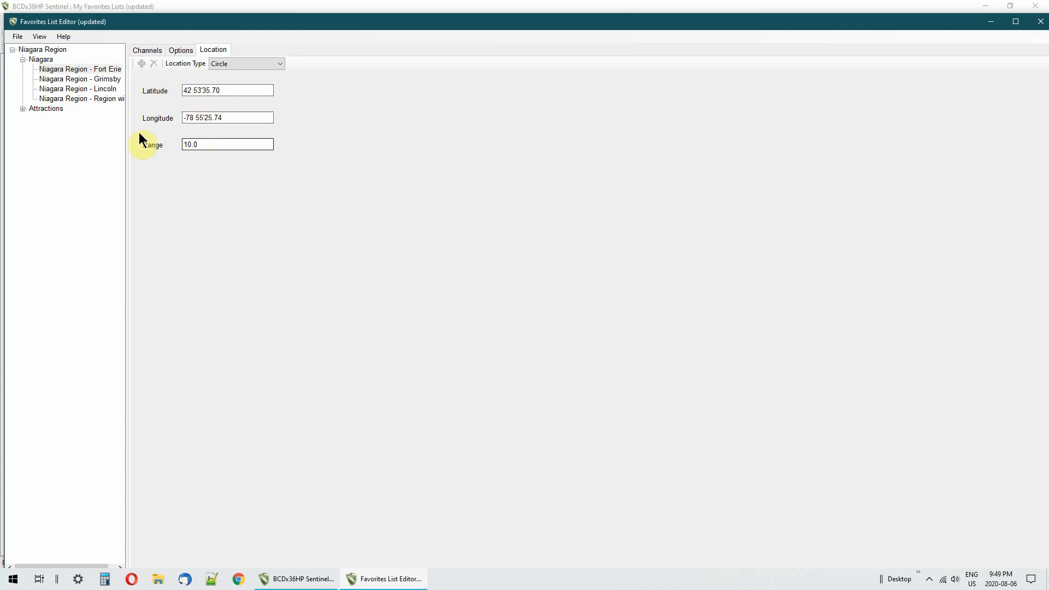
Review the Grimsby department's channels, options and location, and the channels of the Lincoln and Region wide departments
{"action": "left_click", "coordinate": [64, 79]}
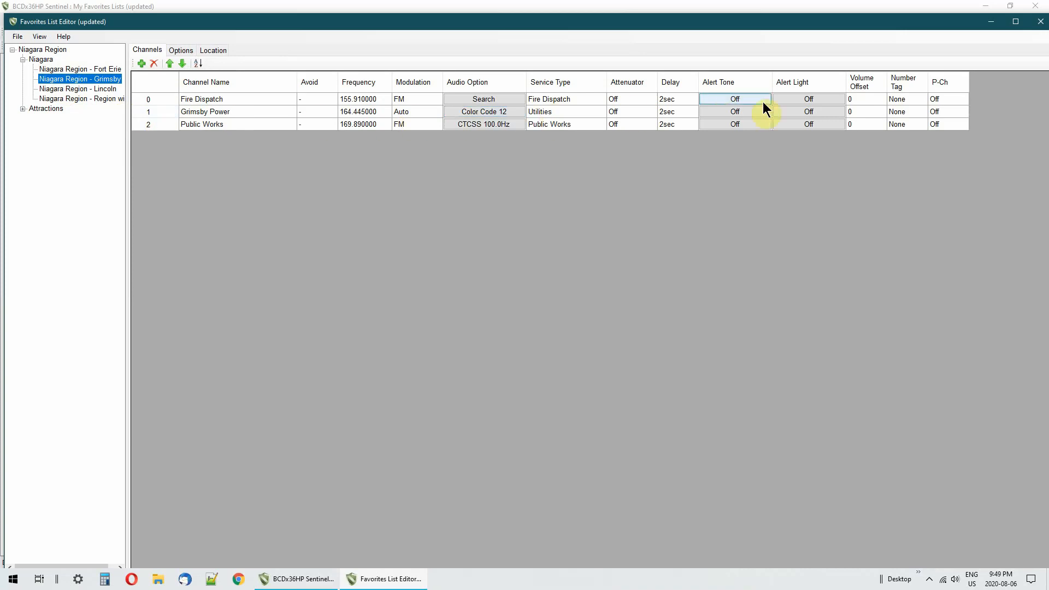
{"action": "left_click", "coordinate": [183, 50]}
{"action": "left_click", "coordinate": [213, 51]}
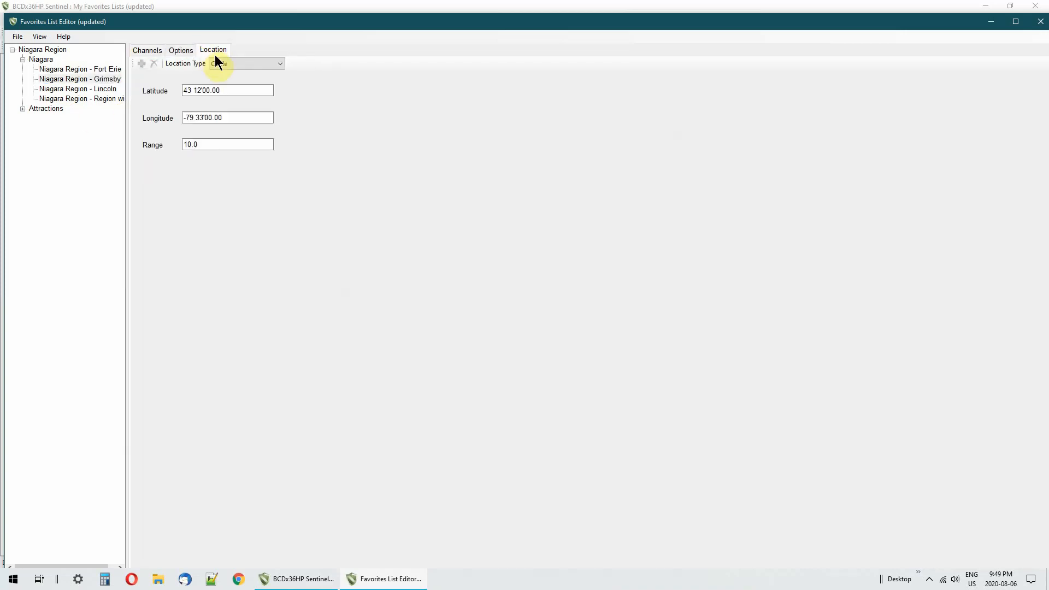
{"action": "left_click", "coordinate": [148, 49]}
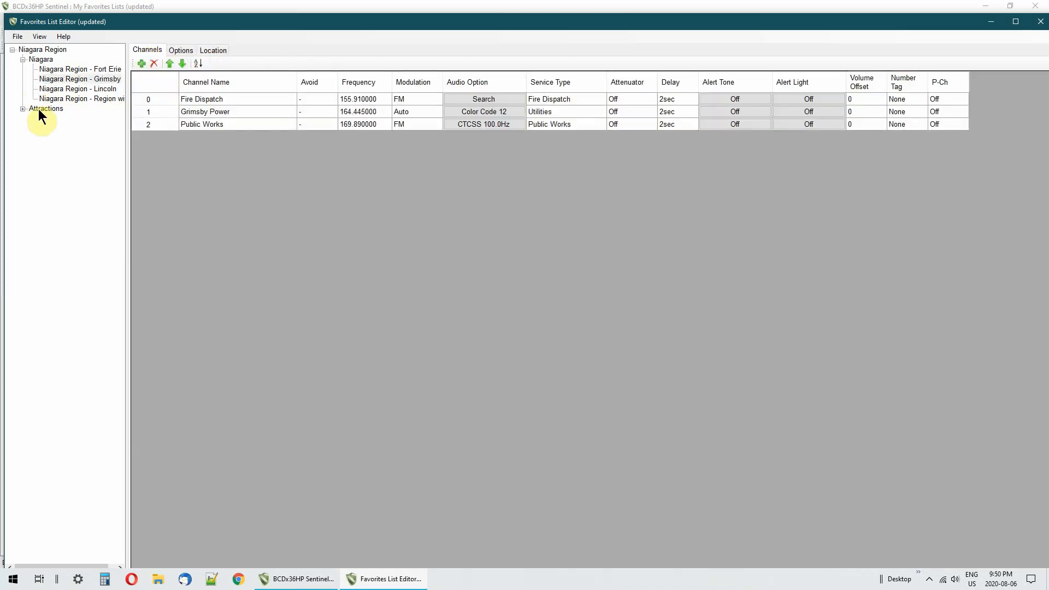
{"action": "left_click", "coordinate": [51, 86]}
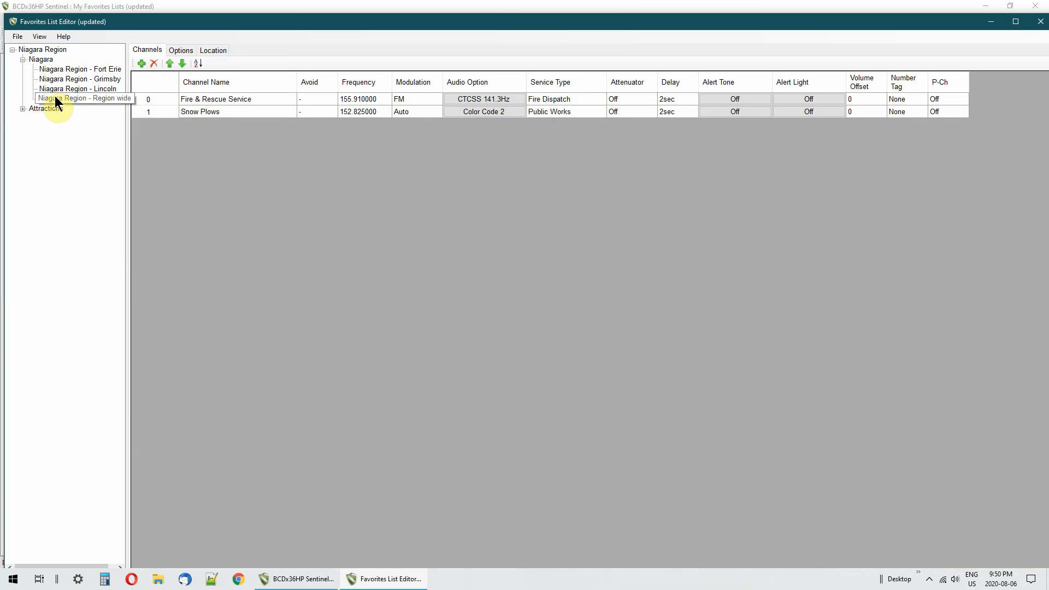
{"action": "left_click", "coordinate": [61, 99]}
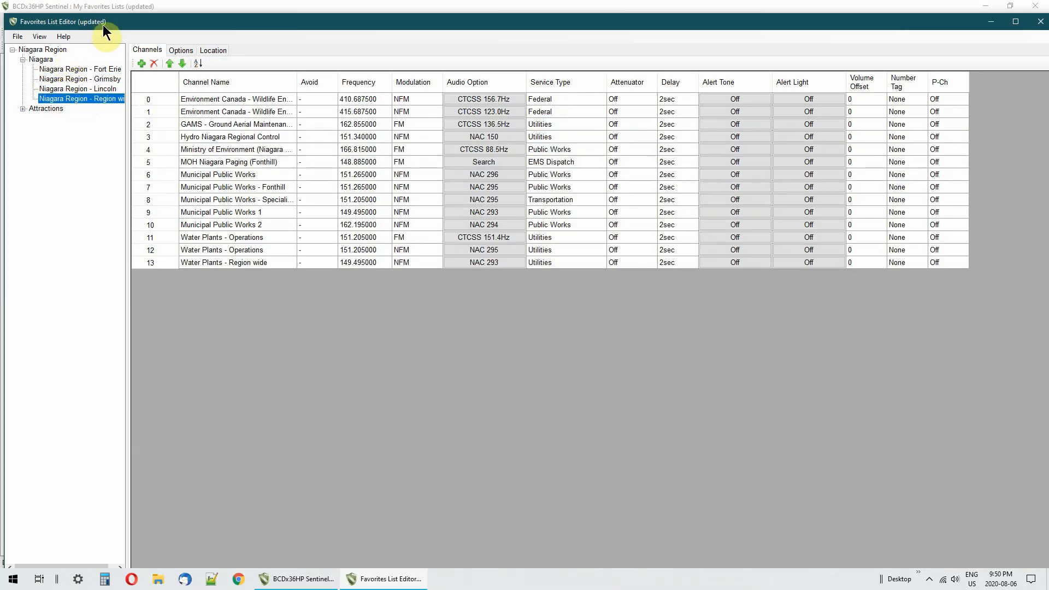
Save the edited Niagara Region favorites list and return to its systems overview
{"action": "left_click", "coordinate": [17, 36]}
{"action": "left_click", "coordinate": [21, 52]}
{"action": "left_click", "coordinate": [12, 50]}
{"action": "left_click", "coordinate": [30, 50]}
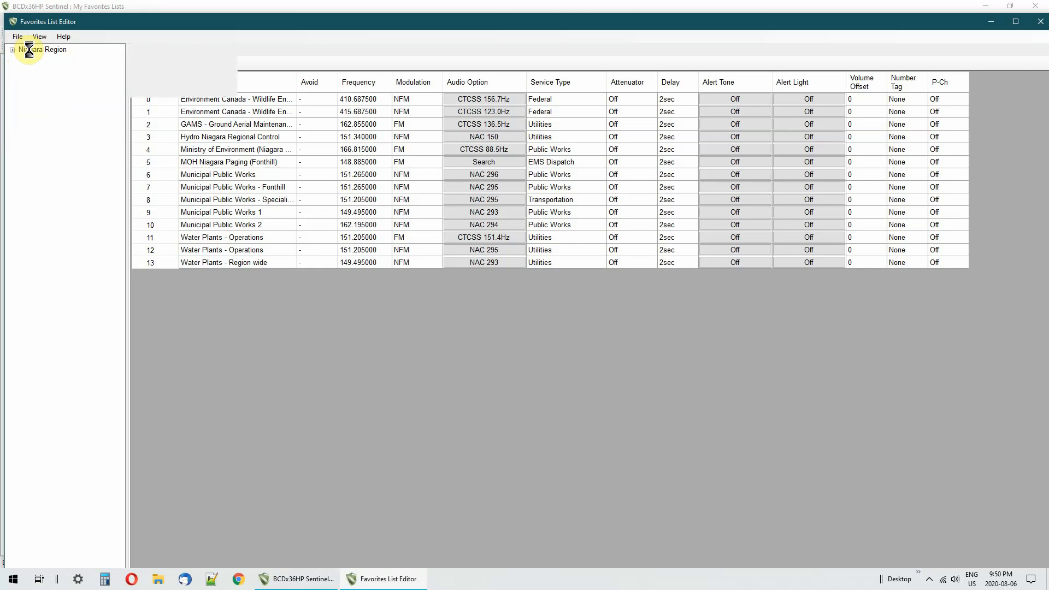
{"action": "left_click", "coordinate": [12, 50]}
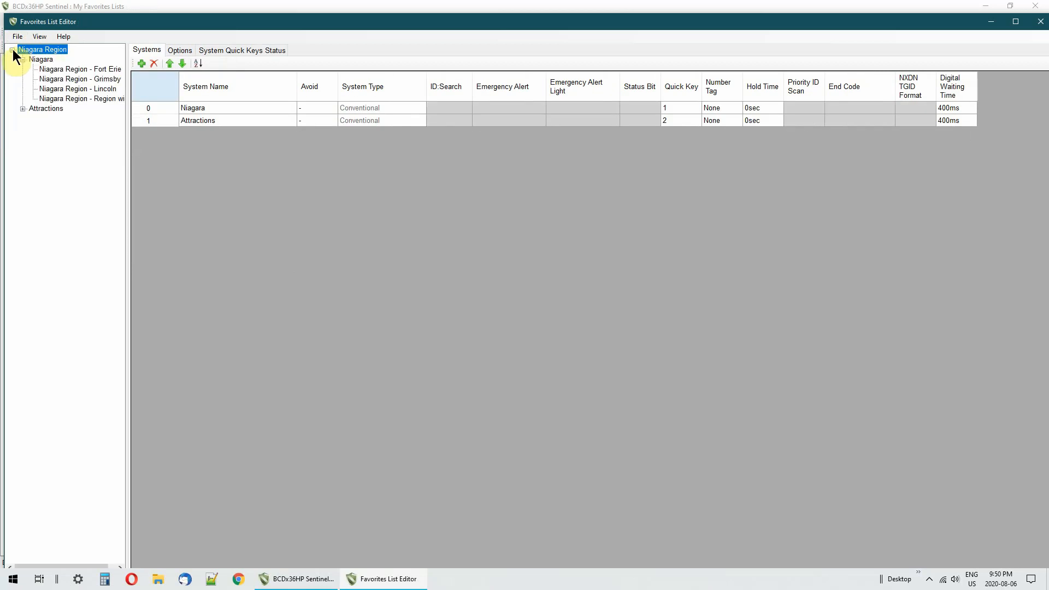
Assign quick keys 1 to 5 to the Attractions departments, from Fort Erie through Thorold in list order
{"action": "left_click", "coordinate": [21, 109]}
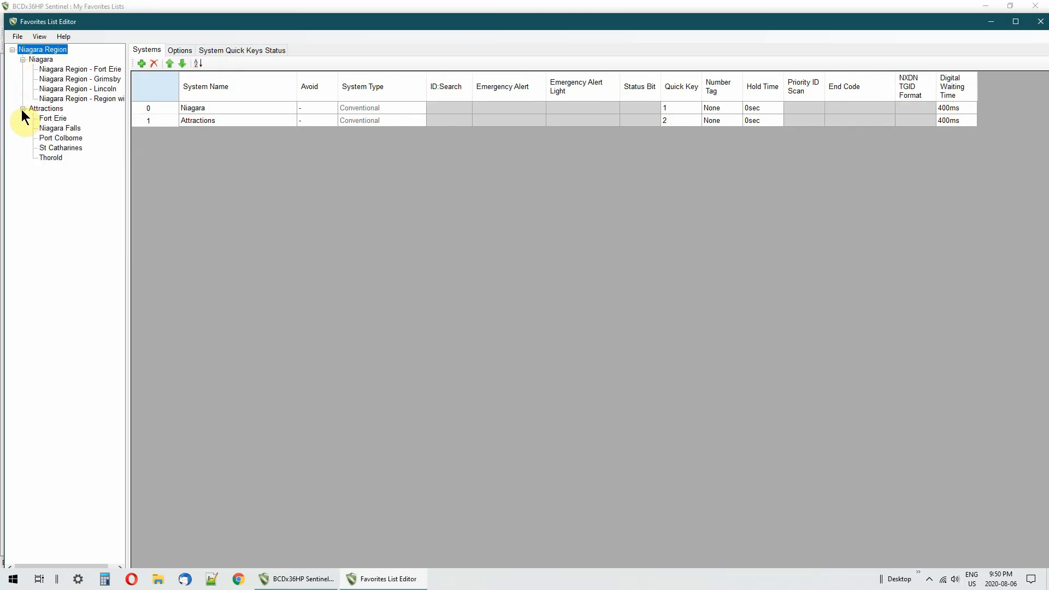
{"action": "left_click", "coordinate": [44, 107]}
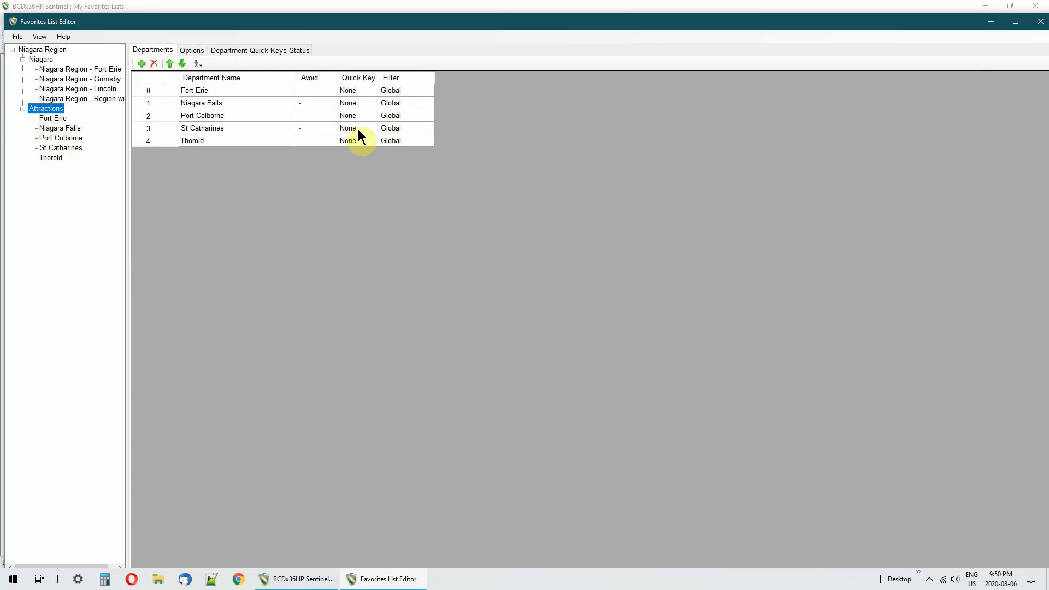
{"action": "left_click", "coordinate": [349, 91]}
{"action": "type", "text": "1"}
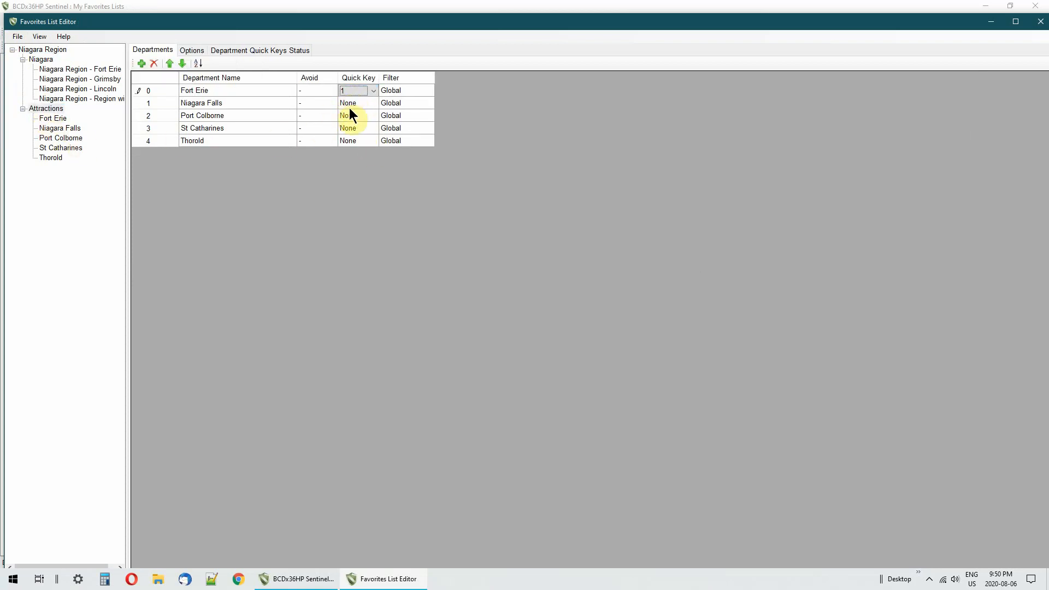
{"action": "left_click", "coordinate": [349, 107]}
{"action": "type", "text": "2"}
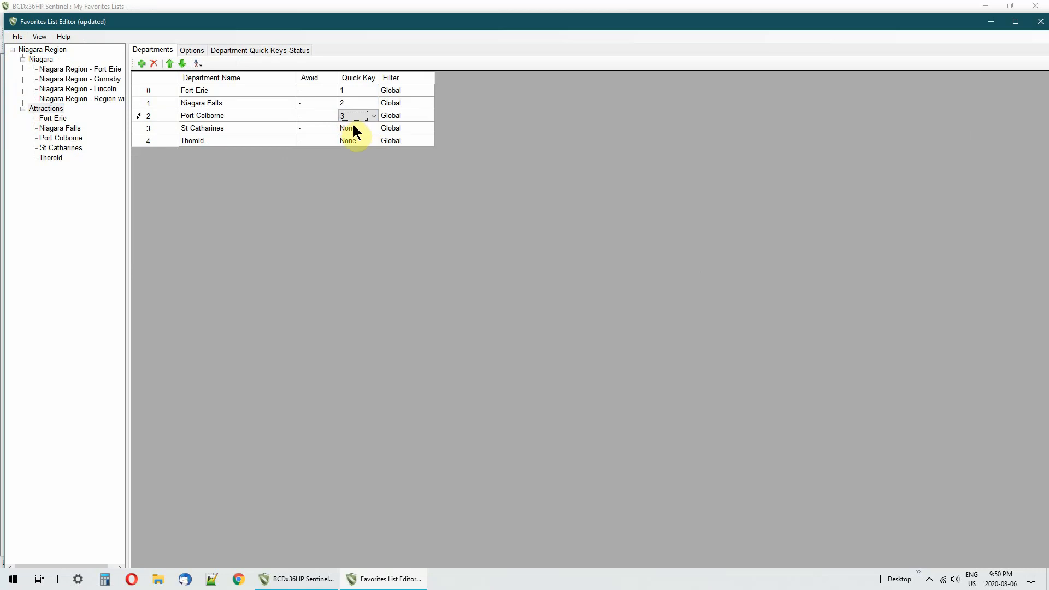
{"action": "type", "text": "4"}
{"action": "left_click", "coordinate": [351, 141]}
{"action": "type", "text": "5"}
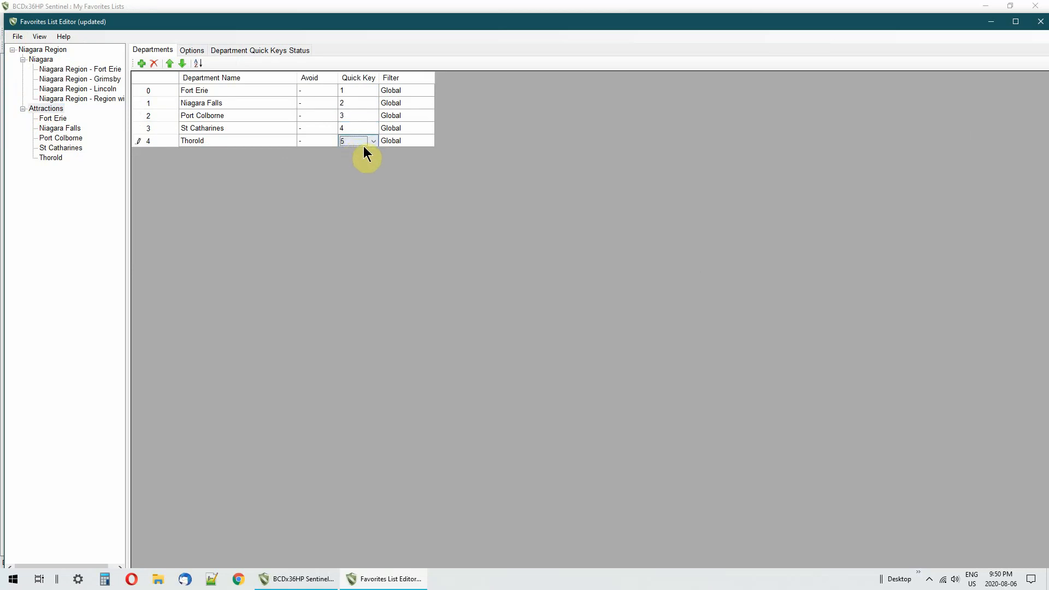
Set the filter to Off for all five departments of the Attractions system
{"action": "left_click", "coordinate": [392, 92]}
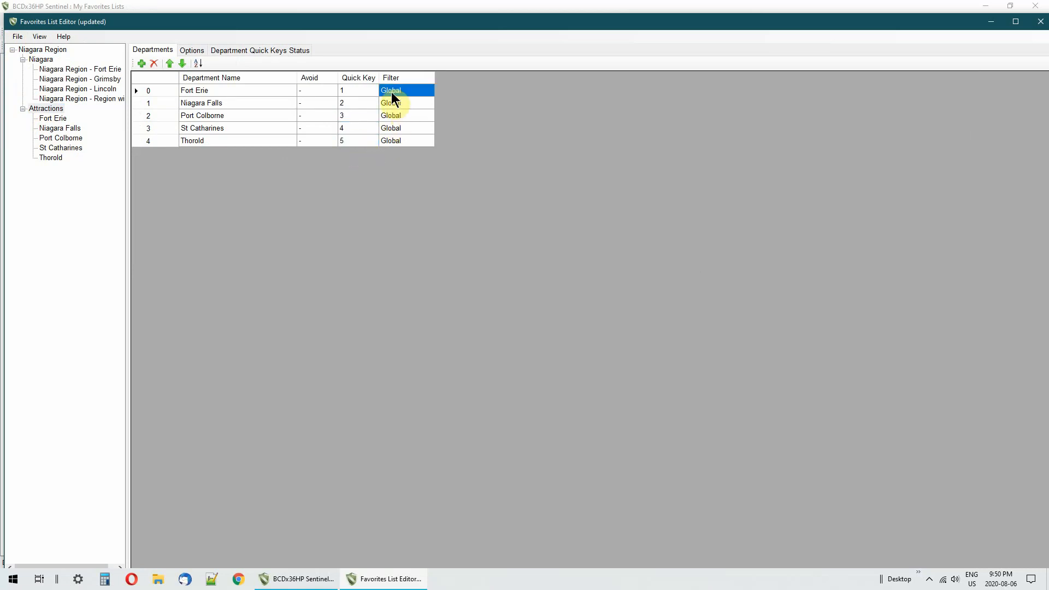
{"action": "type", "text": "o"}
{"action": "left_click", "coordinate": [392, 104]}
{"action": "type", "text": "o"}
{"action": "left_click", "coordinate": [392, 114]}
{"action": "type", "text": "o"}
{"action": "left_click", "coordinate": [392, 128]}
{"action": "type", "text": "o"}
{"action": "left_click", "coordinate": [389, 141]}
{"action": "type", "text": "o"}
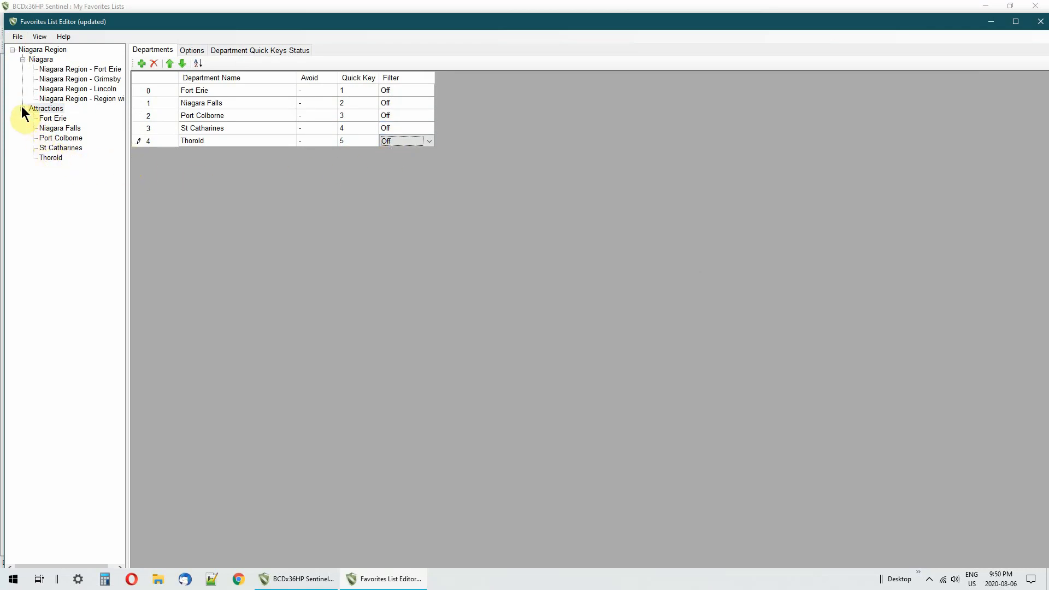
Save the Niagara Region favorites list and close its editor
{"action": "left_click", "coordinate": [18, 36]}
{"action": "left_click", "coordinate": [28, 50]}
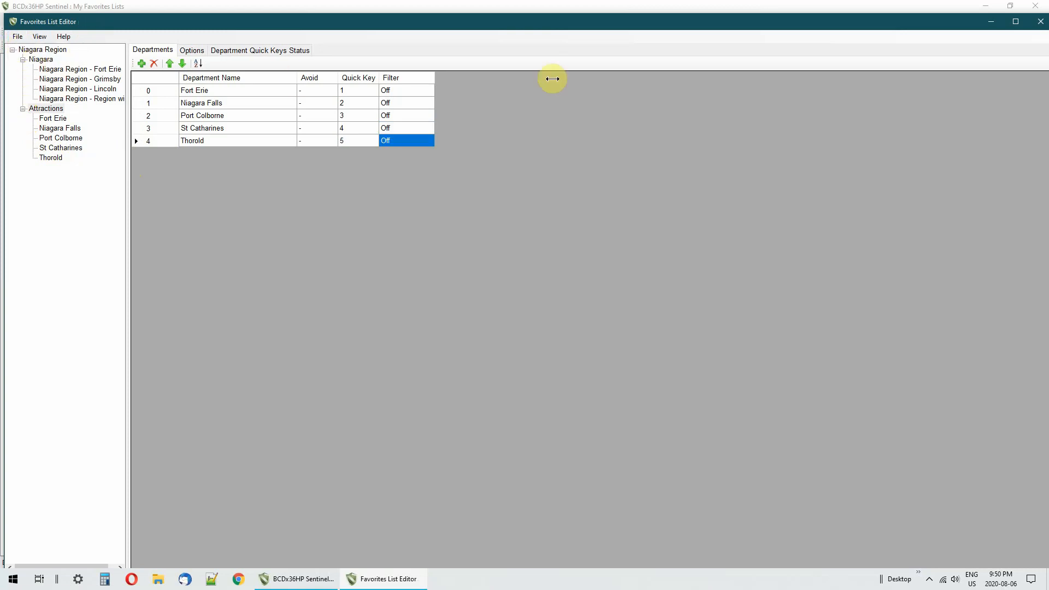
{"action": "left_click", "coordinate": [1040, 22]}
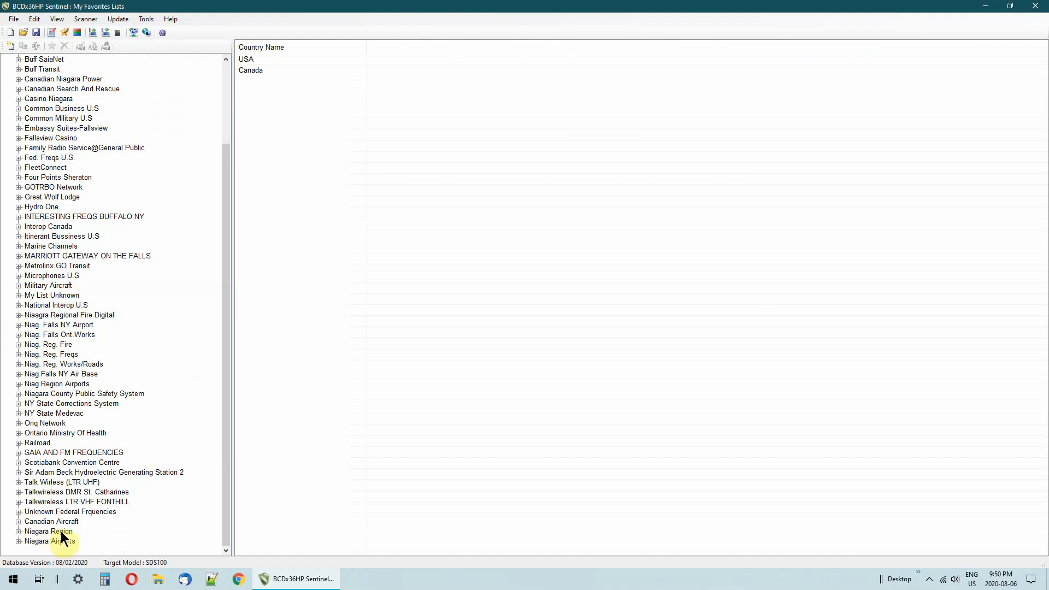
Open the Niagara Airports favorites list for editing and set the Niagara Region Airports system's quick key to 1
{"action": "left_click", "coordinate": [31, 542]}
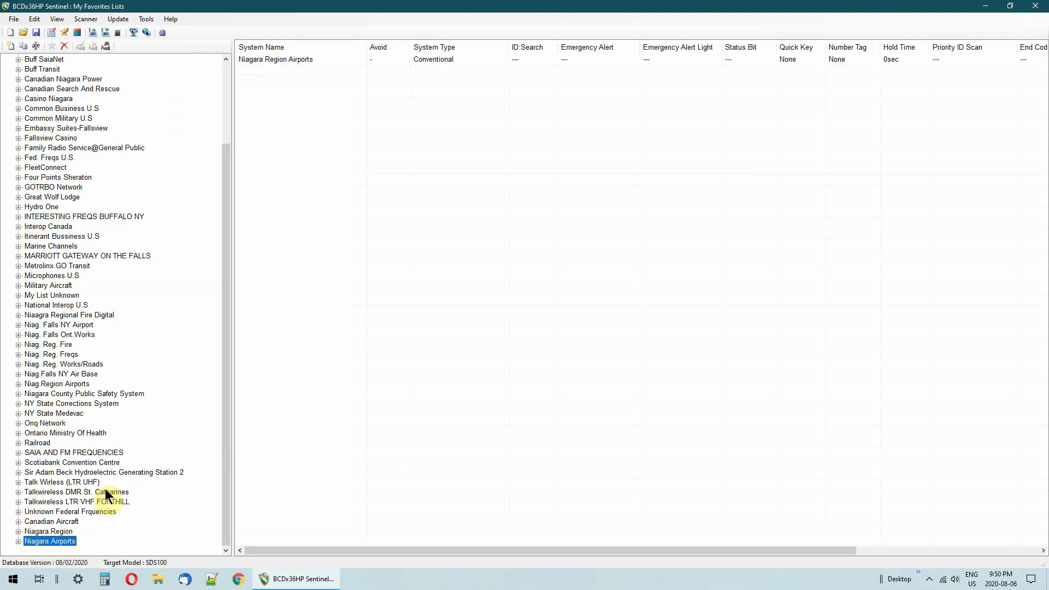
{"action": "left_click", "coordinate": [63, 31]}
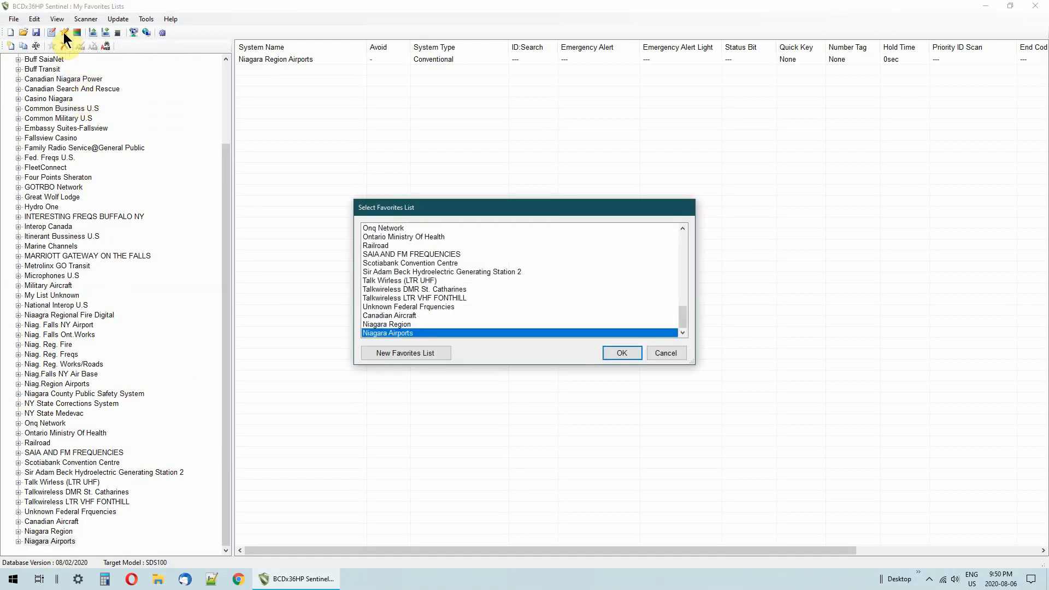
{"action": "left_click", "coordinate": [621, 353]}
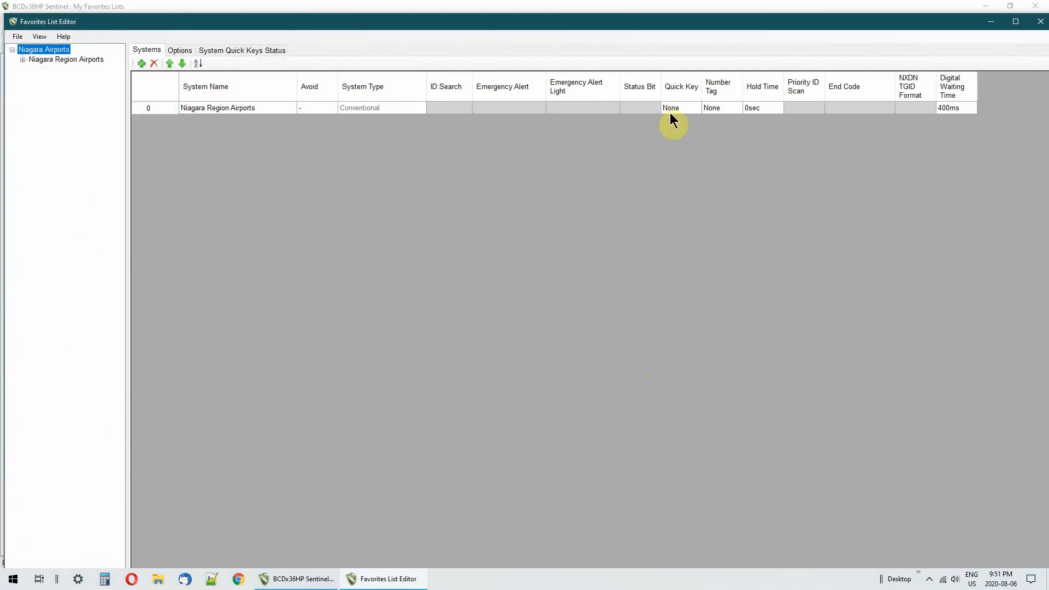
{"action": "left_click", "coordinate": [670, 110]}
{"action": "type", "text": "1"}
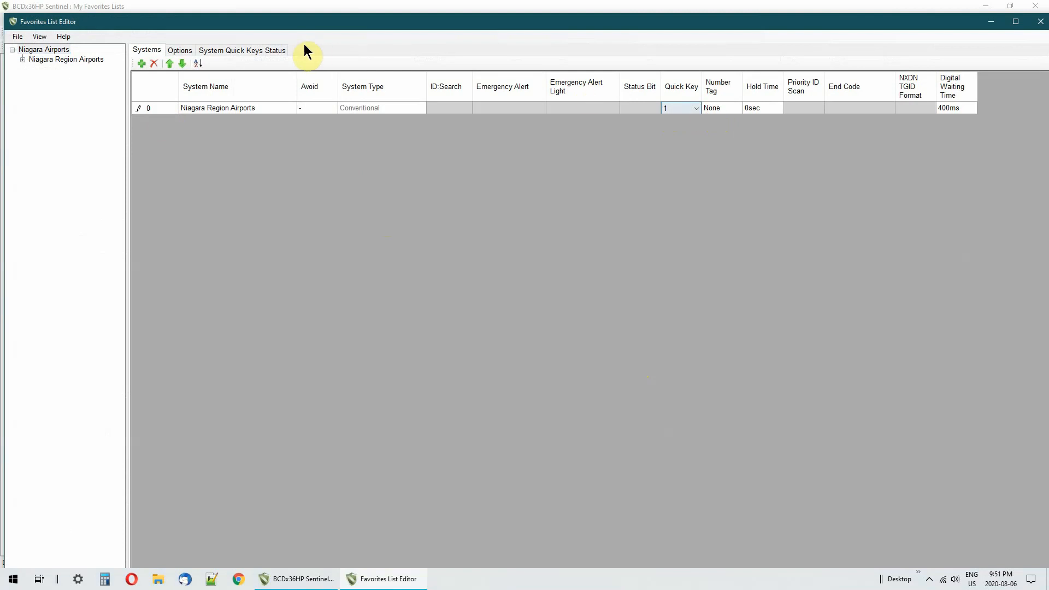
Set the Niagara Airports list's FL Quick Key to 2 and assign its FL Number Tag
{"action": "left_click", "coordinate": [181, 51]}
{"action": "left_click", "coordinate": [217, 101]}
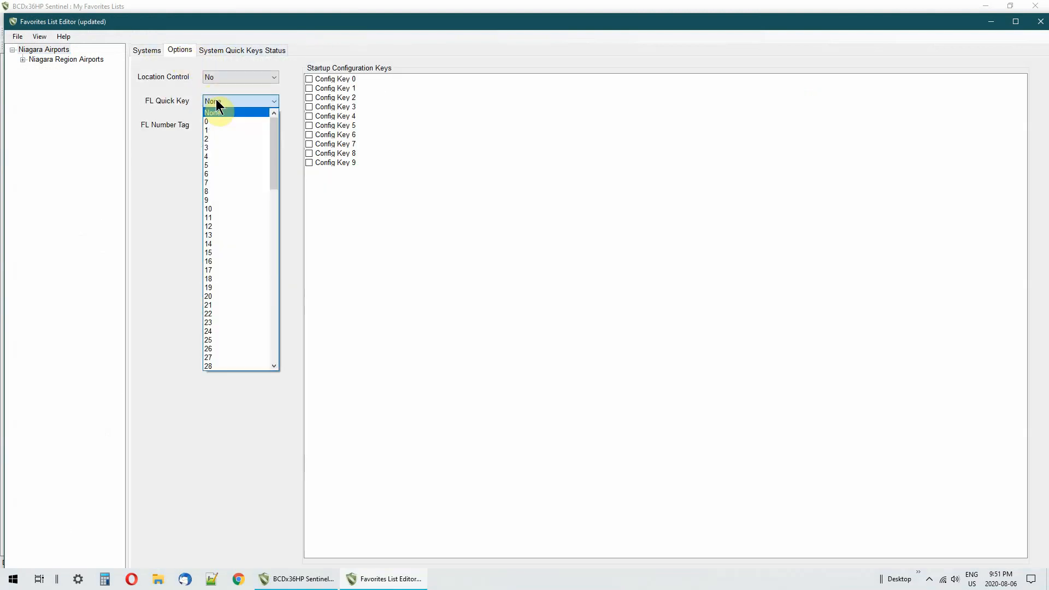
{"action": "left_click", "coordinate": [208, 138]}
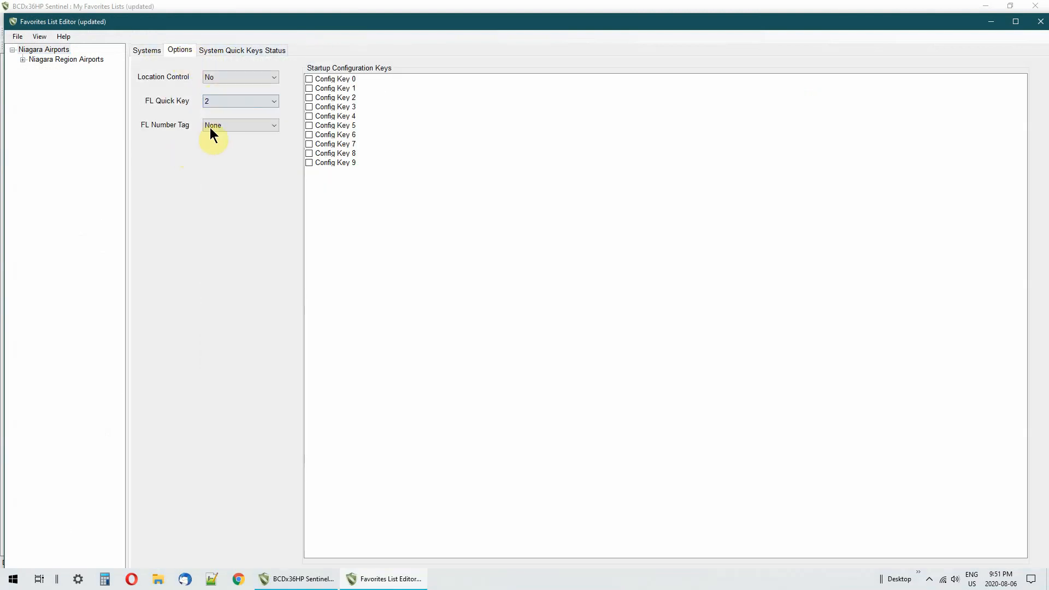
{"action": "left_click", "coordinate": [227, 123]}
{"action": "left_click", "coordinate": [208, 162]}
Widen the department name column of Niagara Region Airports and shorten the first department's name to General Aviation - Fort Erie
{"action": "left_click", "coordinate": [31, 60]}
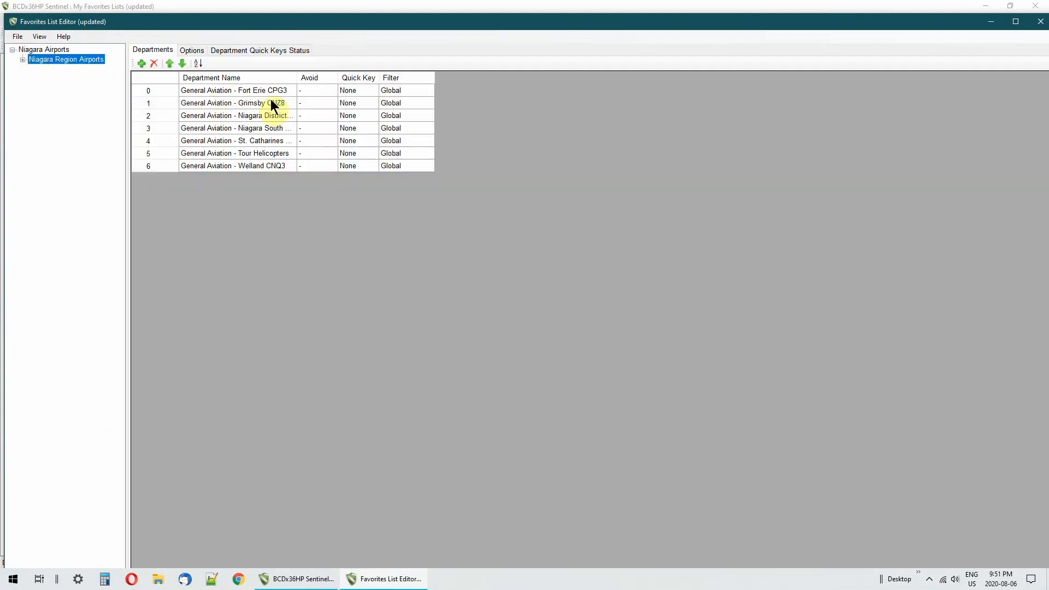
{"action": "left_click_drag", "start_coordinate": [295, 80], "coordinate": [375, 80]}
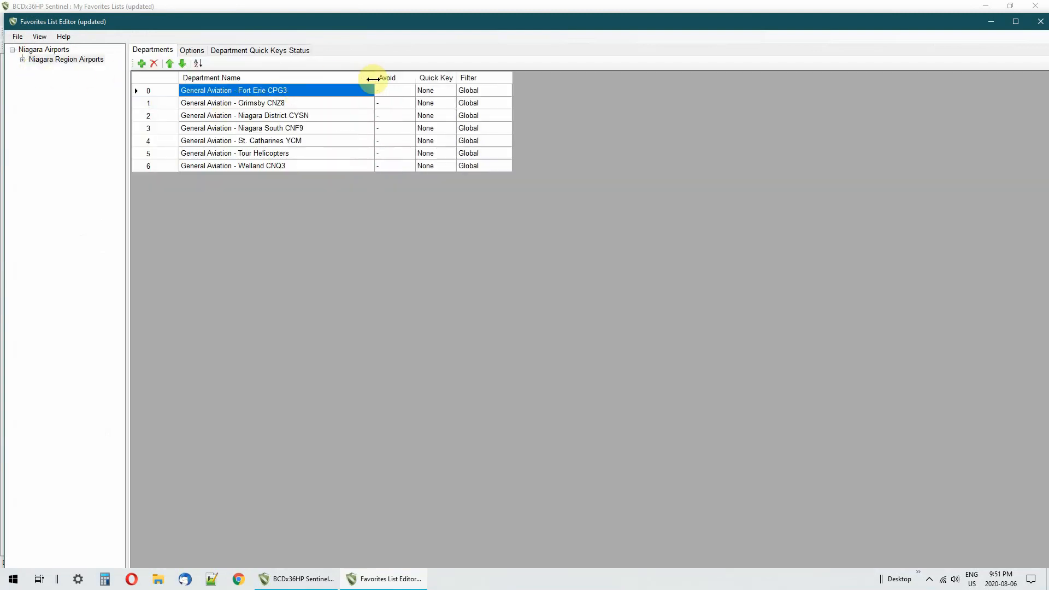
{"action": "left_click", "coordinate": [300, 88]}
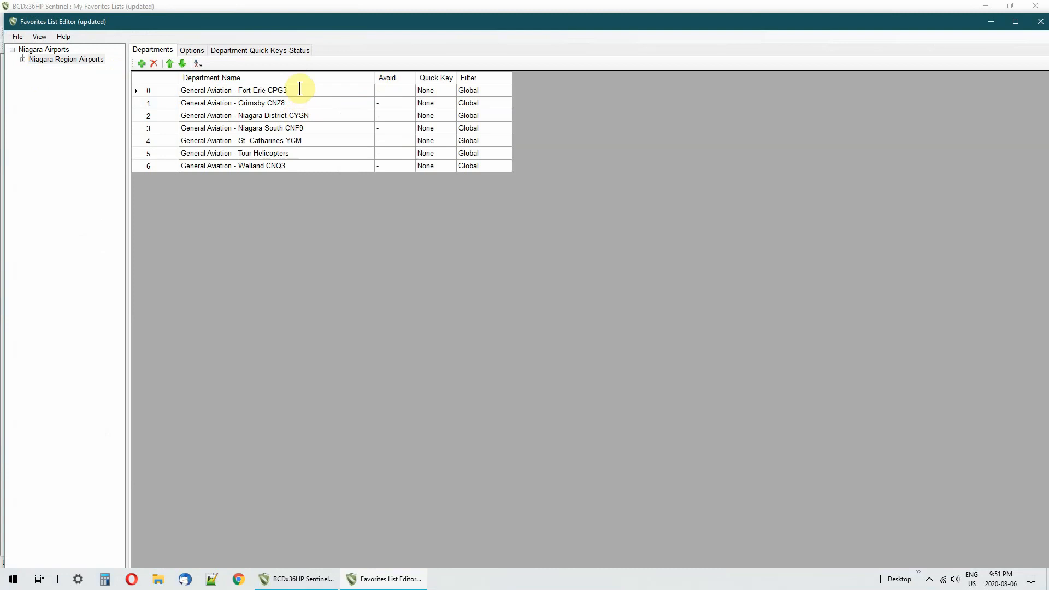
{"action": "key", "text": "BackSpace"}
{"action": "key", "text": "BackSpace"}
{"action": "key", "text": "BackSpace"}
{"action": "key", "text": "BackSpace"}
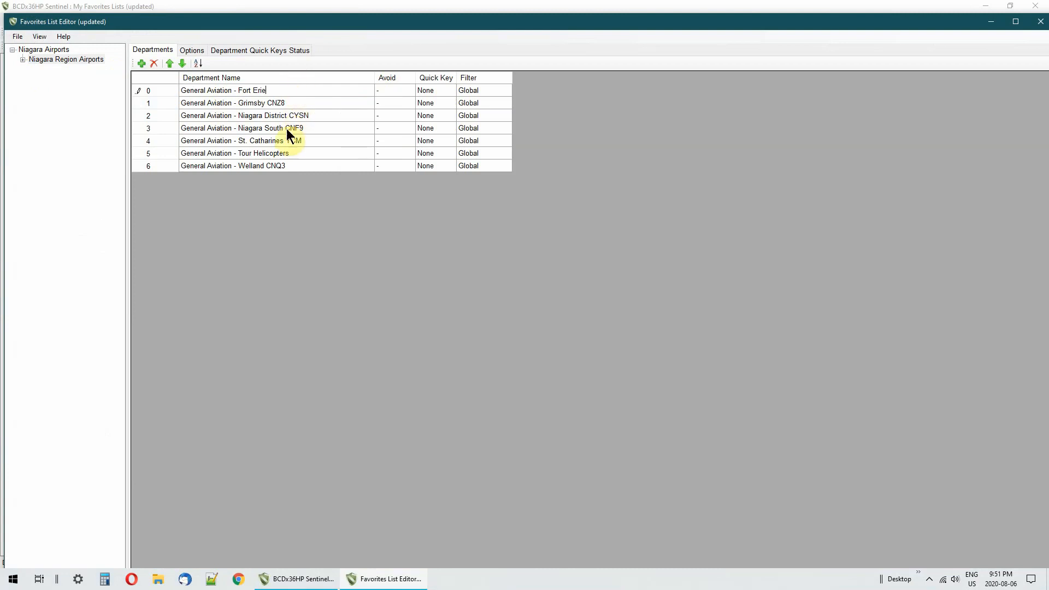
Set the filter of the General Aviation - Fort Erie department to Off
{"action": "left_click", "coordinate": [478, 89]}
{"action": "left_click", "coordinate": [478, 89]}
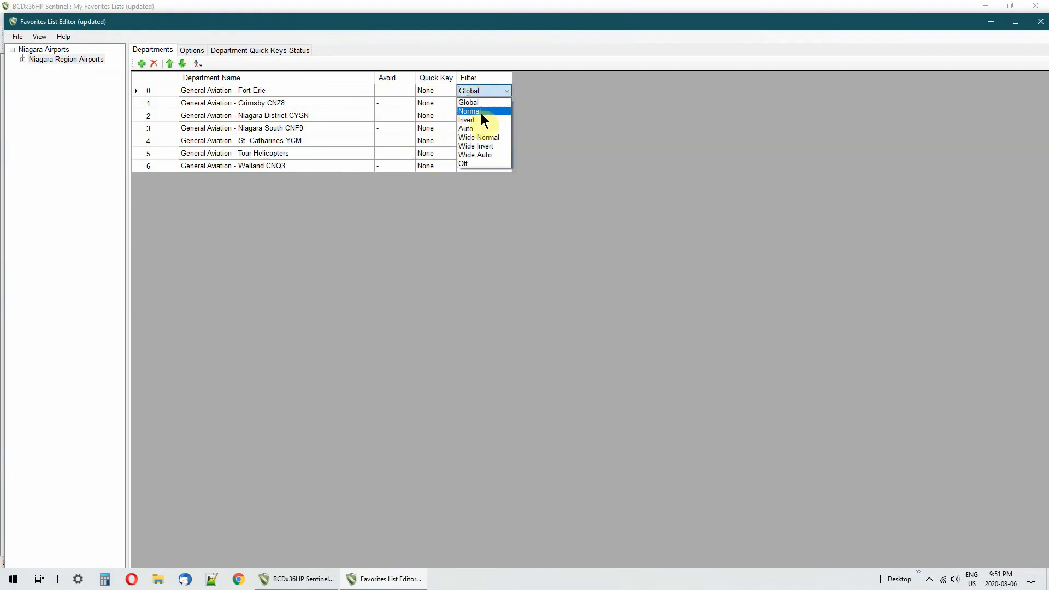
{"action": "left_click", "coordinate": [477, 163]}
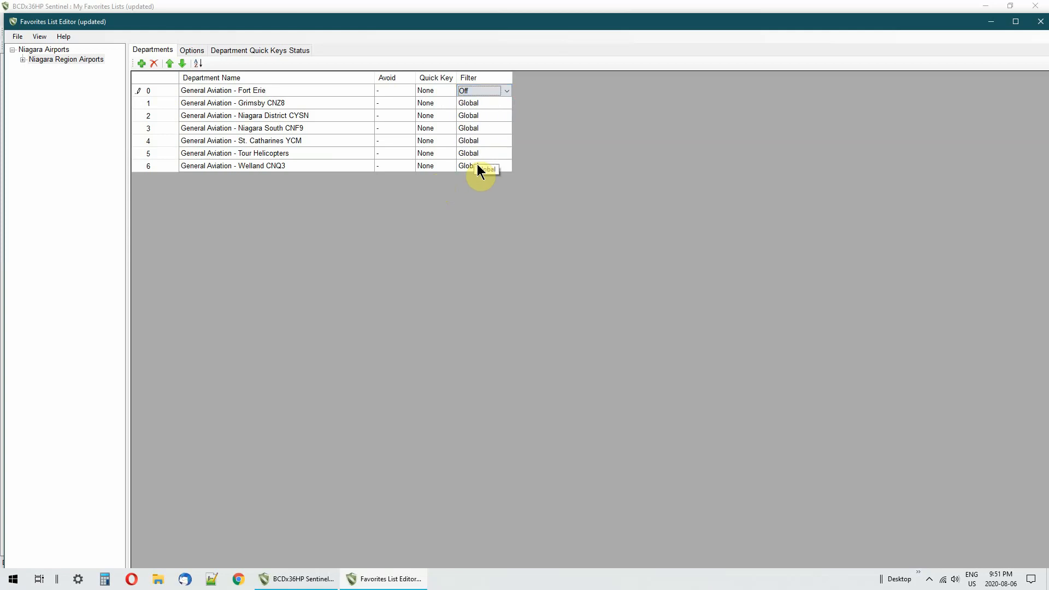
Review the Niagara Region Airports system's options and department quick keys status, plus the channels of the departments from Fort Erie through St. Catharines
{"action": "left_click", "coordinate": [189, 52]}
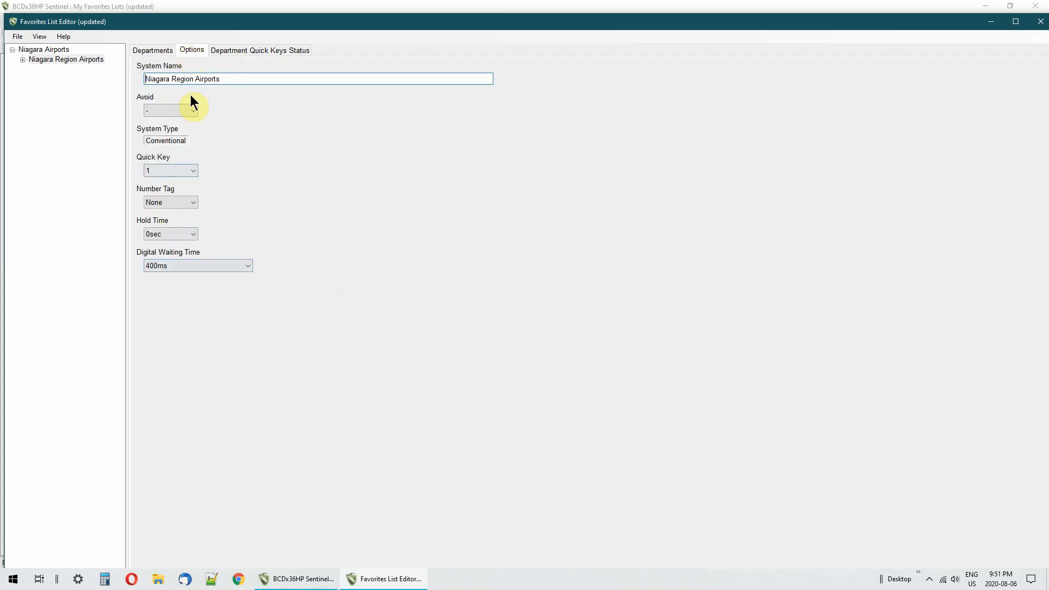
{"action": "left_click", "coordinate": [237, 50]}
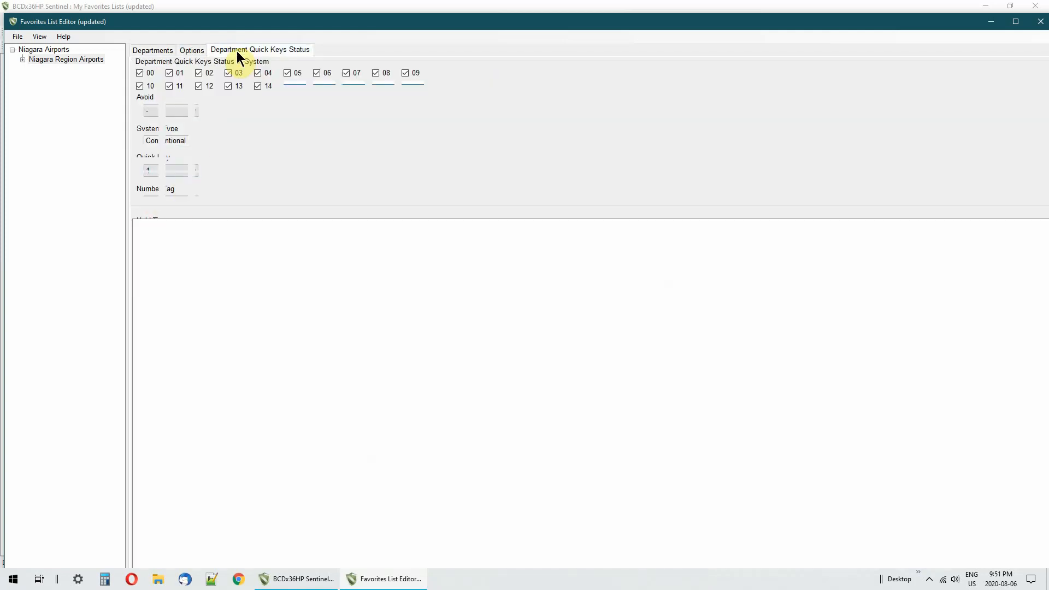
{"action": "left_click", "coordinate": [22, 59]}
{"action": "left_click", "coordinate": [70, 69]}
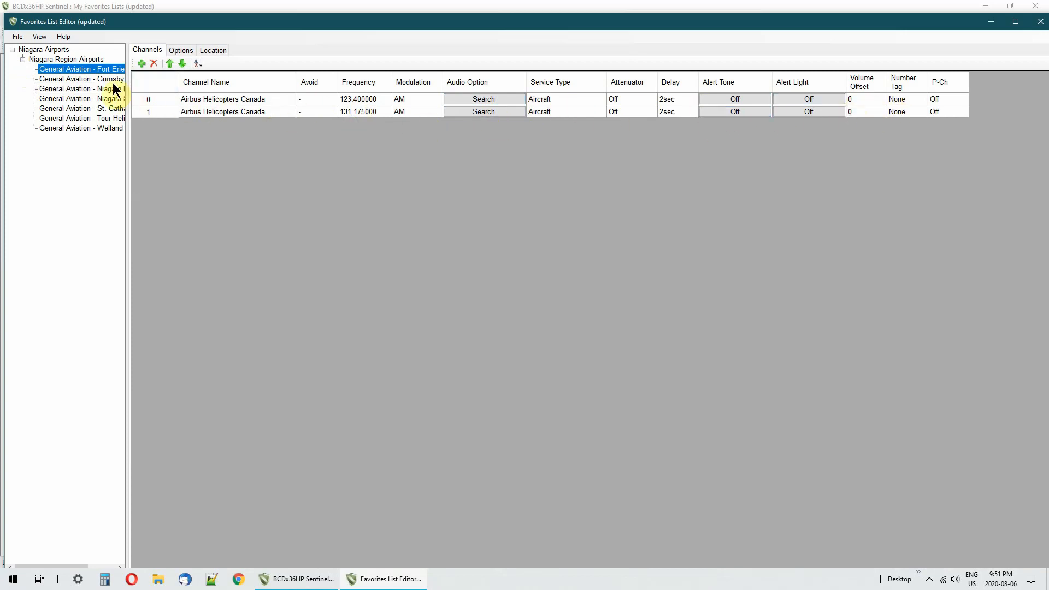
{"action": "left_click", "coordinate": [97, 81]}
{"action": "left_click", "coordinate": [94, 88]}
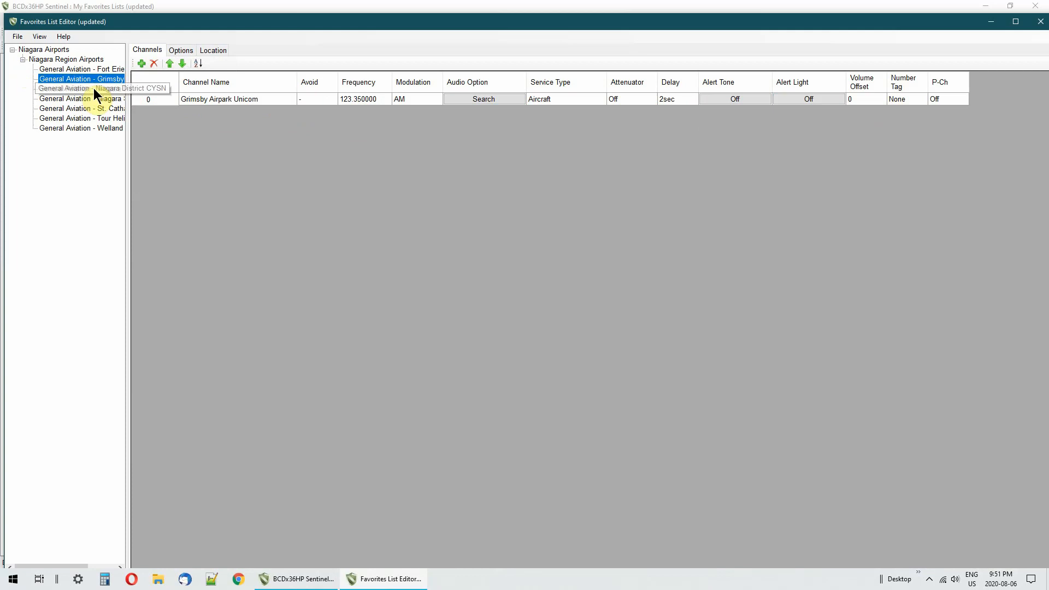
{"action": "left_click_drag", "start_coordinate": [126, 49], "coordinate": [245, 48]}
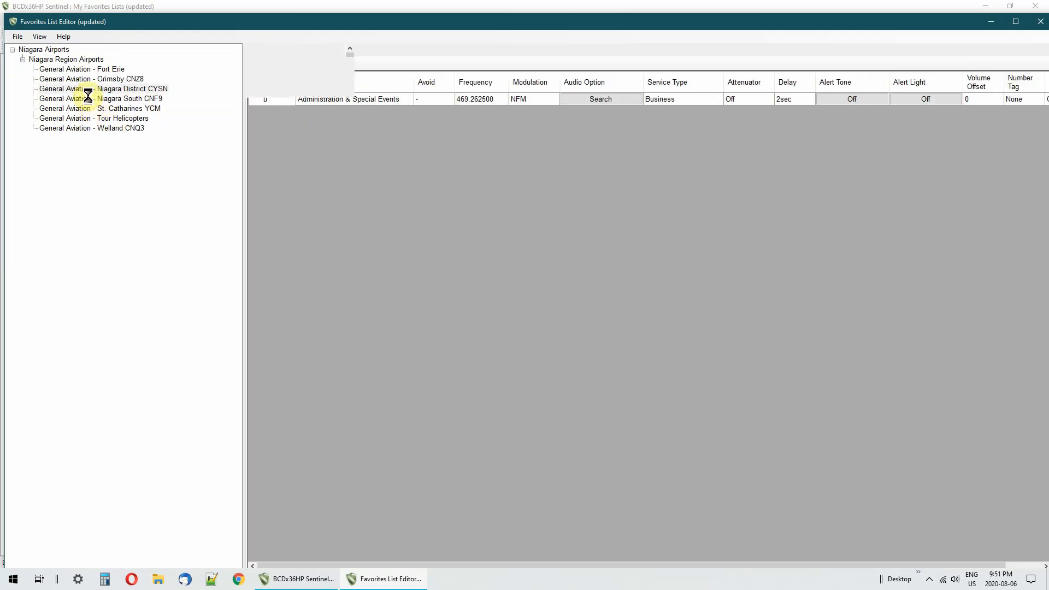
{"action": "left_click", "coordinate": [88, 97]}
{"action": "left_click", "coordinate": [86, 108]}
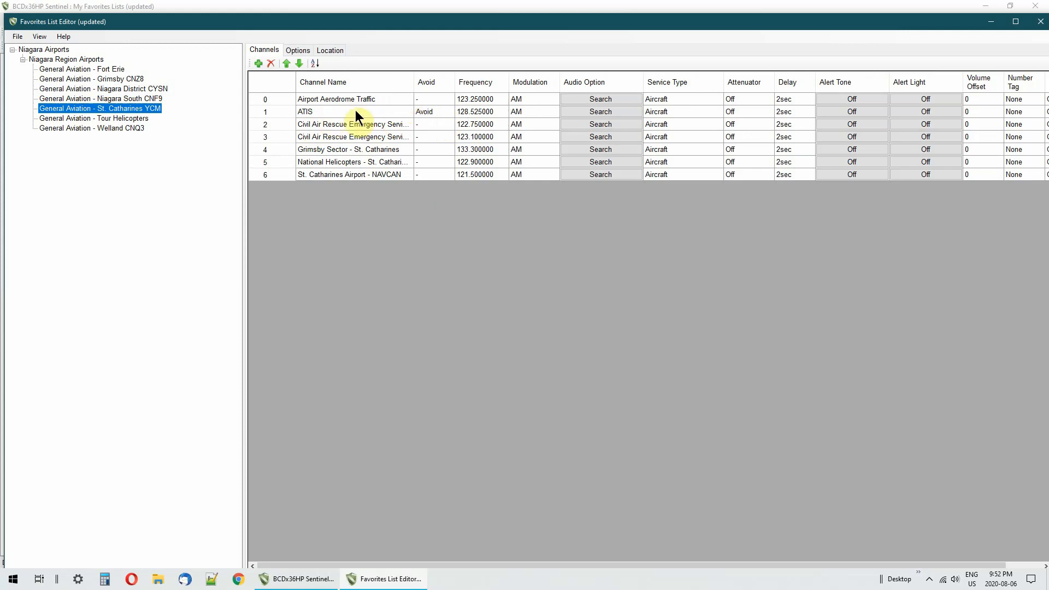
Set both Civil Air Rescue Emergency channels and the Grimsby Sector channel of the St. Catharines department to Avoid
{"action": "left_click", "coordinate": [428, 114]}
{"action": "left_click", "coordinate": [427, 131]}
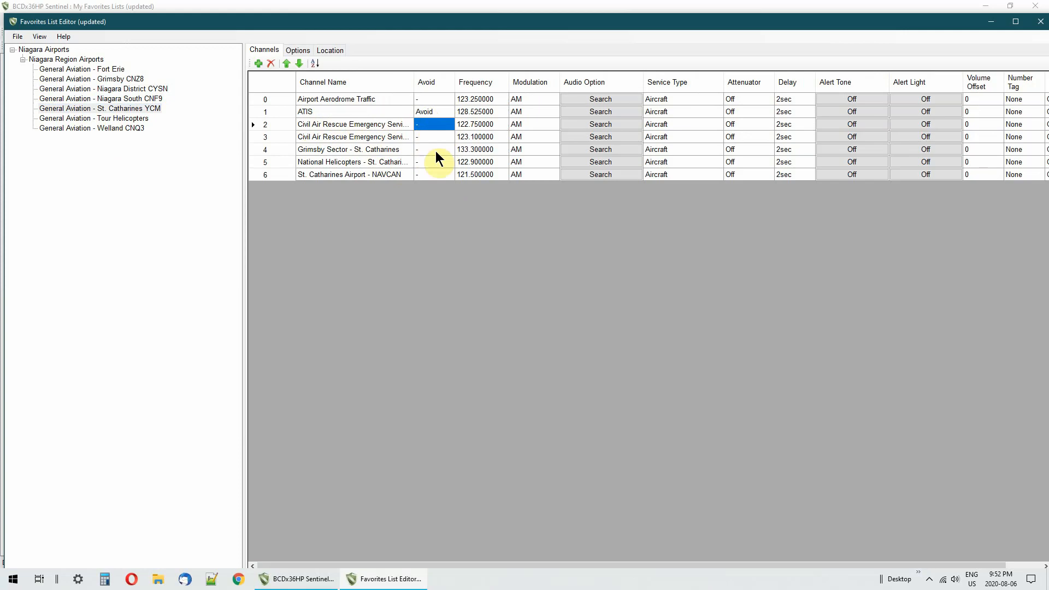
{"action": "key", "text": "a"}
{"action": "left_click", "coordinate": [421, 134]}
{"action": "key", "text": "a"}
{"action": "left_click", "coordinate": [425, 153]}
{"action": "key", "text": "a"}
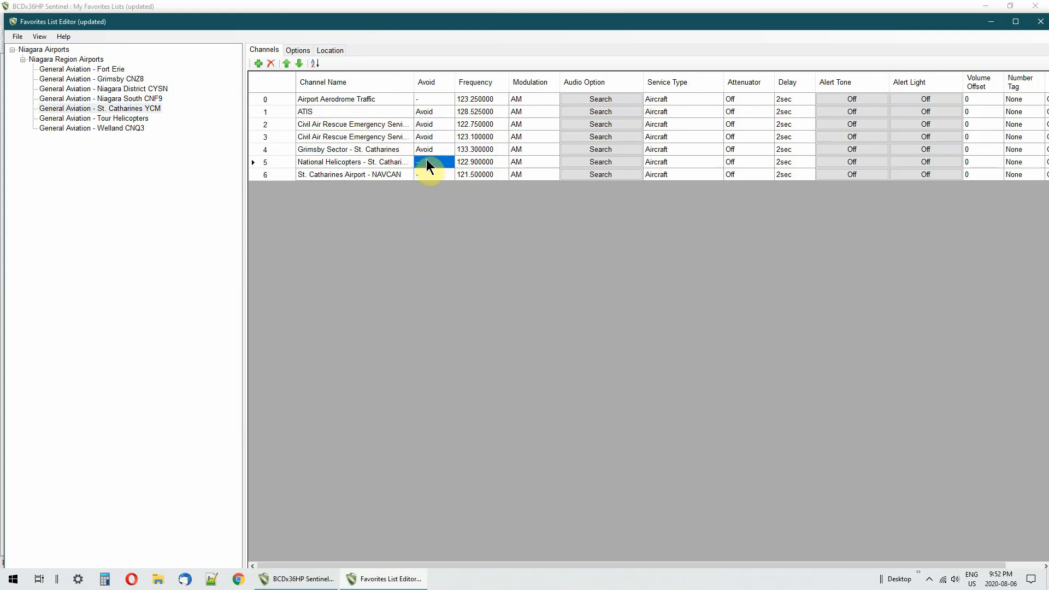
Clear the Avoid setting of the ATIS, both Civil Air Rescue Emergency and Grimsby Sector channels in the St. Catharines department
{"action": "left_click", "coordinate": [425, 111]}
{"action": "key", "text": "minus"}
{"action": "left_click", "coordinate": [426, 125]}
{"action": "key", "text": "minus"}
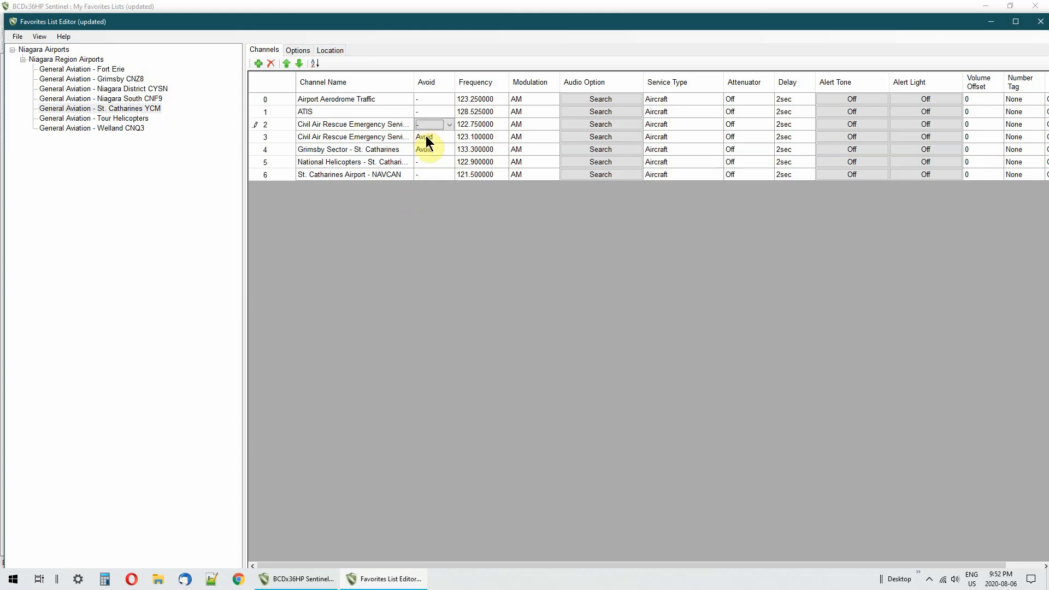
{"action": "left_click", "coordinate": [426, 138]}
{"action": "key", "text": "minus"}
{"action": "key", "text": "minus"}
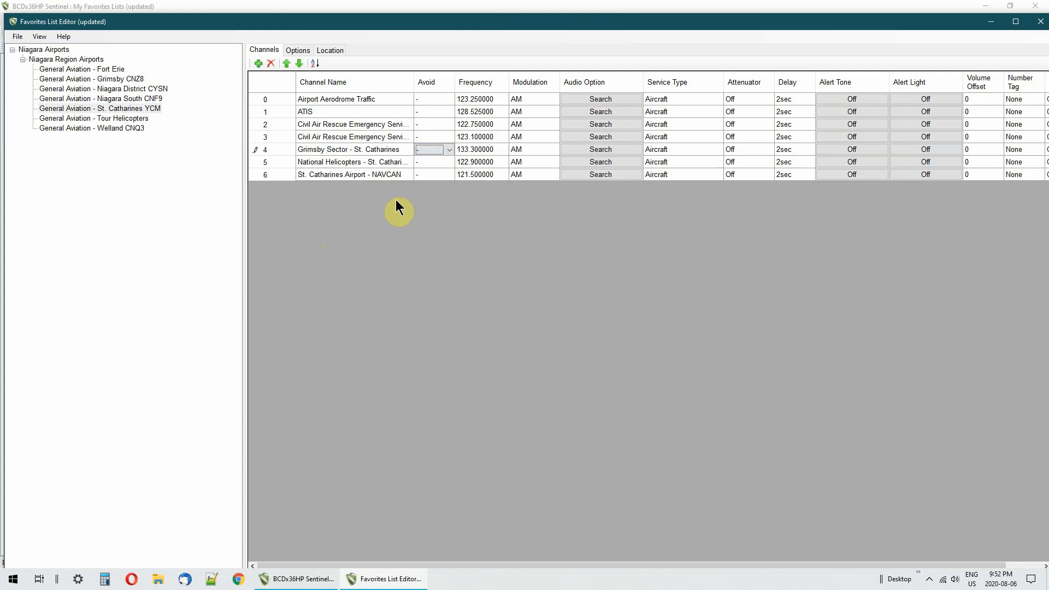
Check the Tour Helicopters and Welland channels, and save the Niagara Airports favorites list and close its editor
{"action": "left_click", "coordinate": [108, 118]}
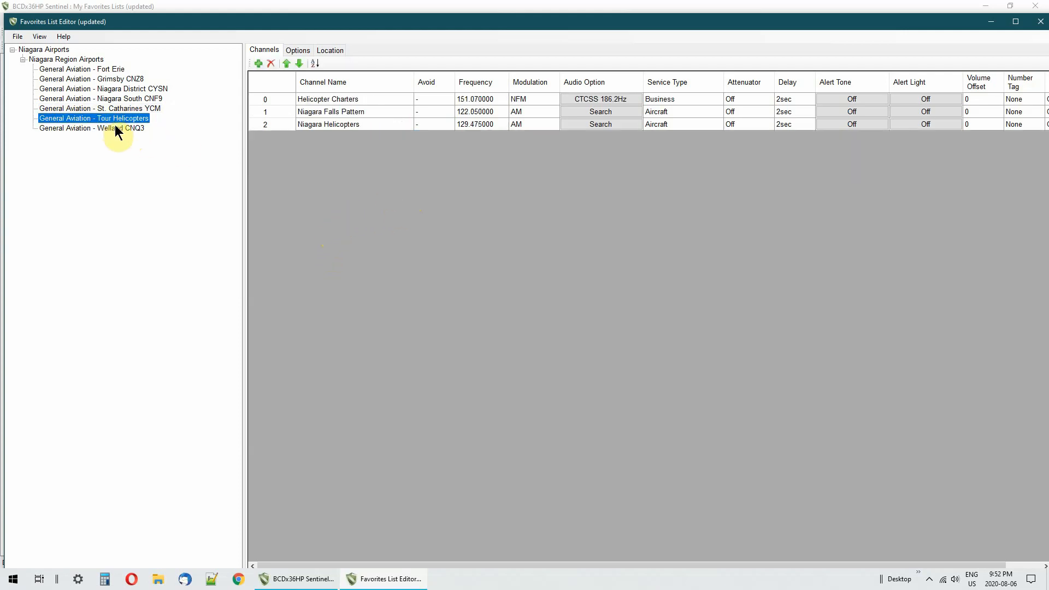
{"action": "left_click", "coordinate": [116, 129]}
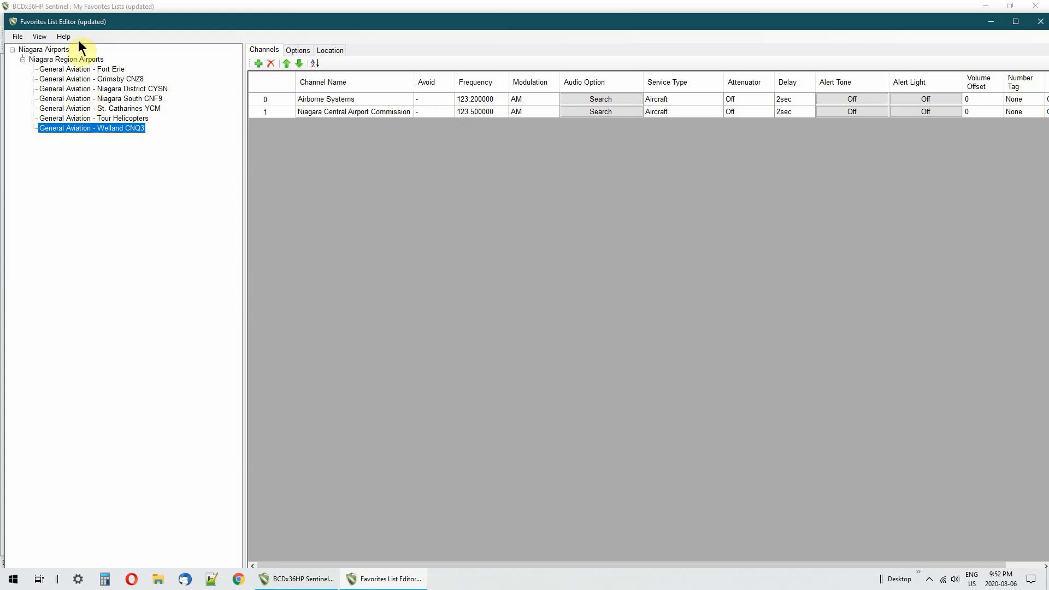
{"action": "left_click", "coordinate": [18, 37]}
{"action": "left_click", "coordinate": [28, 55]}
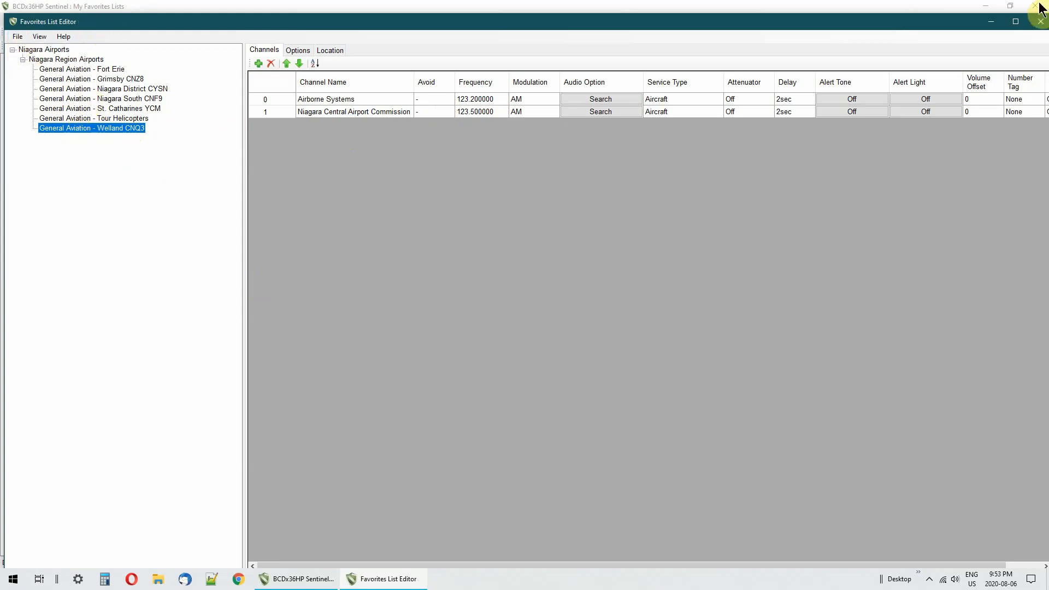
{"action": "left_click", "coordinate": [1040, 21]}
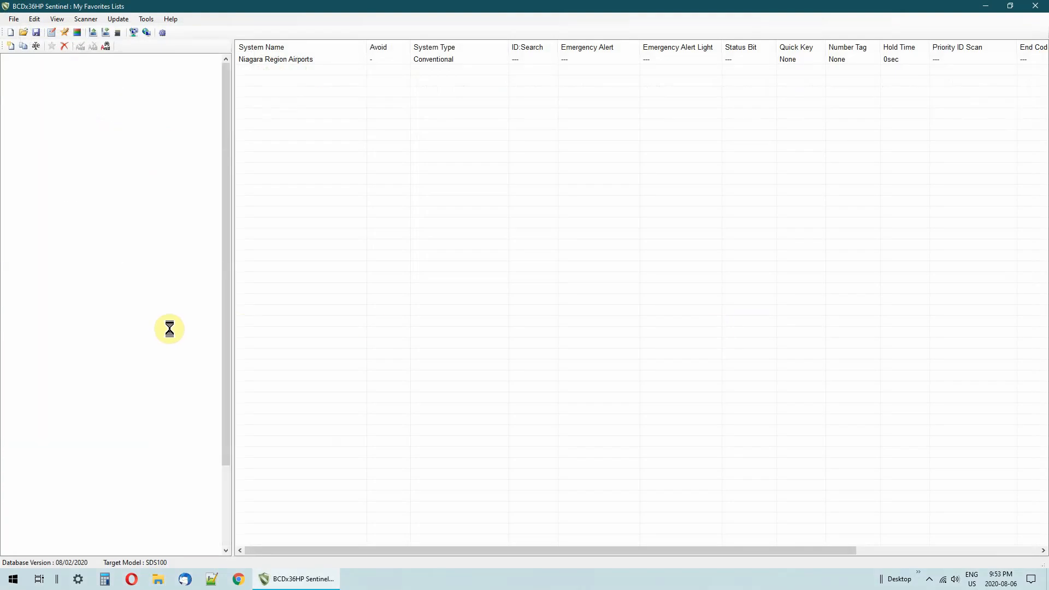
Expand the Niagara Region favorites list and its Niagara system to check the systems and departments with their quick keys
{"action": "scroll", "coordinate": [227, 457], "scroll_direction": "down", "scroll_amount": 4}
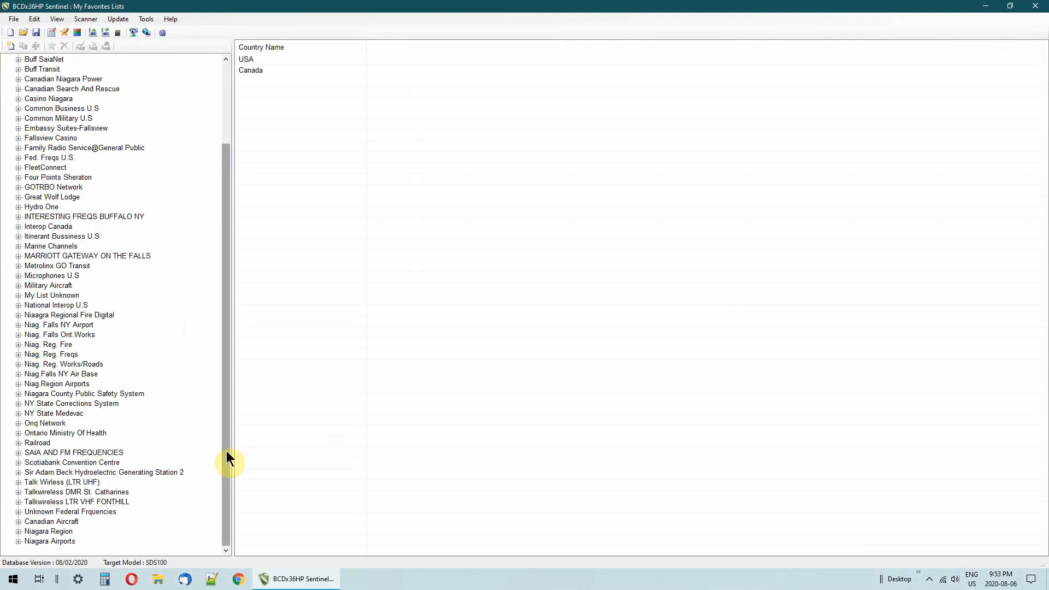
{"action": "left_click", "coordinate": [29, 531]}
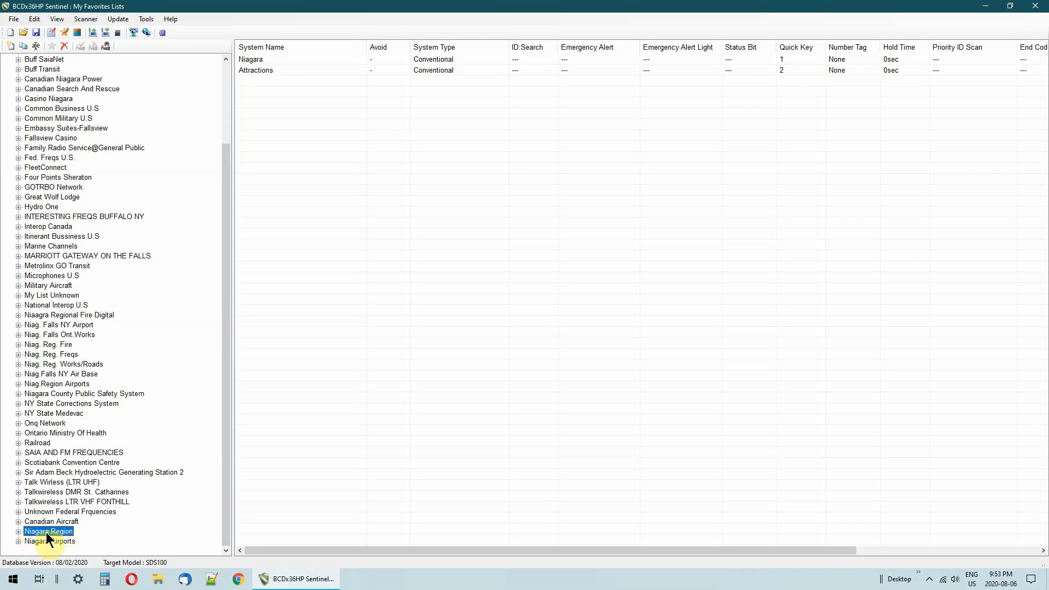
{"action": "left_click", "coordinate": [18, 532]}
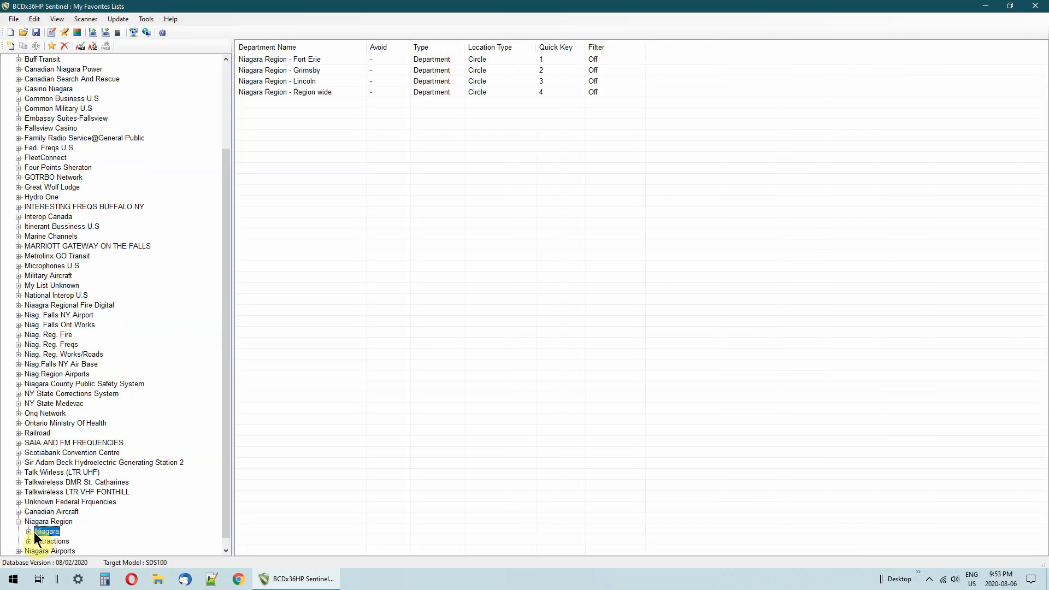
{"action": "left_click", "coordinate": [29, 531]}
{"action": "left_click", "coordinate": [34, 493]}
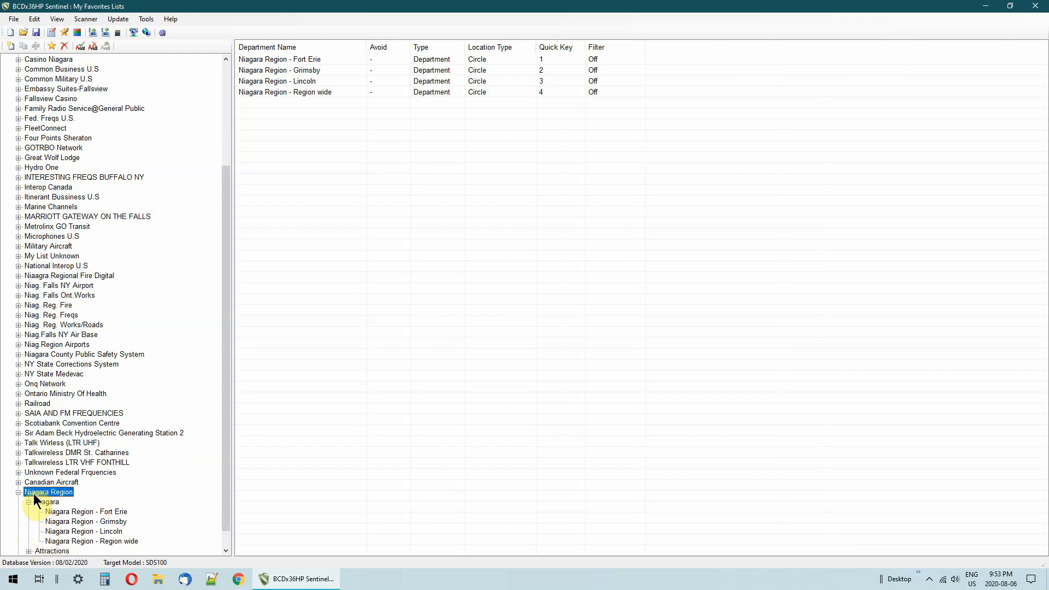
Open the profile's scan selection and turn Monitor on for the Niagara Region favorites list
{"action": "left_click", "coordinate": [38, 19]}
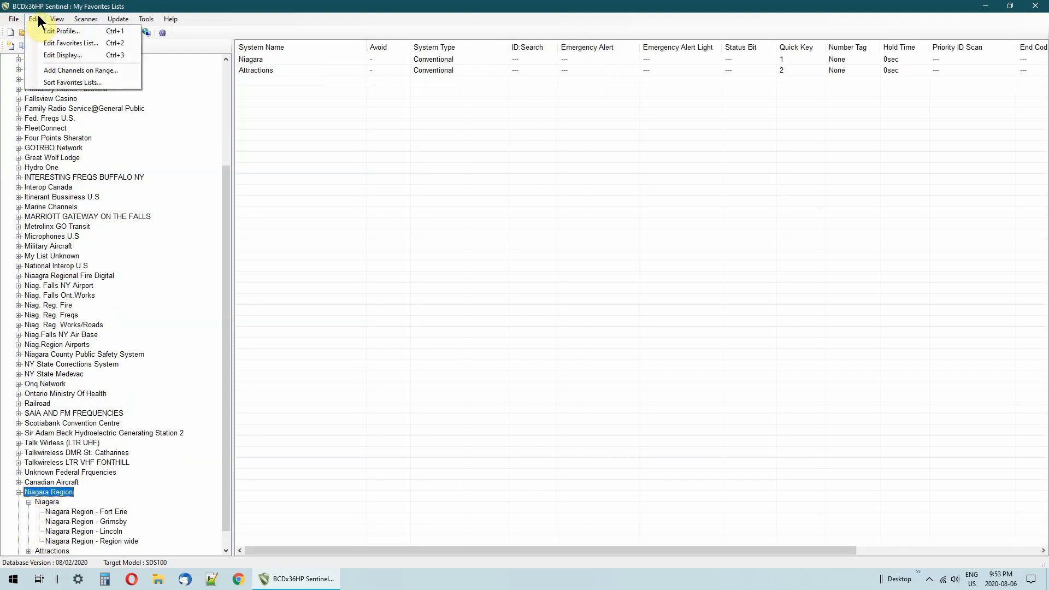
{"action": "left_click", "coordinate": [49, 44]}
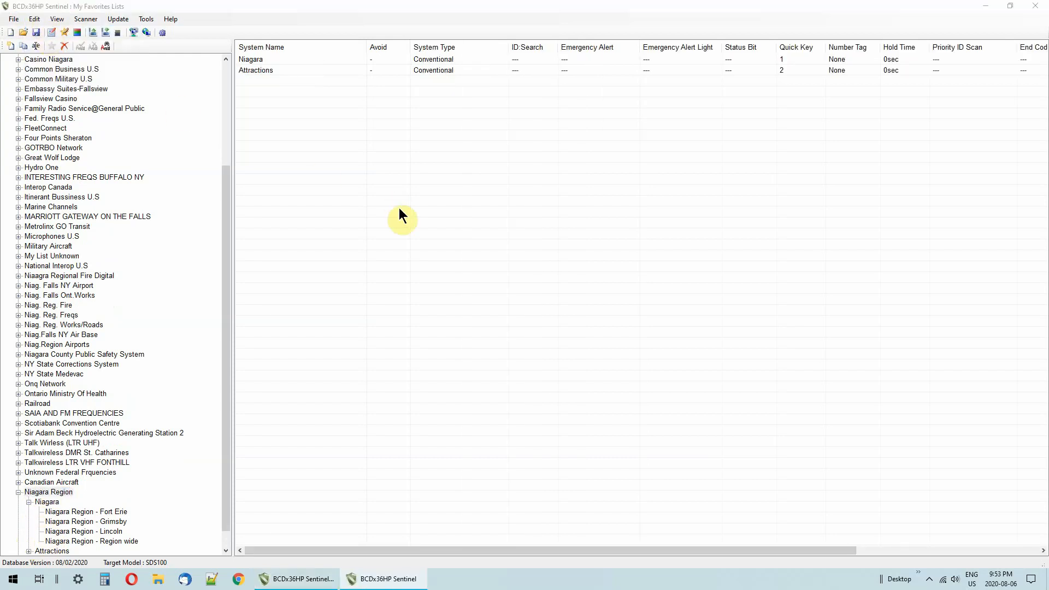
{"action": "scroll", "coordinate": [163, 393], "scroll_direction": "down", "scroll_amount": 5}
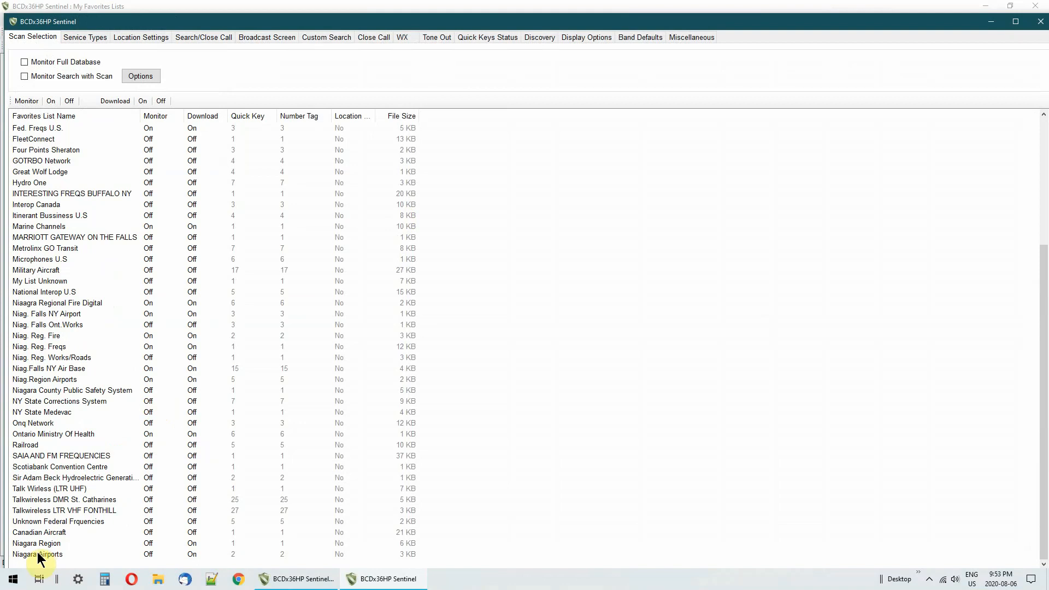
{"action": "left_click", "coordinate": [55, 544]}
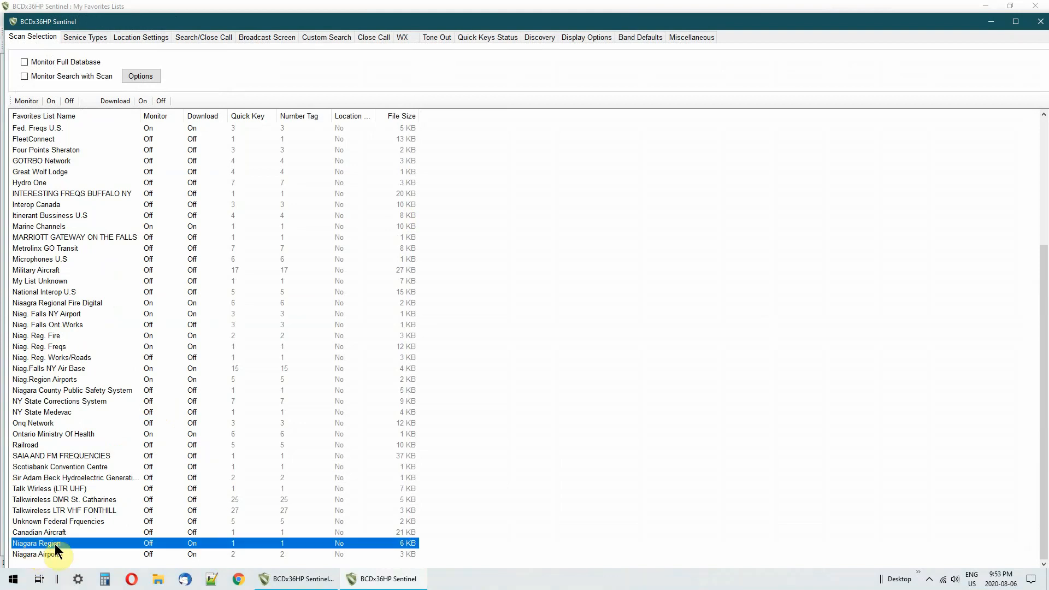
{"action": "left_click", "coordinate": [51, 101]}
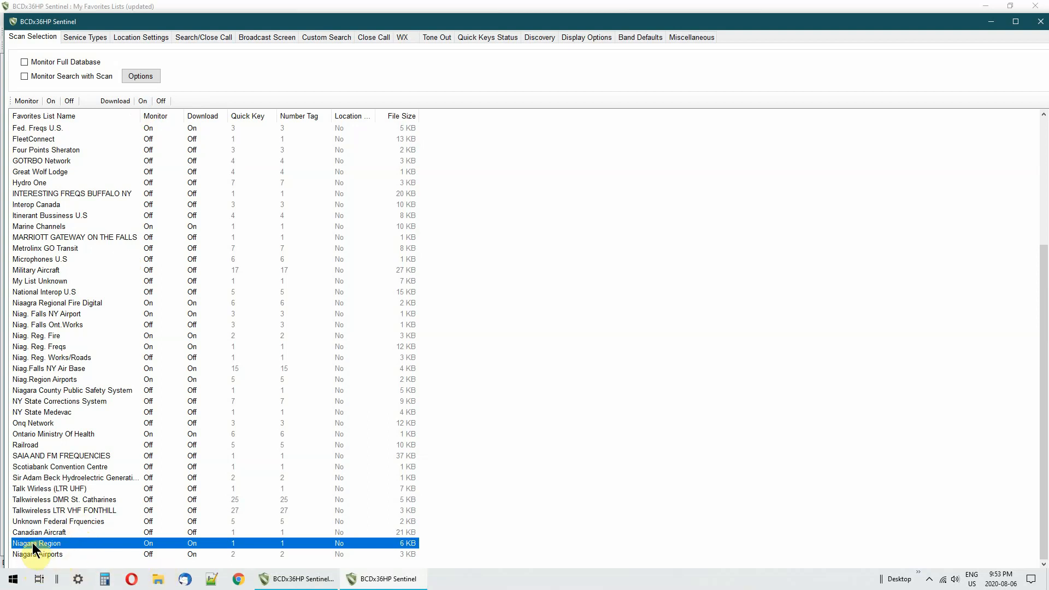
Turn Monitor and Download off for the Niagara Region favorites list, and close the profile editor
{"action": "left_click", "coordinate": [68, 102]}
{"action": "left_click", "coordinate": [162, 100]}
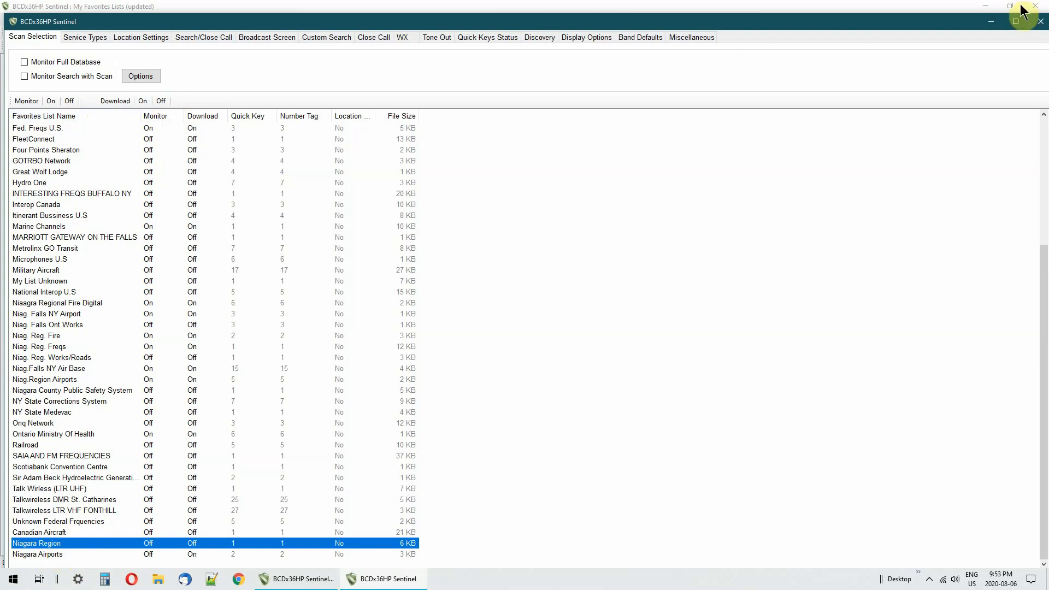
{"action": "left_click", "coordinate": [1040, 25]}
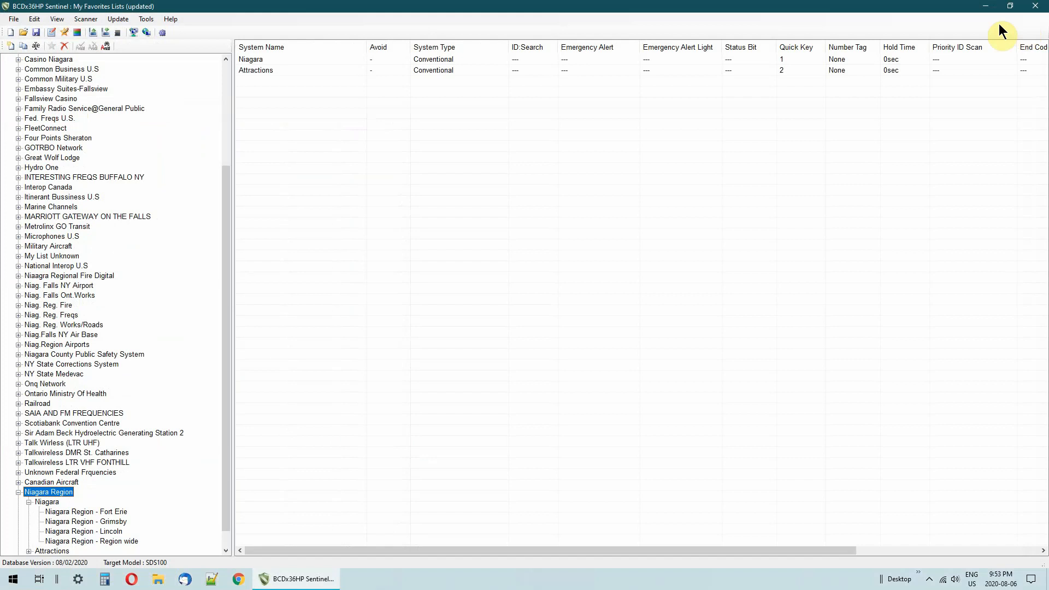
Collapse the Niagara Region list in the tree and exit the program, saving the changes to My Favorites Lists
{"action": "scroll", "coordinate": [75, 222], "scroll_direction": "down", "scroll_amount": 1}
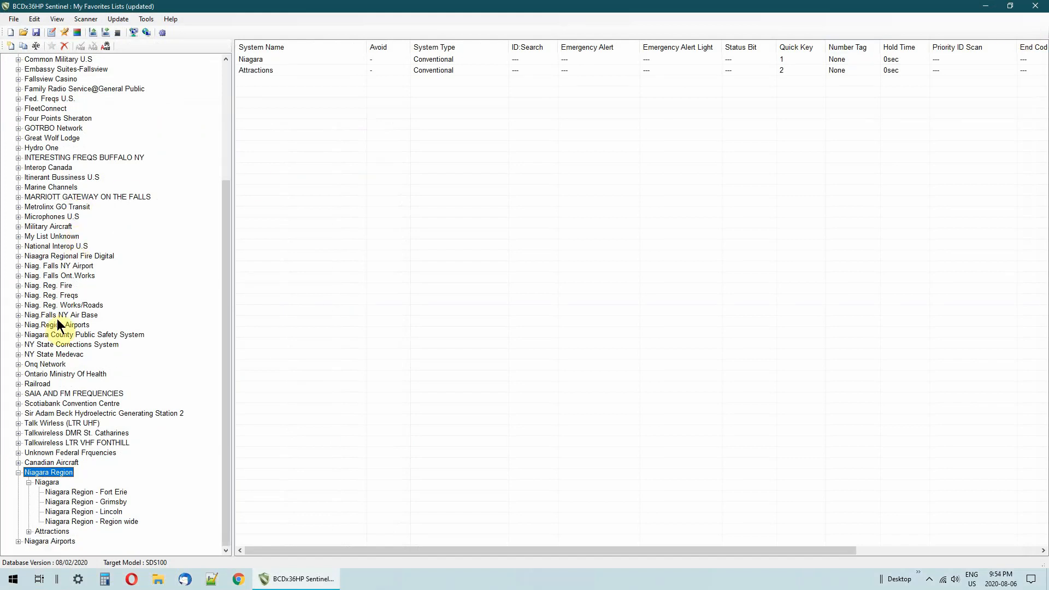
{"action": "left_click", "coordinate": [18, 473]}
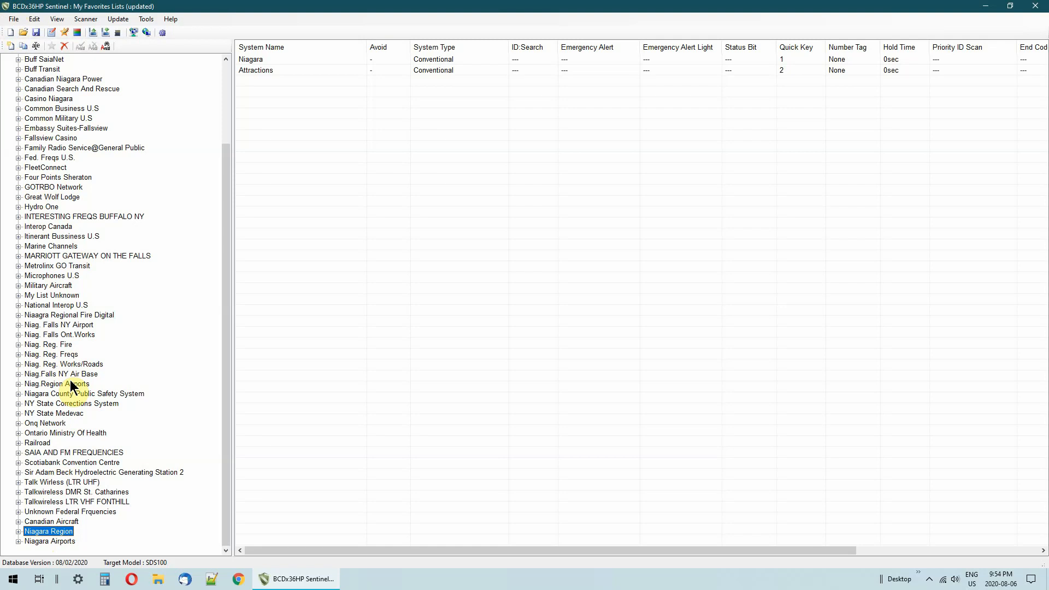
{"action": "left_click_drag", "start_coordinate": [225, 162], "coordinate": [230, 73]}
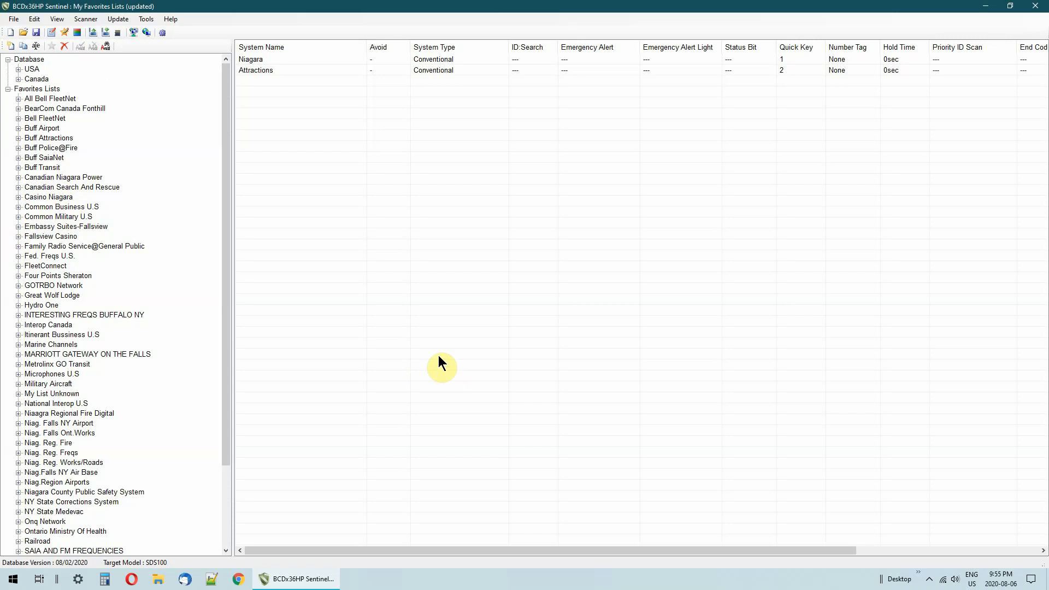
{"action": "left_click", "coordinate": [1035, 6]}
{"action": "left_click", "coordinate": [483, 326]}
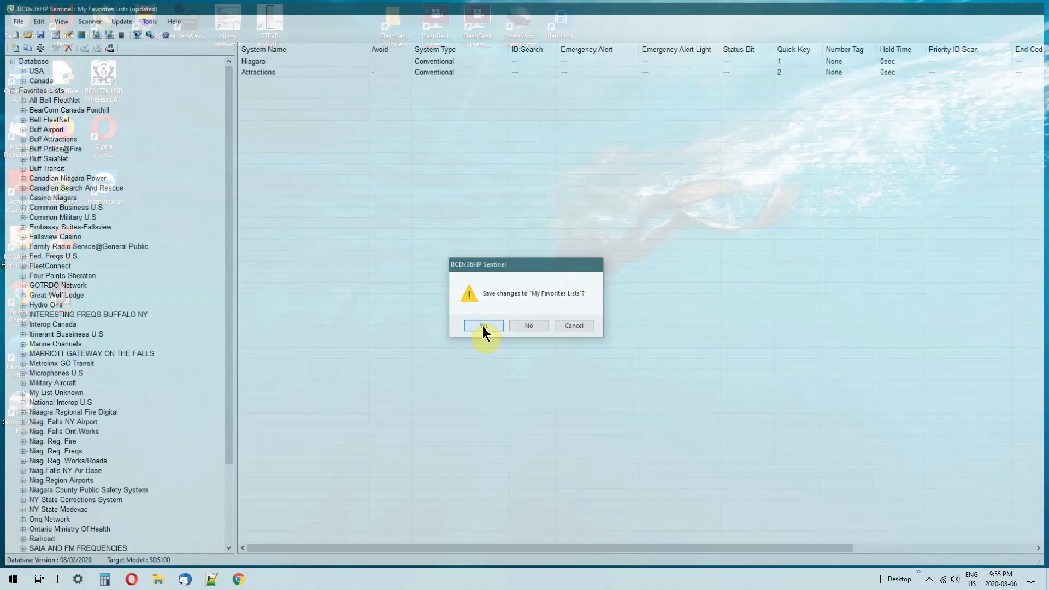